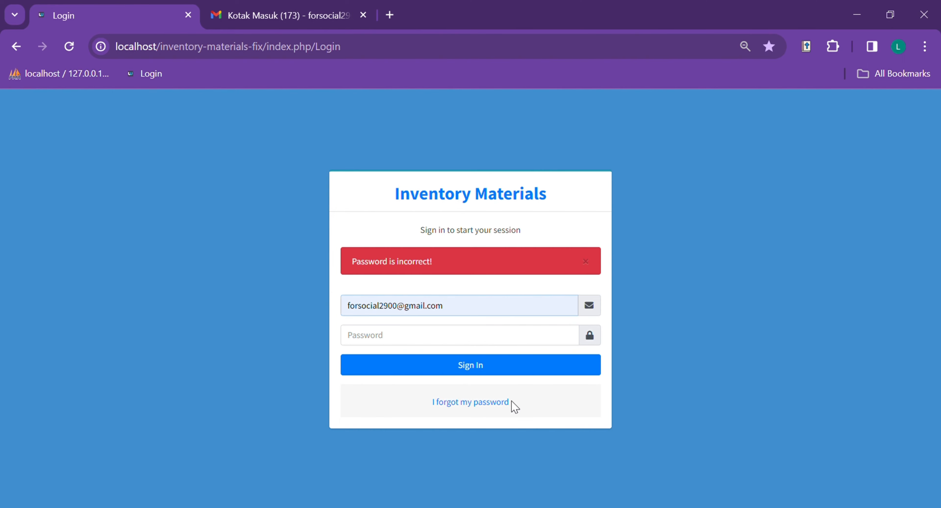
- Request a password reset for the account's email, then check the Gmail inbox for it
click(478, 412)
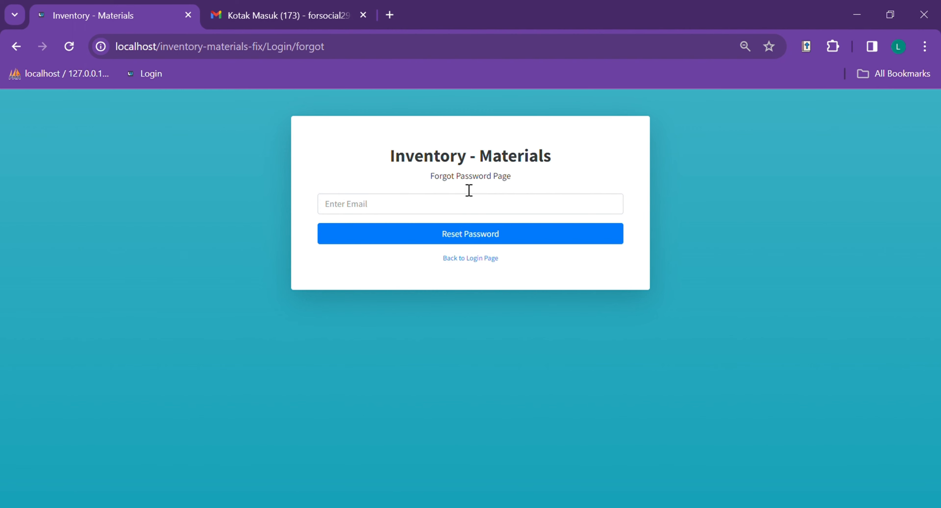
click(433, 267)
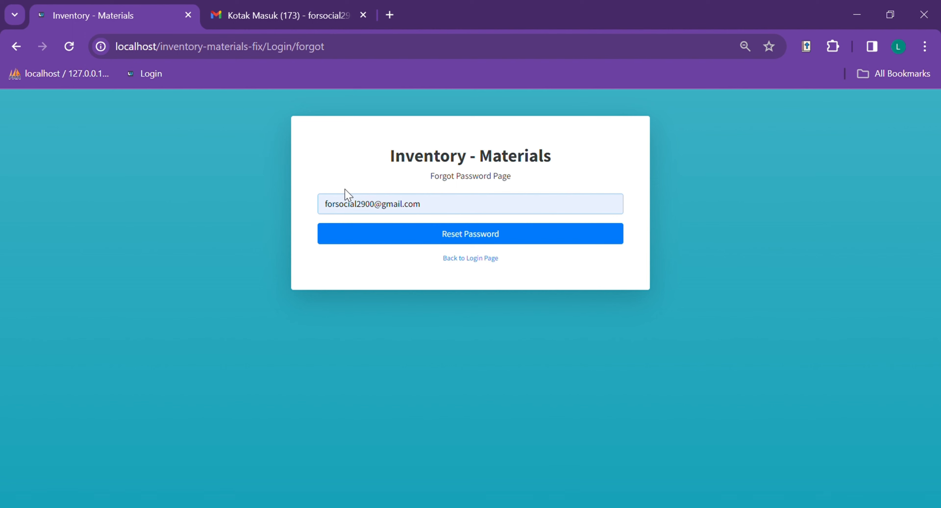
click(489, 236)
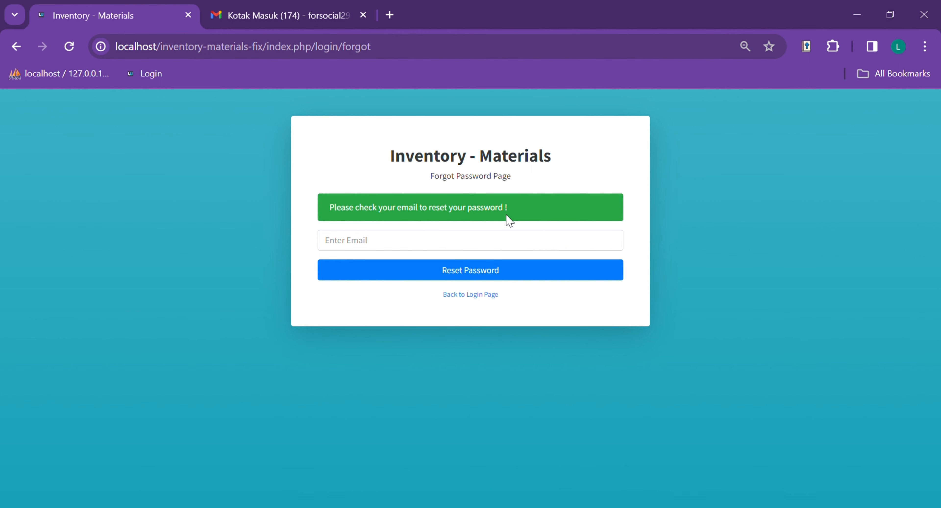
click(281, 5)
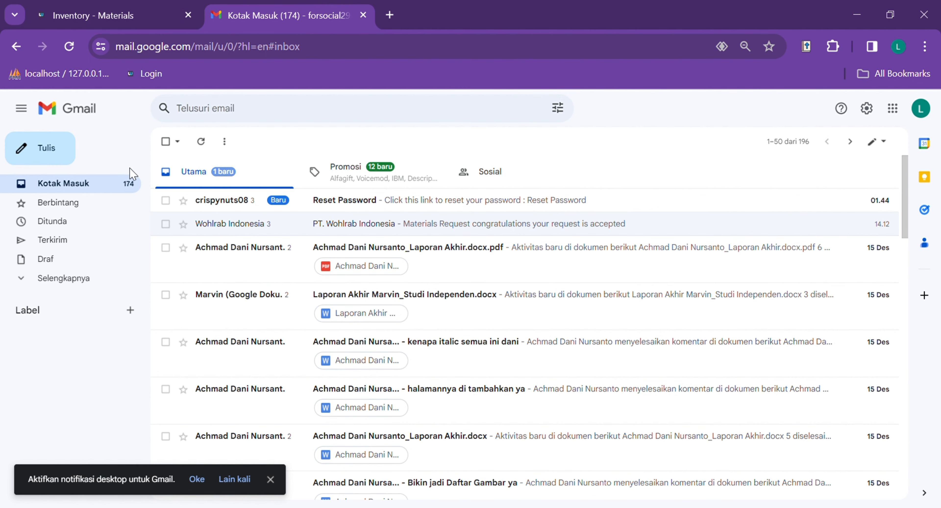
- Open the Reset Password email and follow its reset link
click(229, 211)
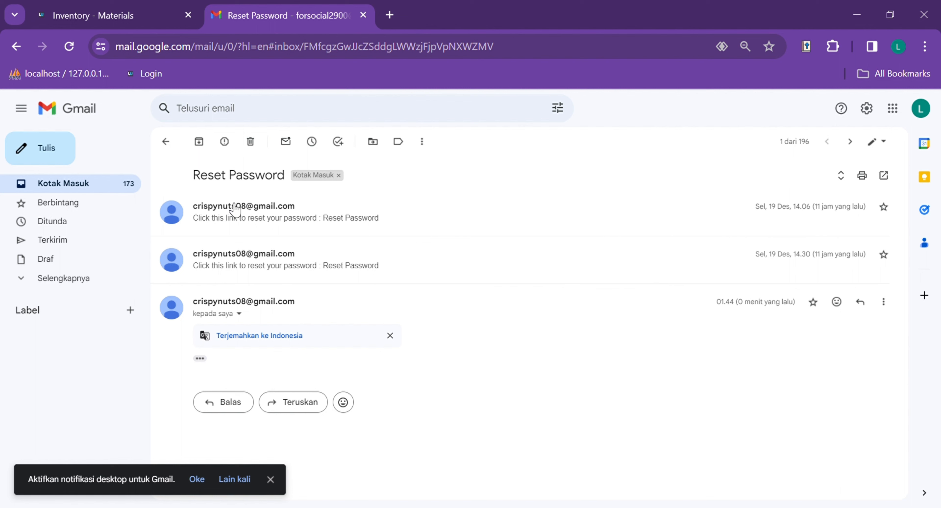
click(254, 210)
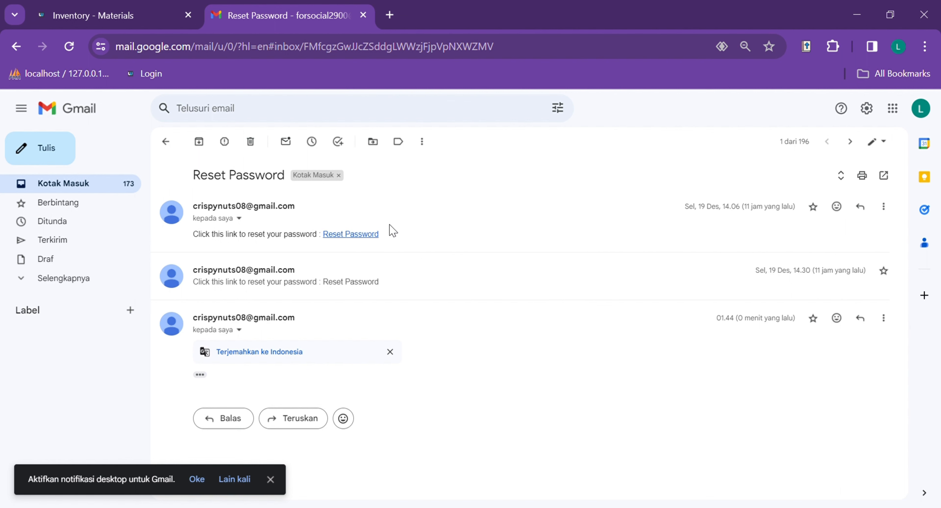
click(350, 236)
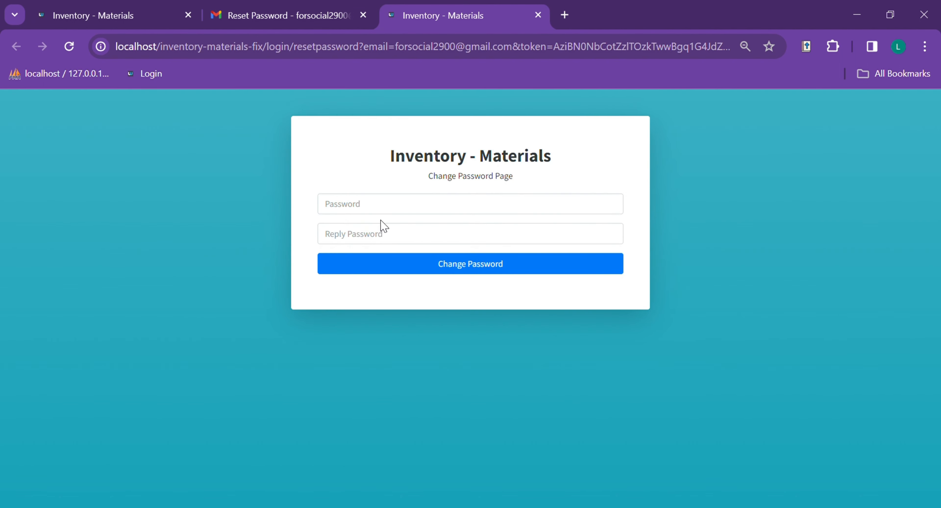
- Enter and confirm a new account password, then submit the change
click(394, 213)
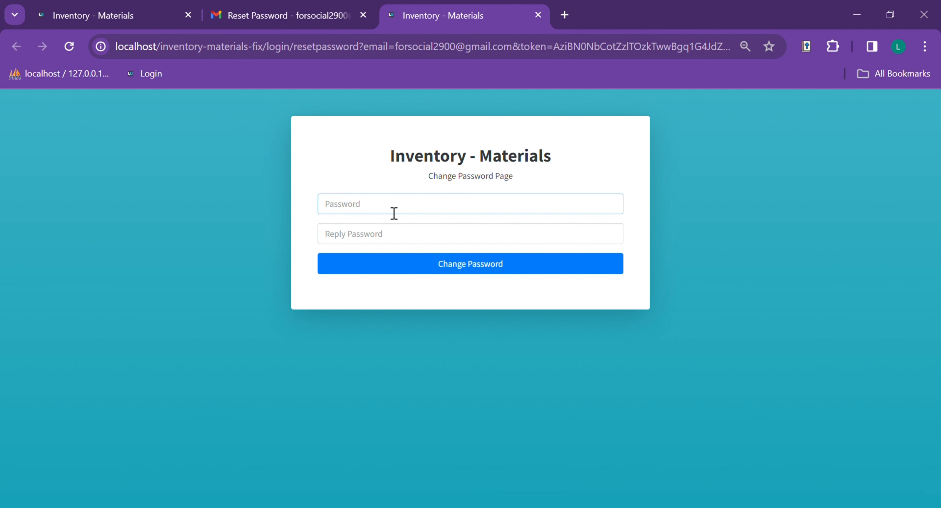
text(a)
click(381, 244)
text(aa)
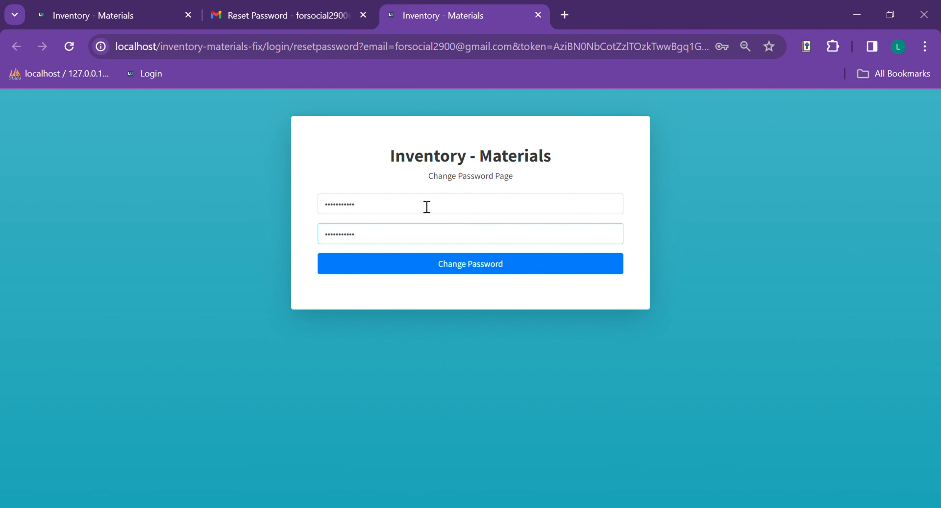
click(421, 190)
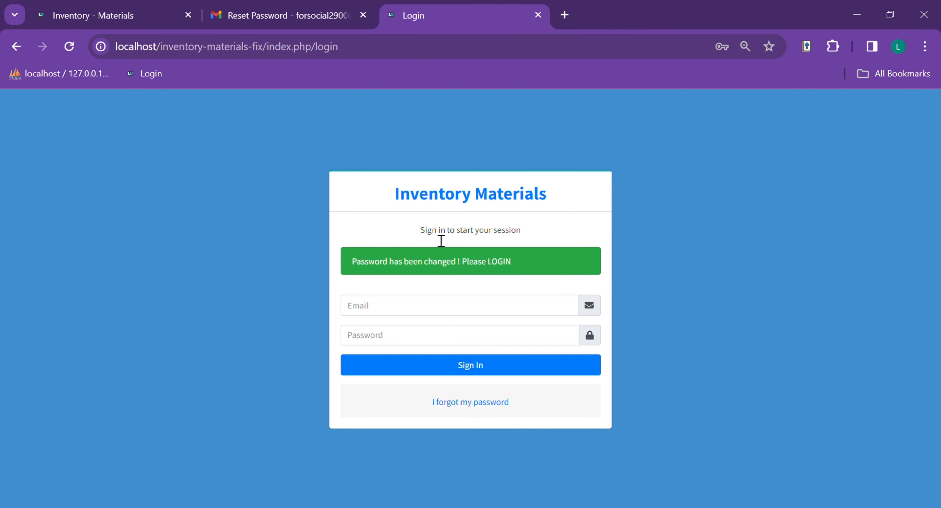
- Sign in with the saved email and new password, then open Request Materials from the dashboard
click(431, 312)
click(424, 338)
click(428, 360)
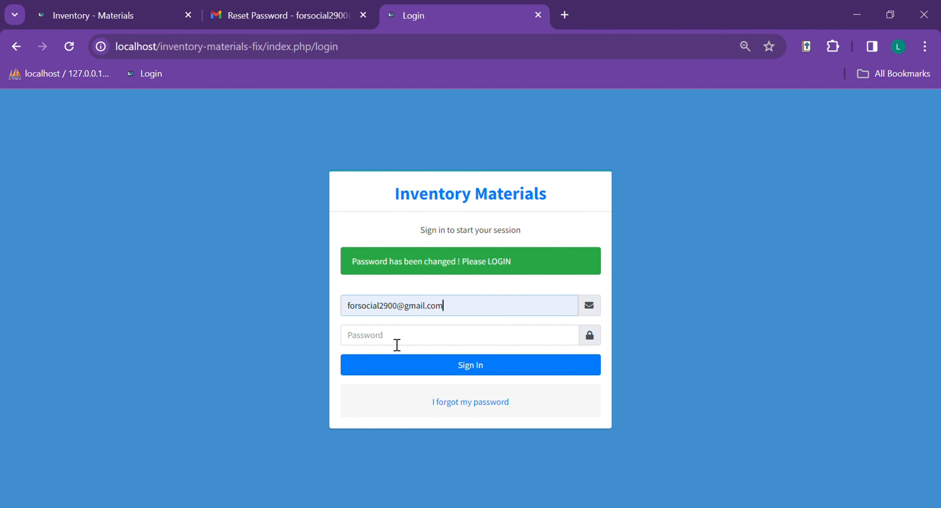
click(397, 345)
text(••)
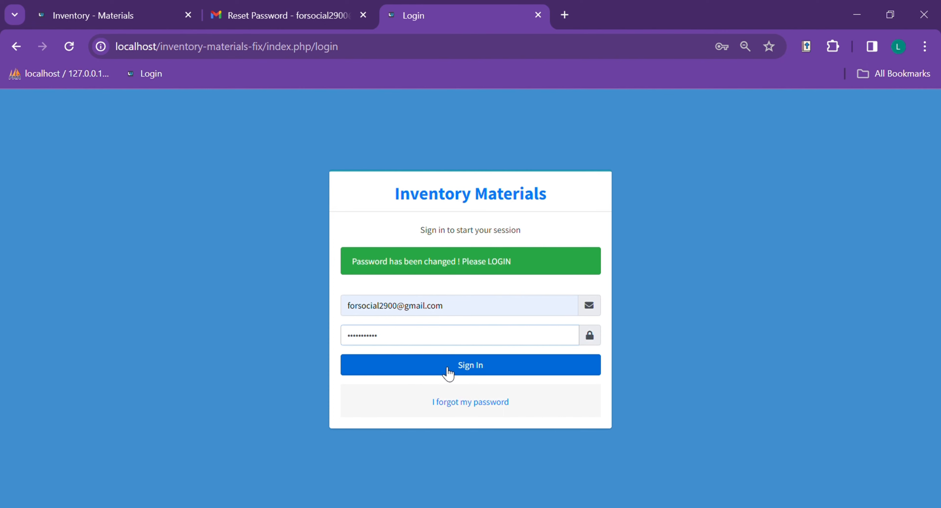
click(449, 372)
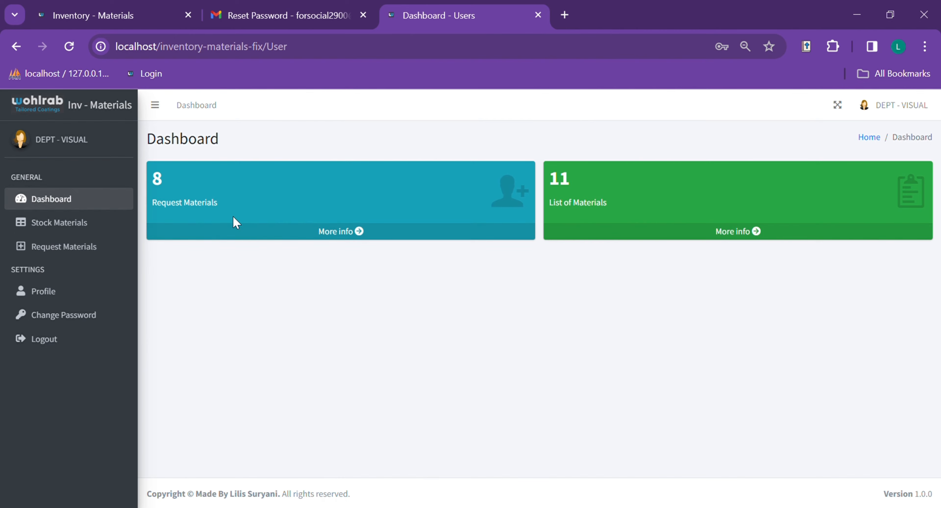
click(333, 232)
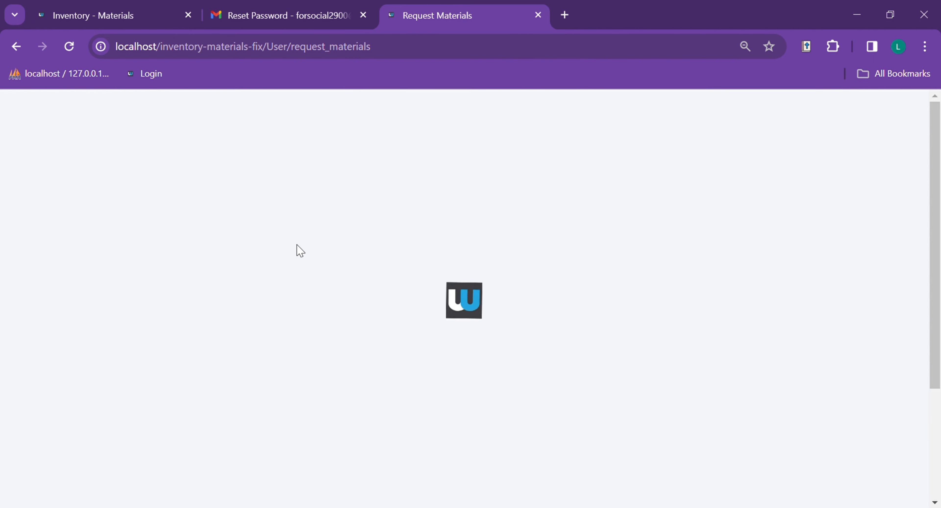
- Scroll through the Request Materials table to review all requests
scroll(427, 250, down, 2)
scroll(279, 260, up, 2)
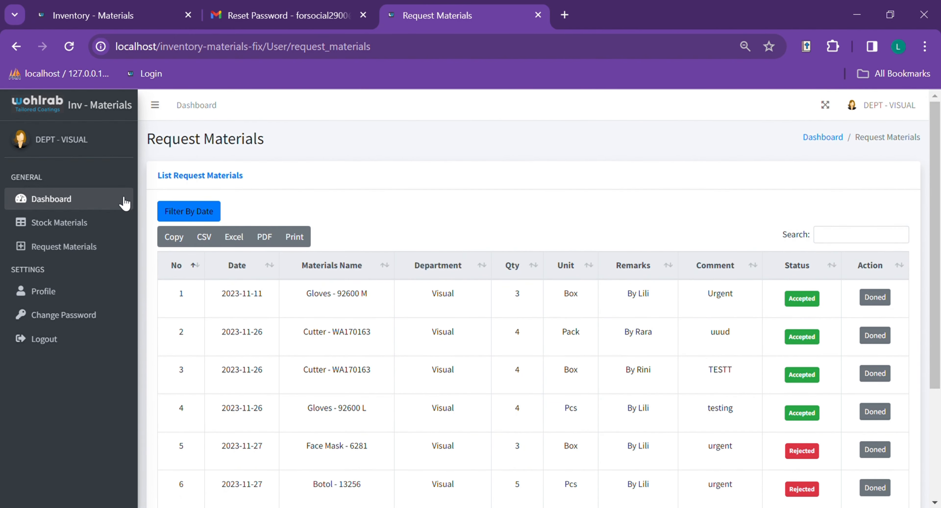
scroll(433, 203, down, 2)
scroll(435, 202, up, 2)
scroll(444, 200, down, 2)
scroll(443, 200, down, 2)
scroll(447, 203, up, 4)
scroll(420, 263, down, 4)
scroll(472, 272, up, 3)
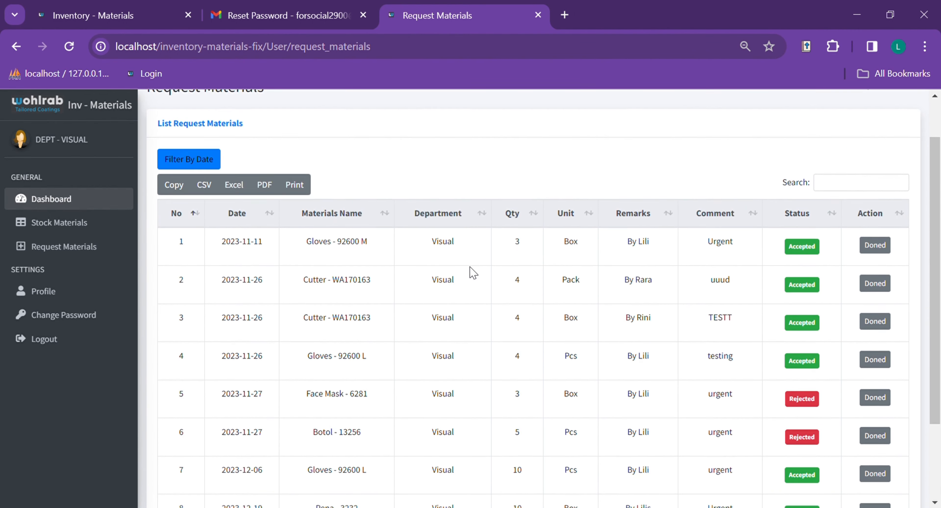
scroll(473, 272, up, 2)
scroll(294, 315, down, 4)
scroll(510, 294, up, 4)
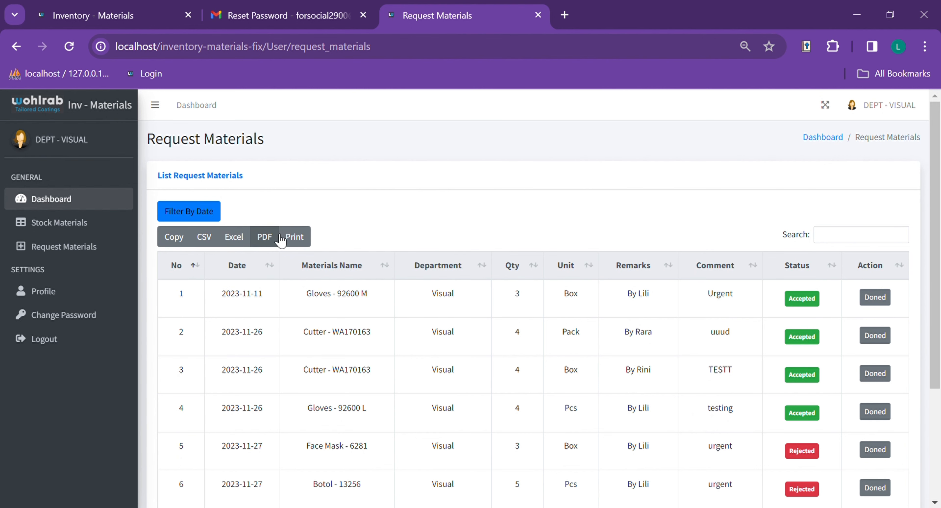
scroll(436, 248, down, 2)
scroll(451, 247, up, 2)
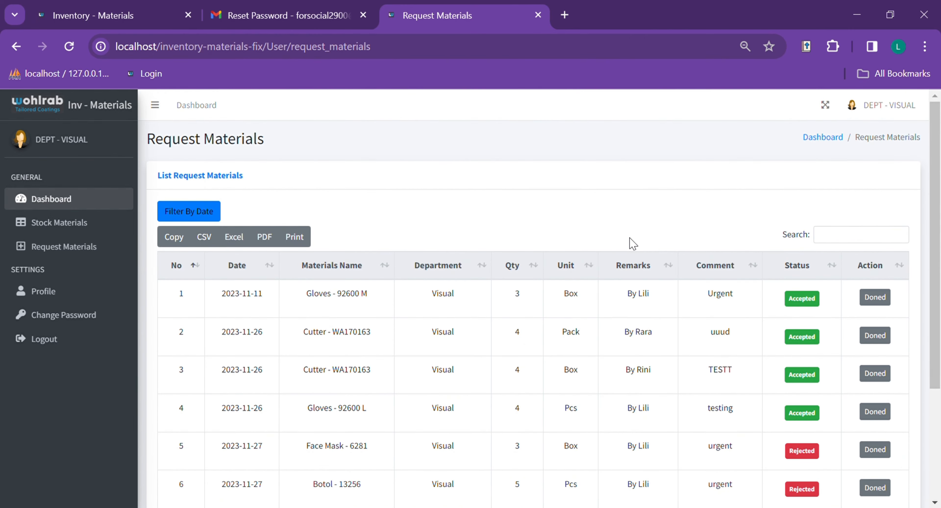
scroll(697, 267, down, 2)
- Filter requests by 'Glo' to show the three Gloves entries, clear the search, then go to Stock Materials
click(875, 167)
scroll(758, 221, down, 2)
scroll(907, 193, up, 4)
text(Glob)
key(BackSpace)
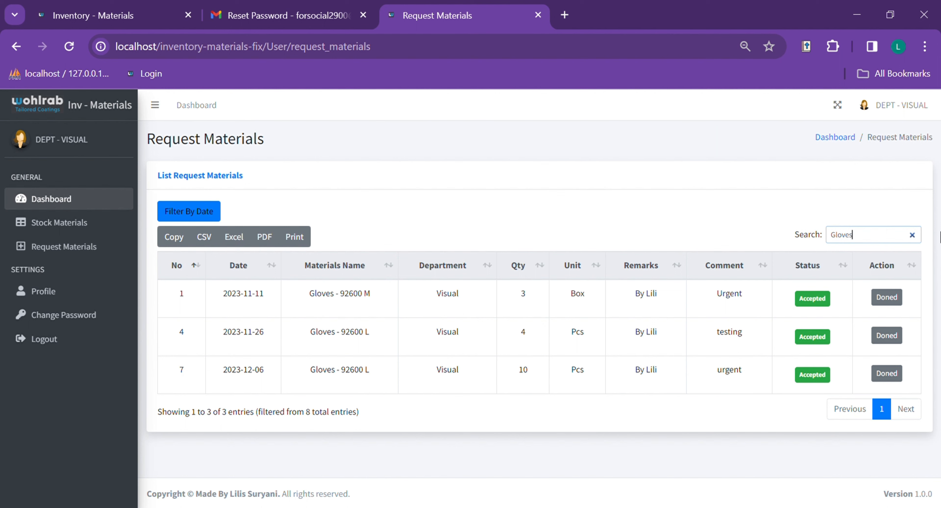
key(BackSpace)
key(BackSpace)
key(BackSpace)
key(BackSpace)
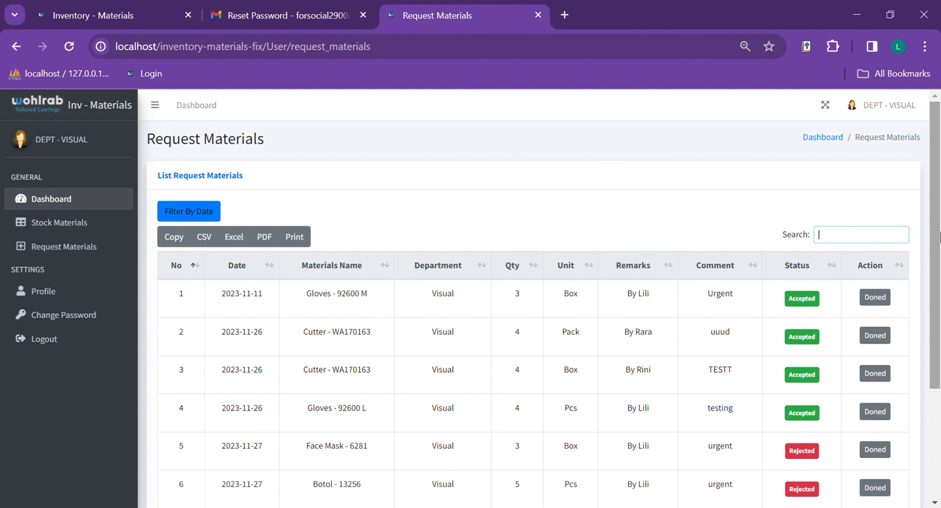
click(73, 231)
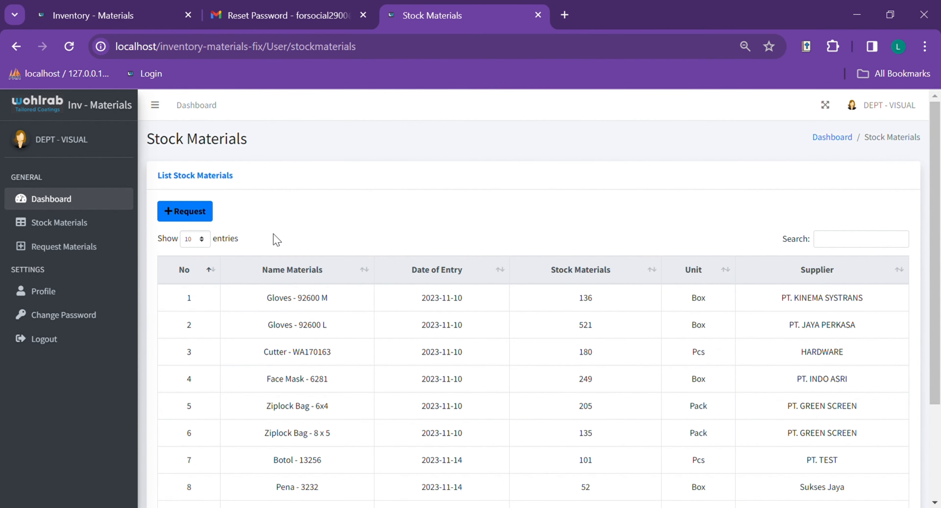
- Review the stock levels, then start a new request for Face Mask - 6281
scroll(493, 238, down, 3)
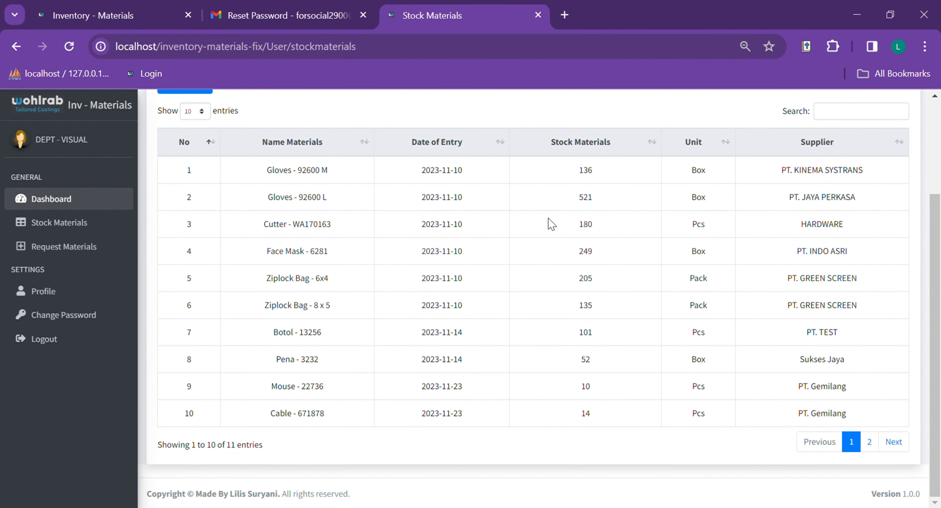
scroll(581, 214, up, 2)
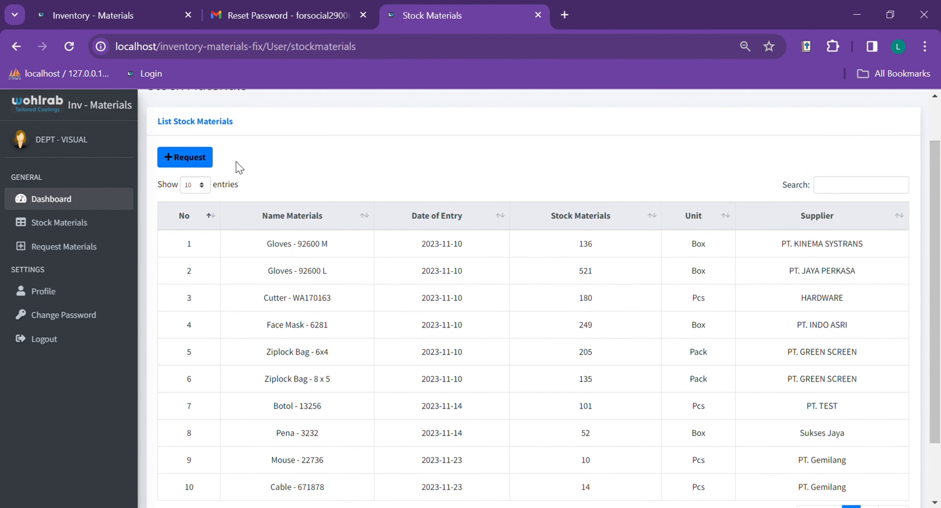
scroll(248, 198, up, 2)
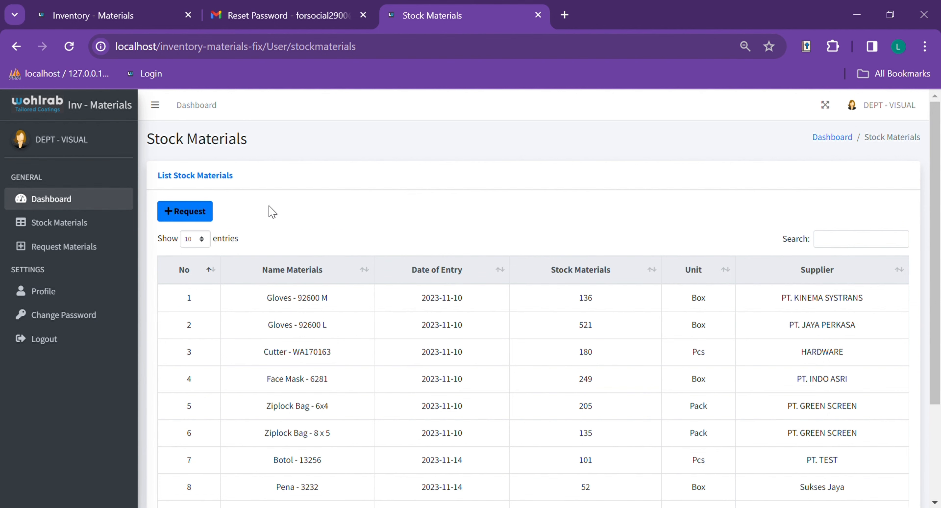
click(201, 214)
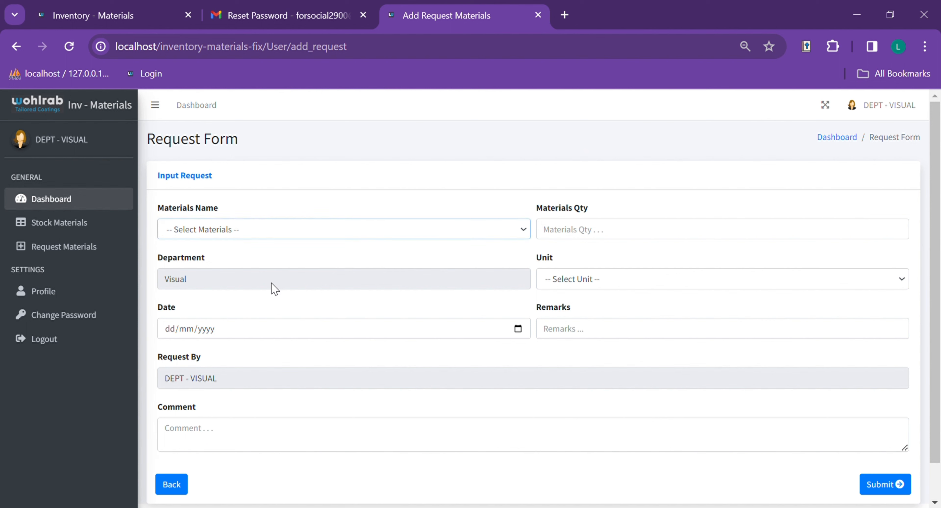
click(260, 290)
- Set the request date to 20/12/2023 and begin the request comment
click(519, 328)
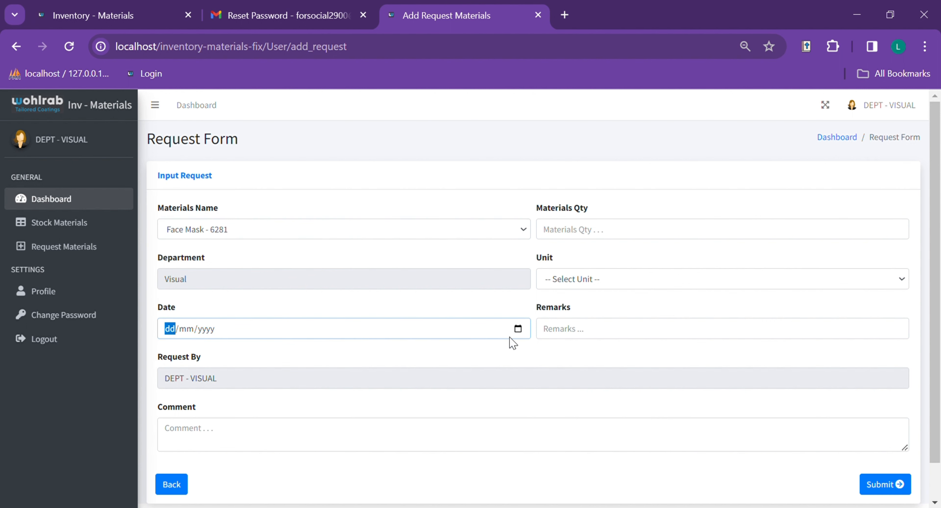
click(196, 440)
click(189, 443)
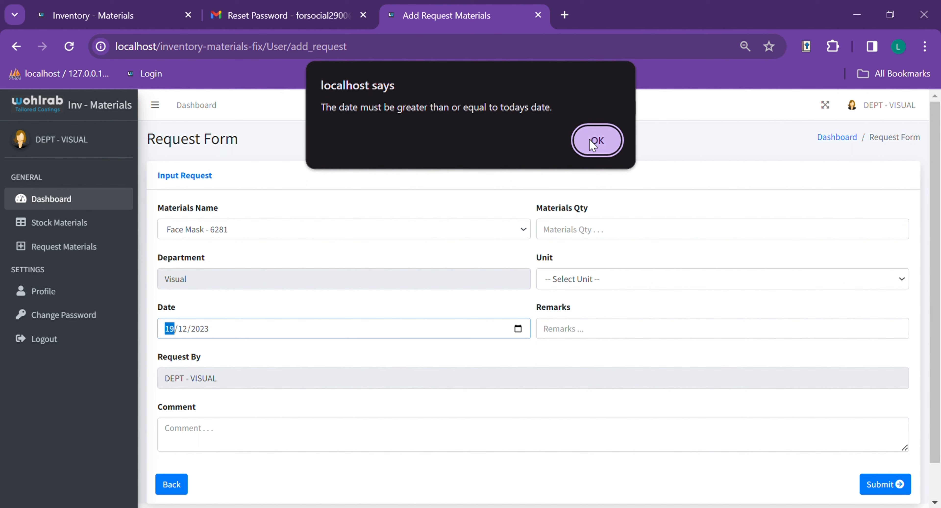
click(592, 145)
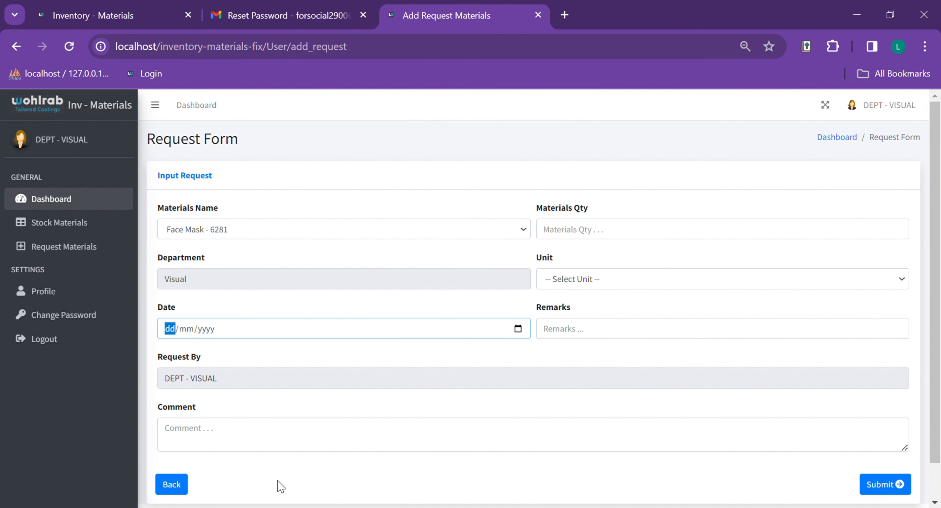
click(257, 483)
click(324, 443)
text(urgent)
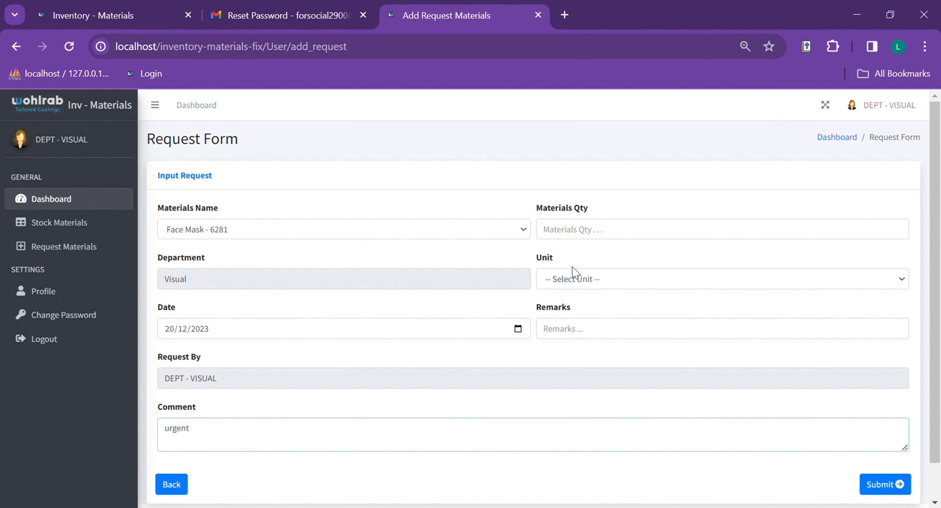
- Enter quantity 5, unit Box and the suggested remark, then submit the request
click(637, 229)
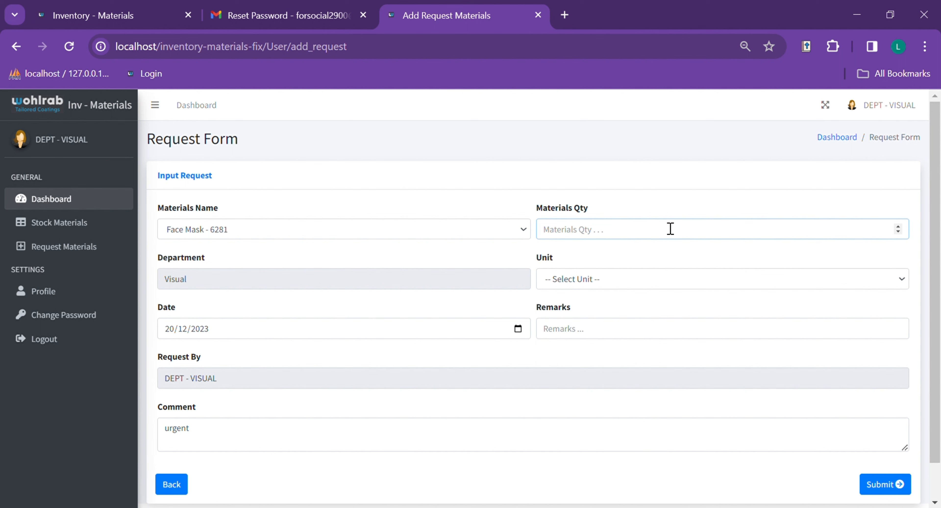
text(5)
click(633, 285)
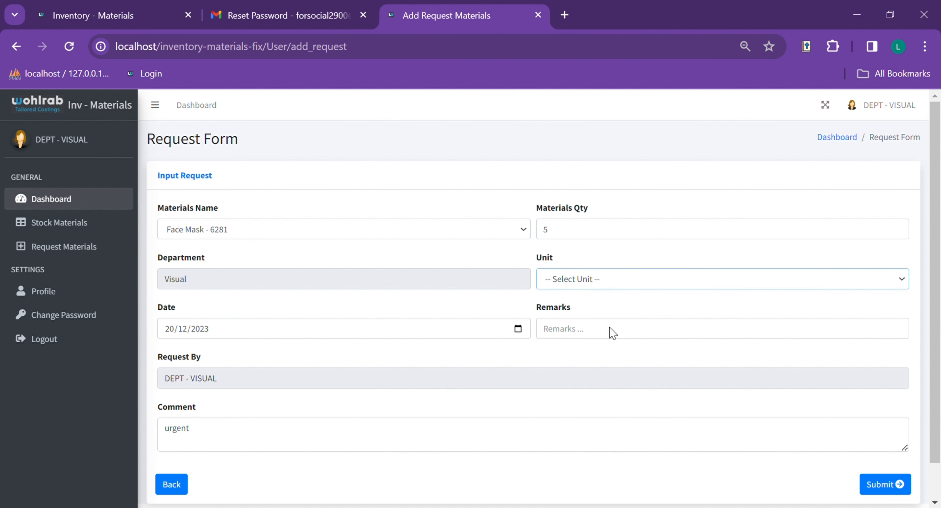
key(Down)
click(616, 332)
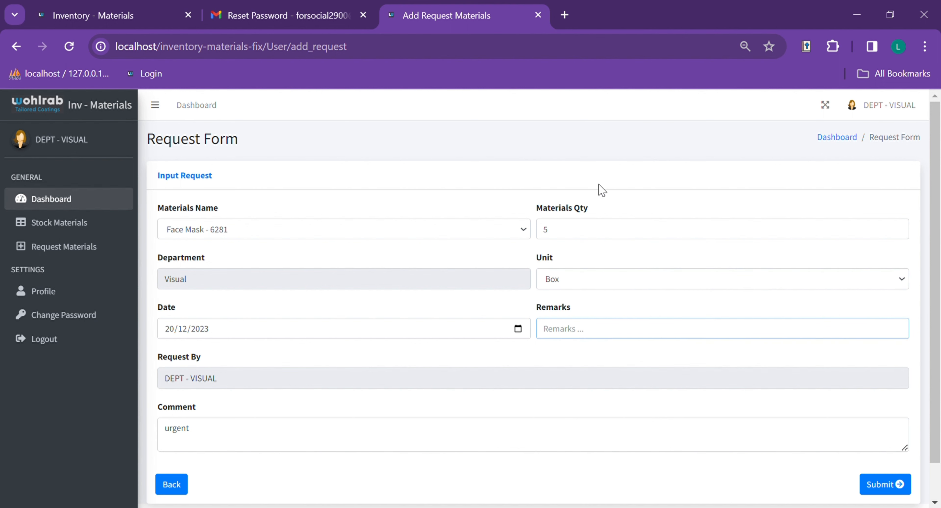
click(650, 221)
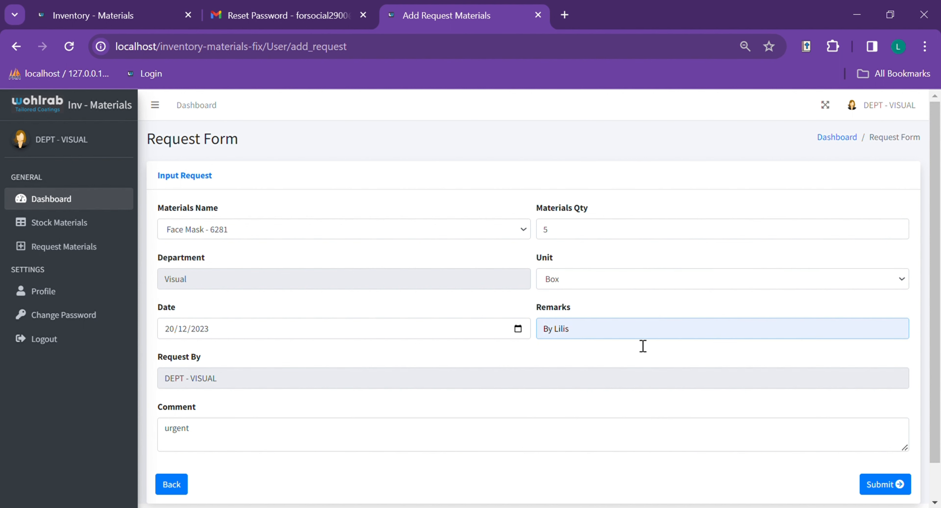
scroll(471, 367, down, 2)
scroll(552, 362, up, 2)
scroll(584, 336, down, 2)
scroll(565, 297, up, 2)
scroll(569, 292, down, 2)
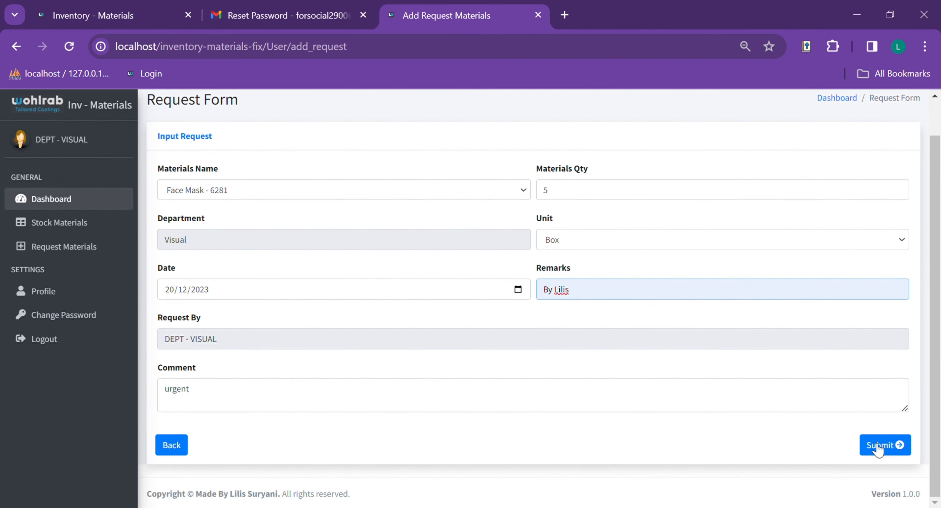
click(881, 445)
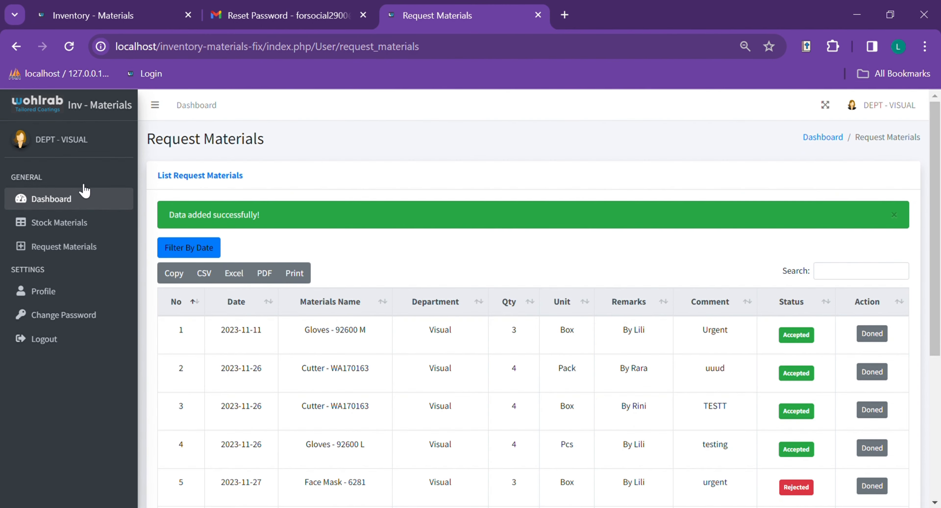
- Locate the new Face Mask - 6281 request in row 9 and open its edit form
scroll(345, 234, down, 5)
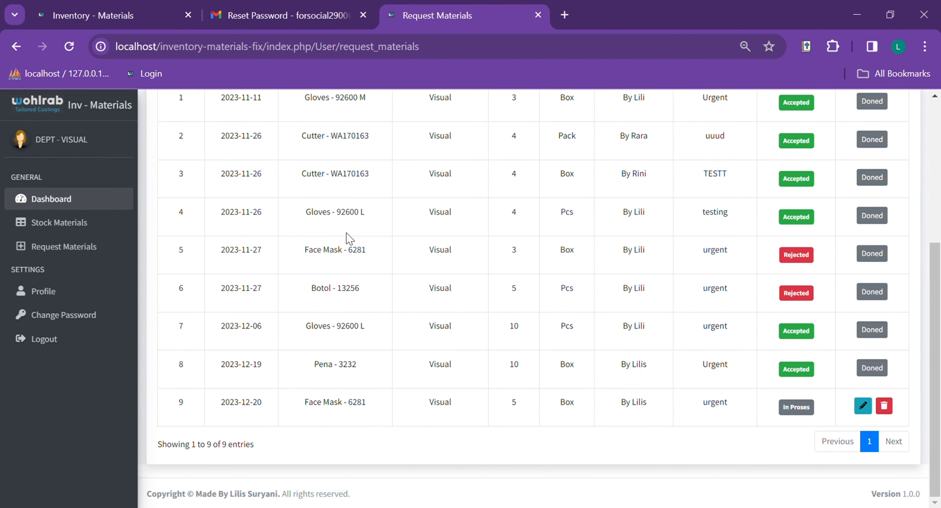
drag(219, 409, 910, 408)
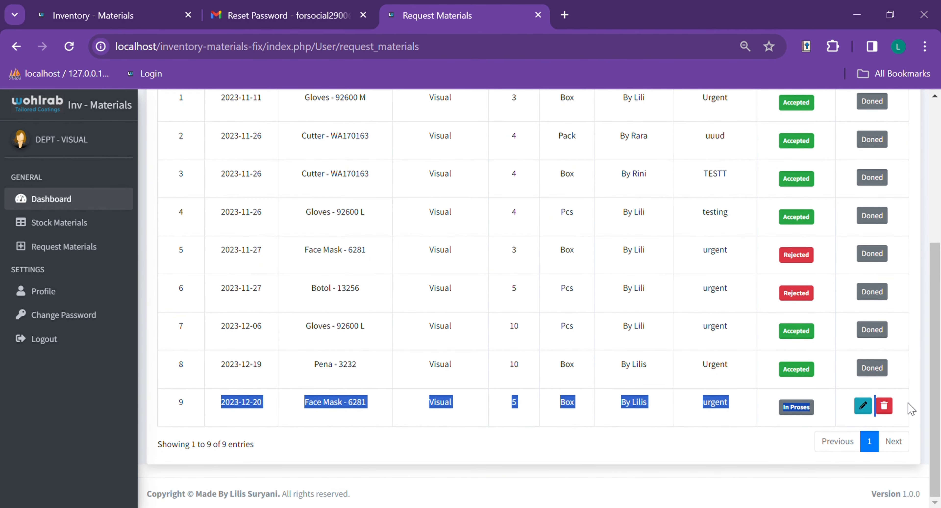
click(523, 430)
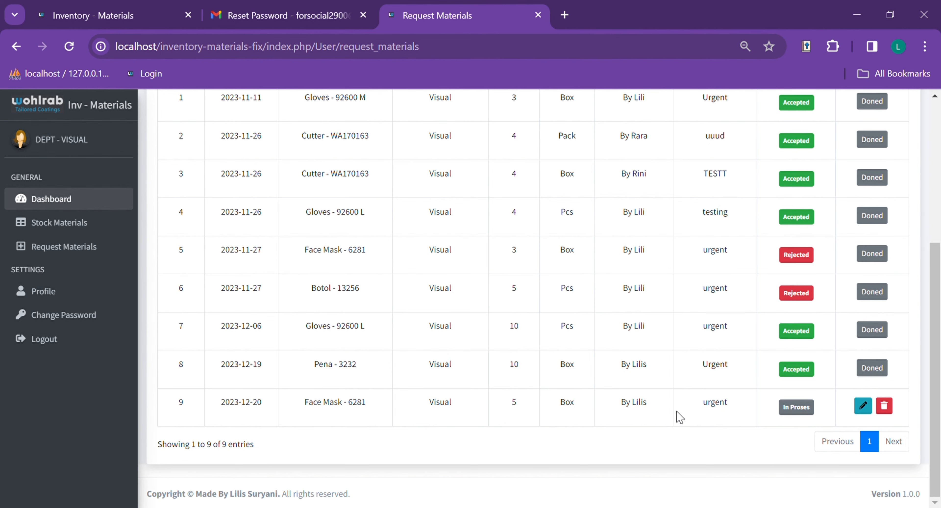
scroll(475, 438, up, 6)
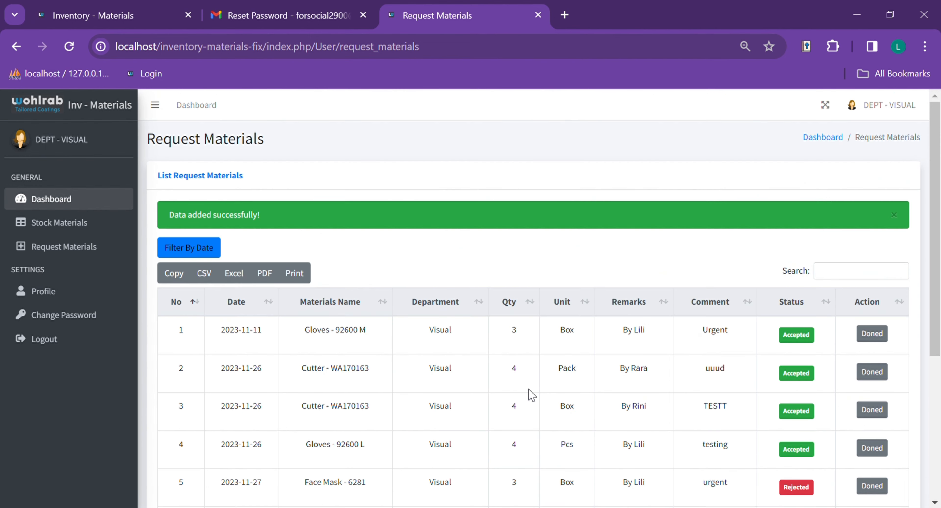
scroll(588, 274, down, 5)
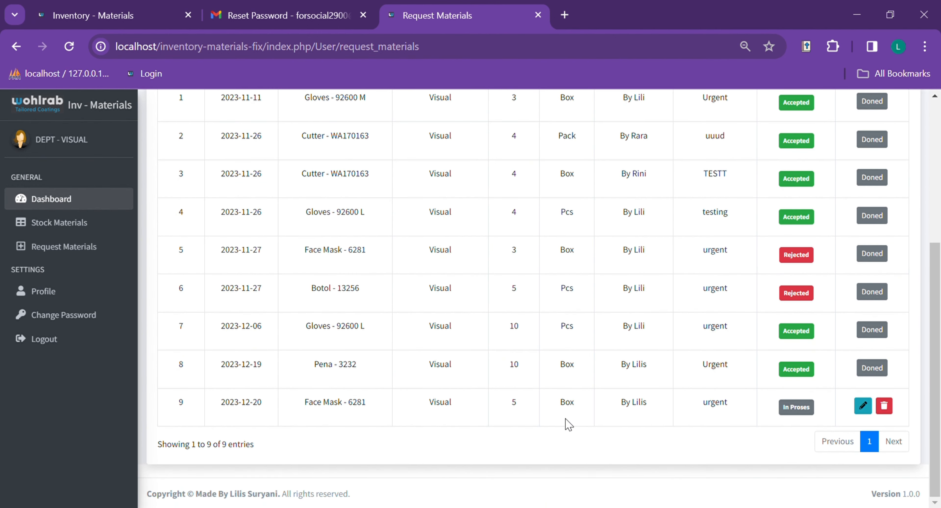
click(863, 405)
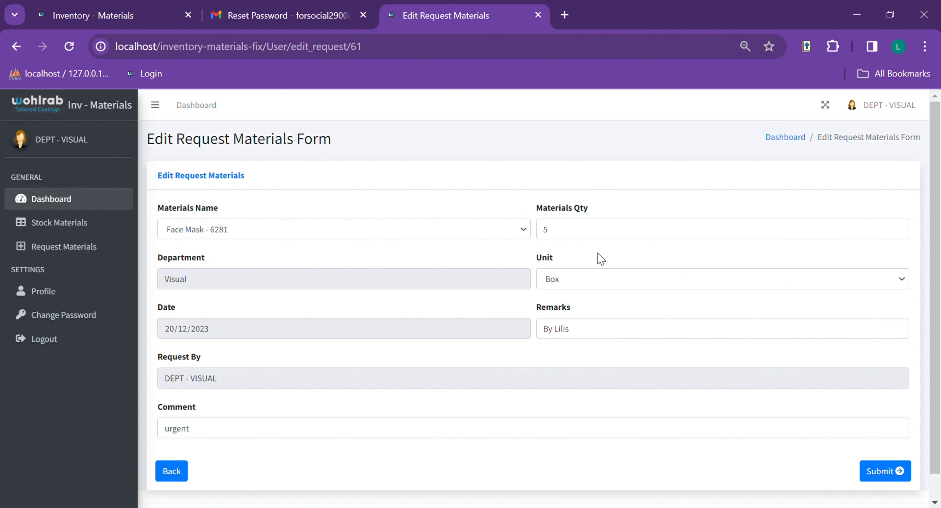
- Change the Materials Qty from 5 to 10 and save the request
click(588, 233)
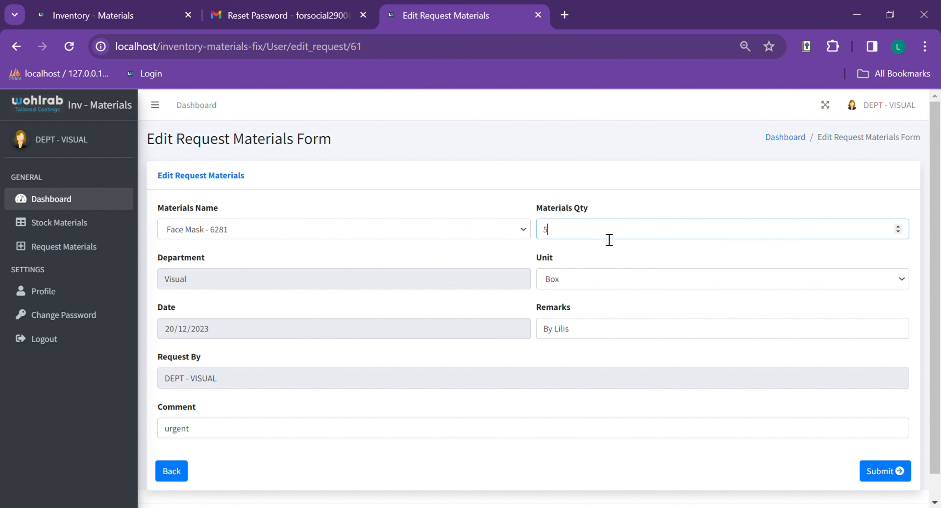
key(BackSpace)
text(10)
click(877, 474)
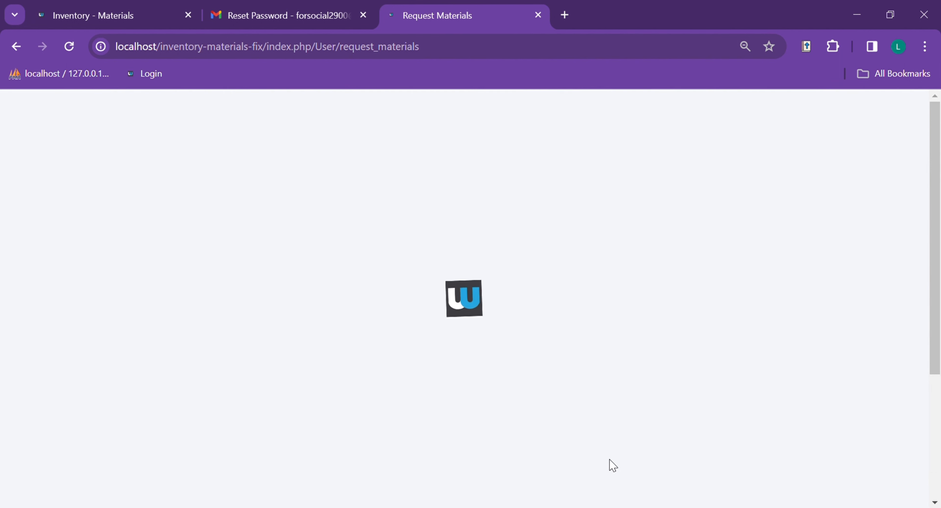
- Scroll the list to confirm row 9 now shows 10 Box
scroll(737, 382, down, 5)
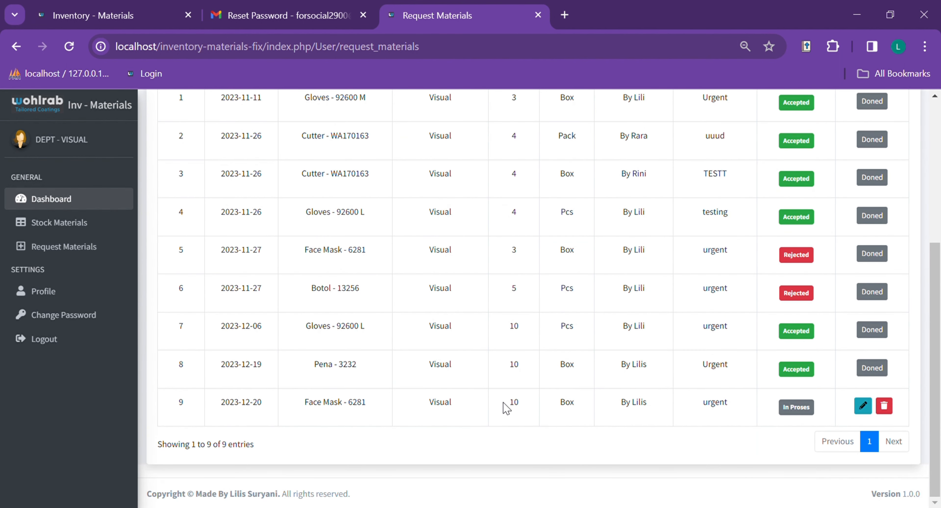
drag(506, 406, 743, 409)
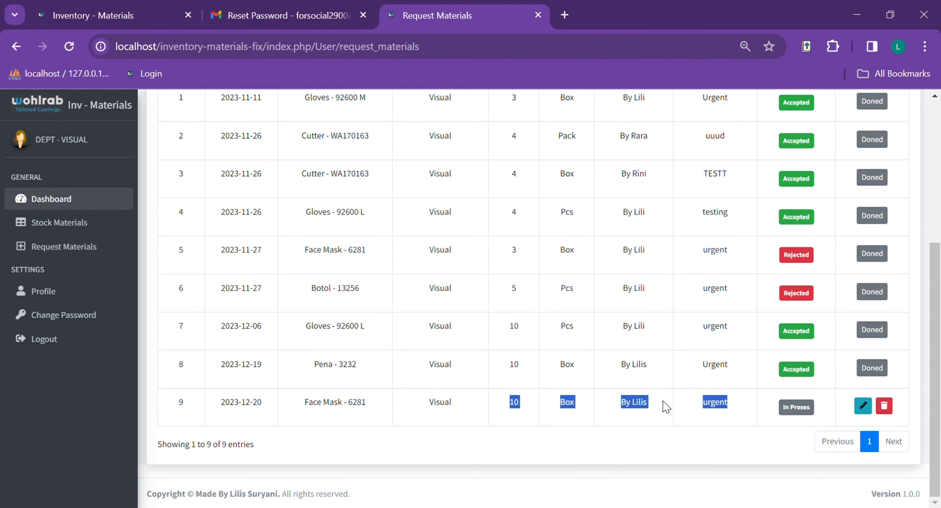
scroll(501, 380, up, 4)
scroll(521, 296, up, 2)
scroll(533, 248, down, 6)
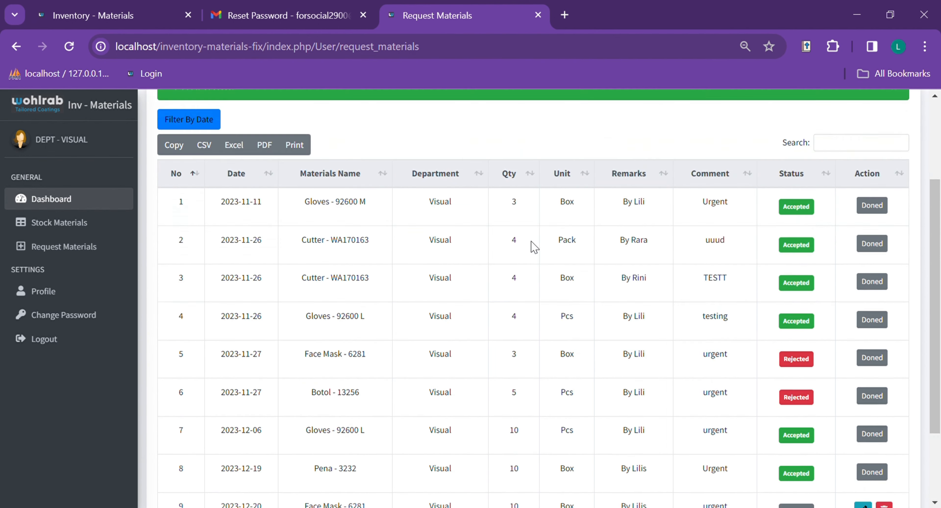
scroll(438, 256, up, 5)
scroll(496, 269, down, 5)
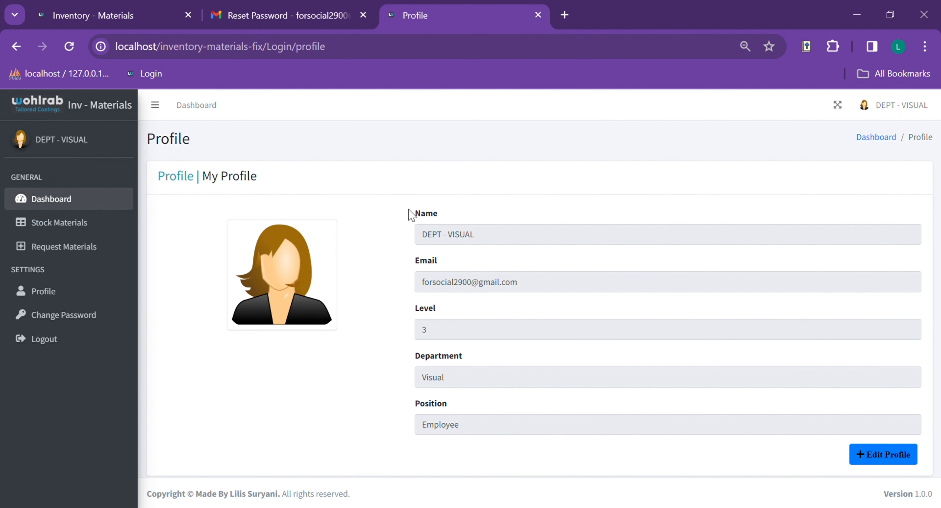
- View the Edit Profile form, then go to the Change Password page
click(899, 456)
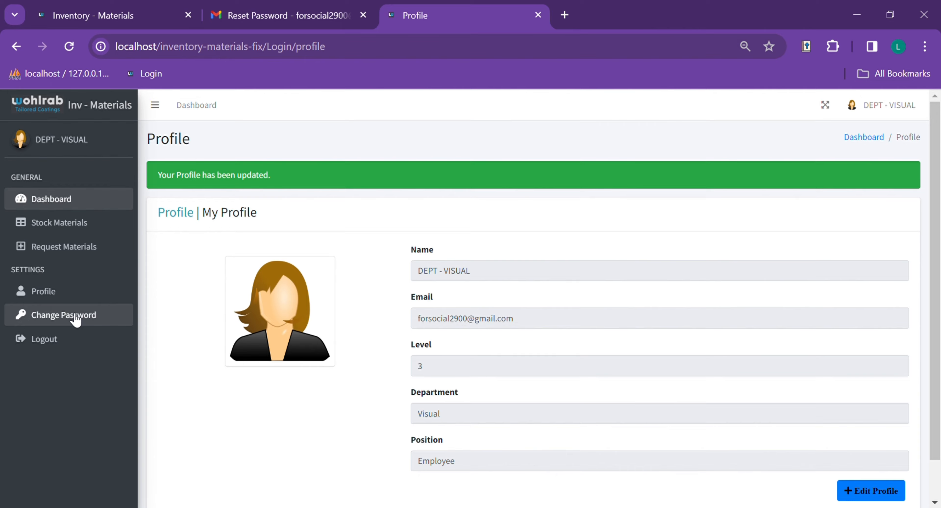
click(75, 318)
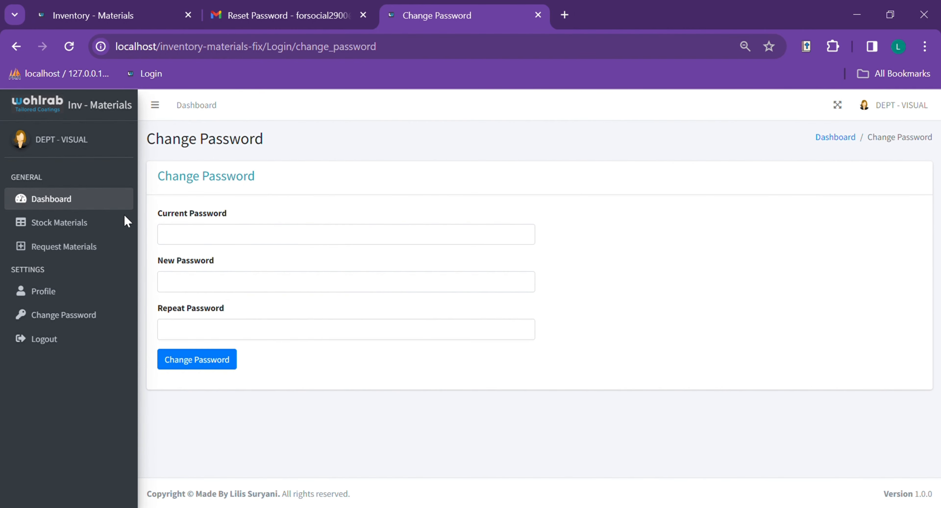
- Enter the current, new and repeated password, save the change, and log out
click(258, 234)
click(221, 243)
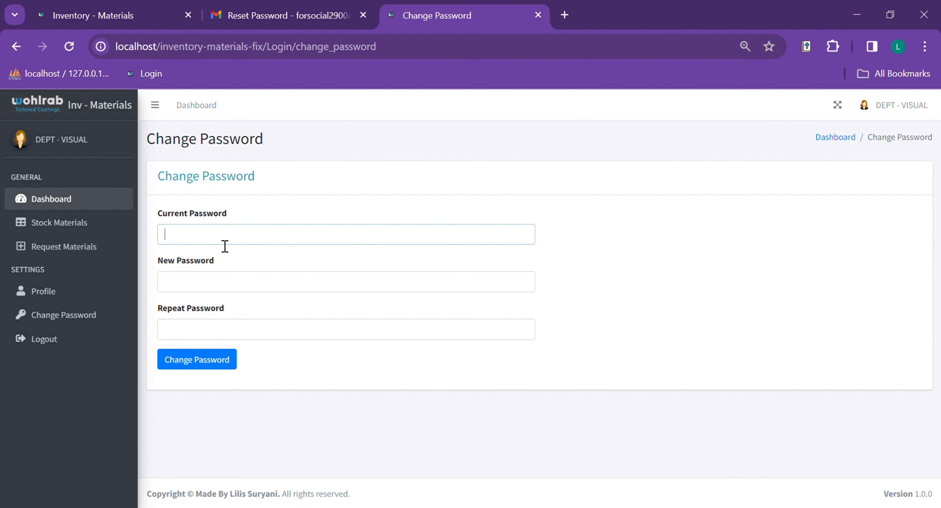
text(•)
click(219, 286)
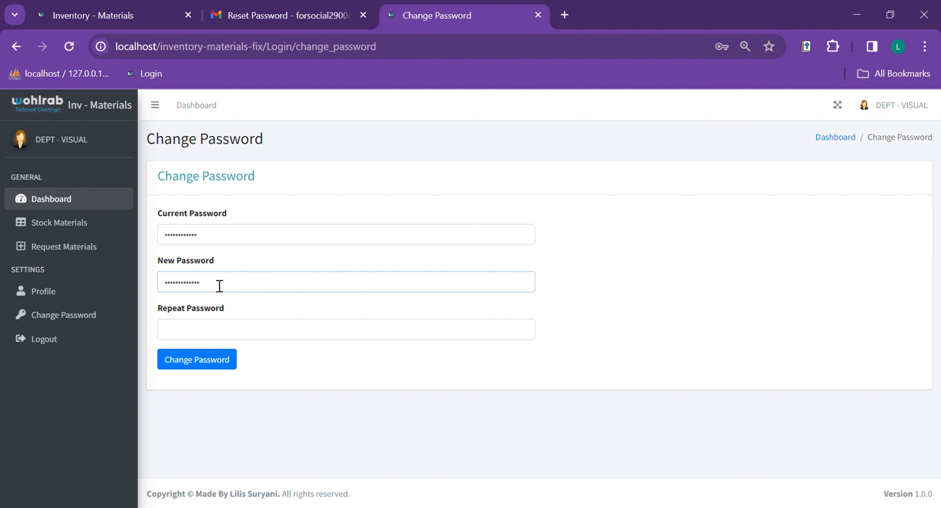
click(206, 338)
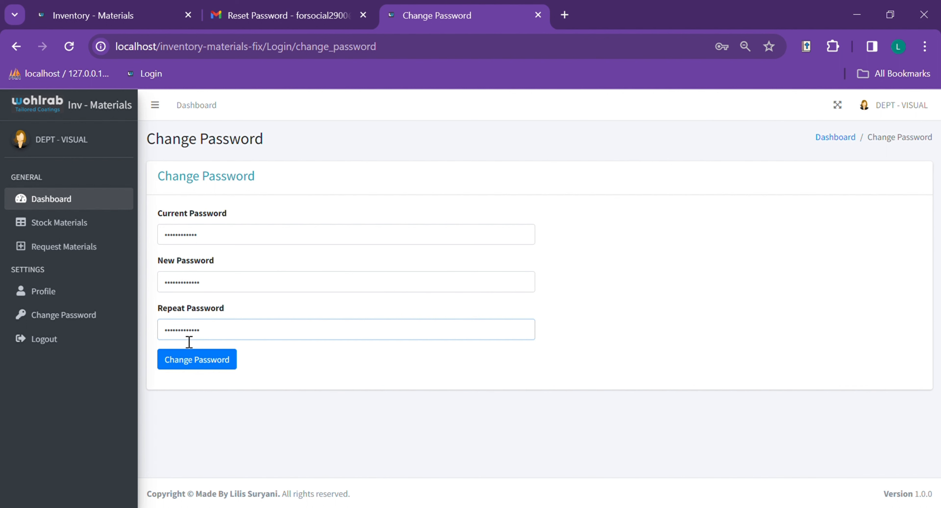
click(205, 370)
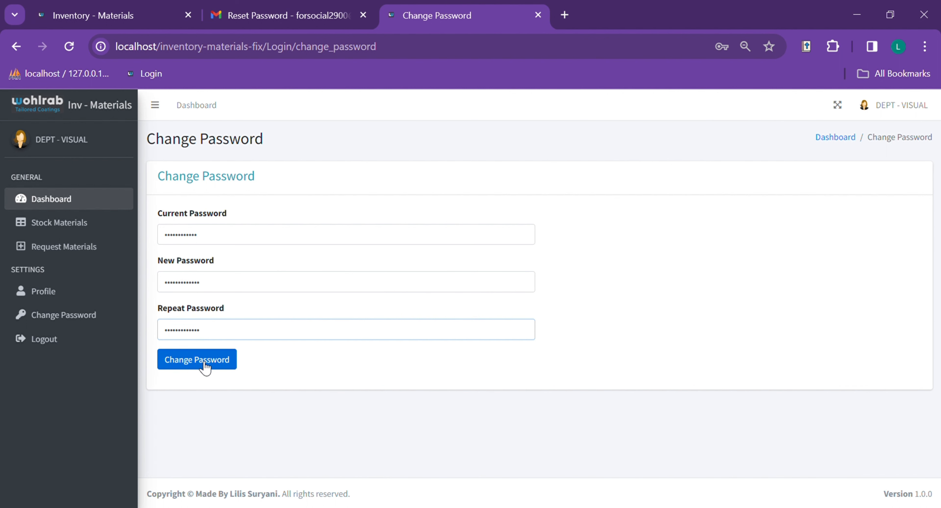
click(204, 363)
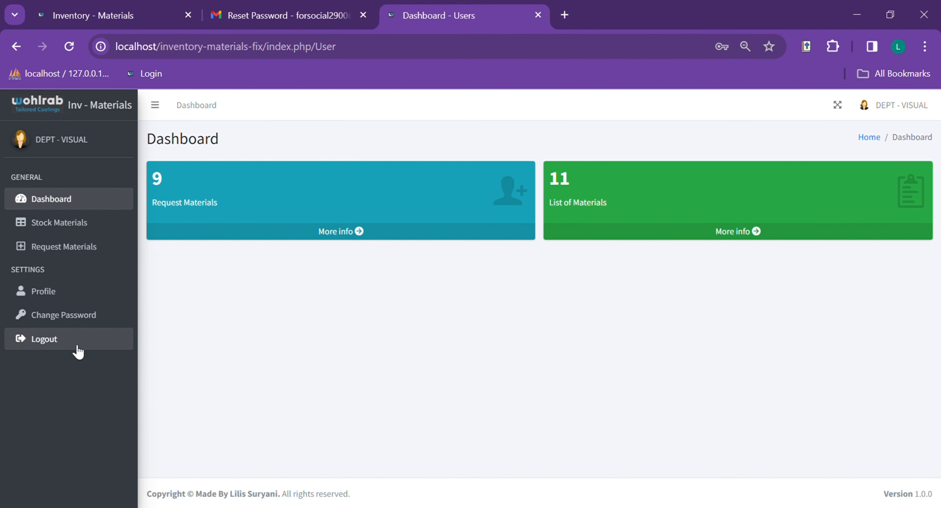
click(77, 352)
- Confirm the logout, then sign back in with the saved e-mail and the new password
click(588, 191)
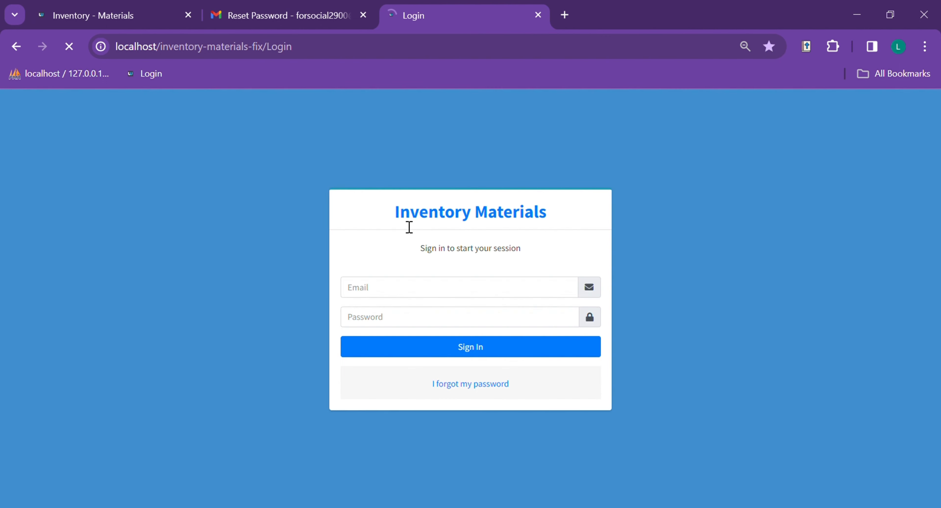
click(458, 348)
click(422, 327)
text(••)
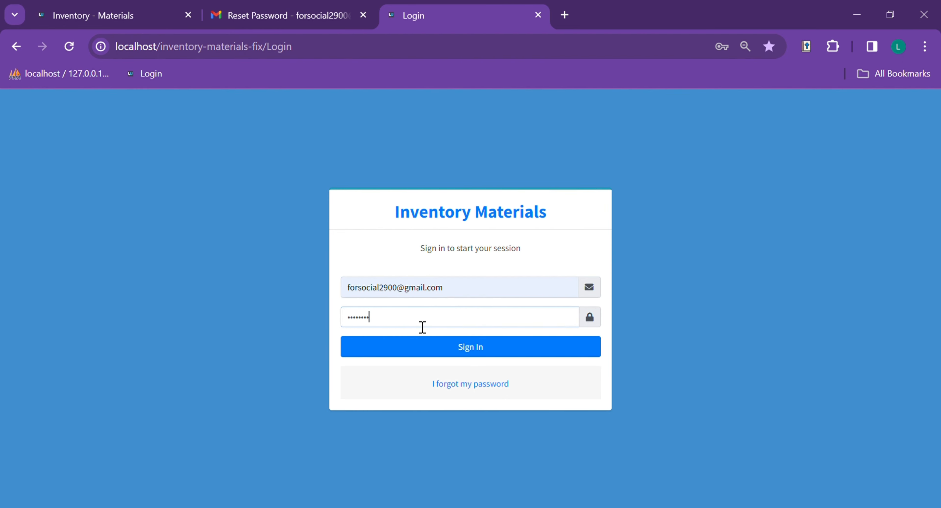
key(Return)
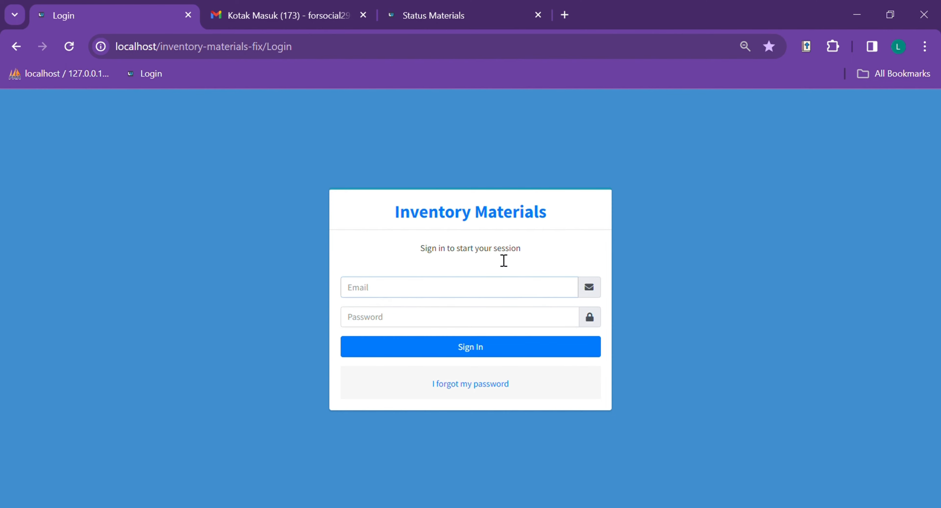
- Sign in with the leader account's e-mail and password, dismissing Chrome's password breach warning
click(466, 319)
click(456, 321)
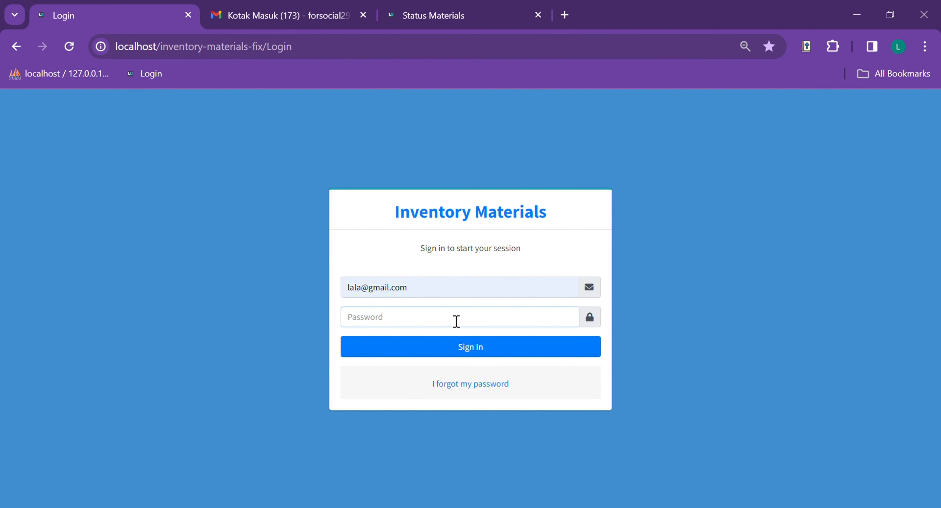
text(12345)
click(431, 257)
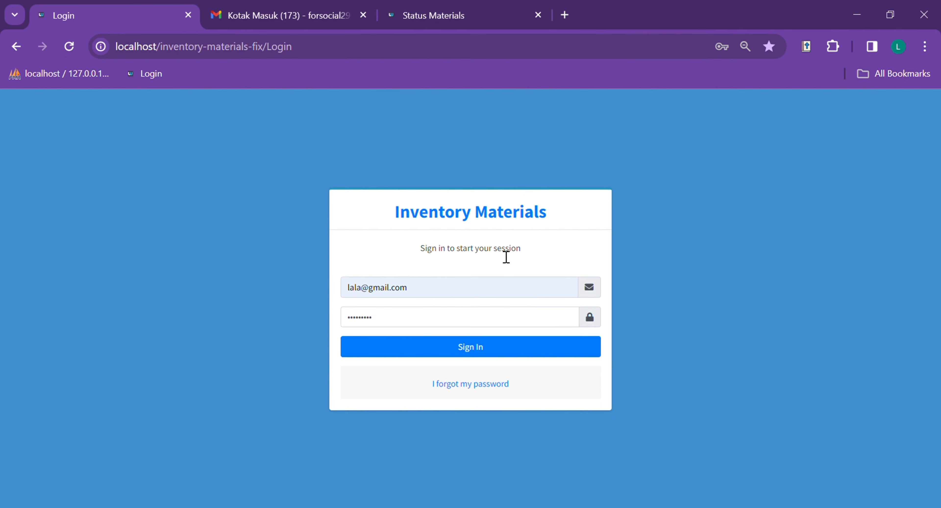
click(485, 349)
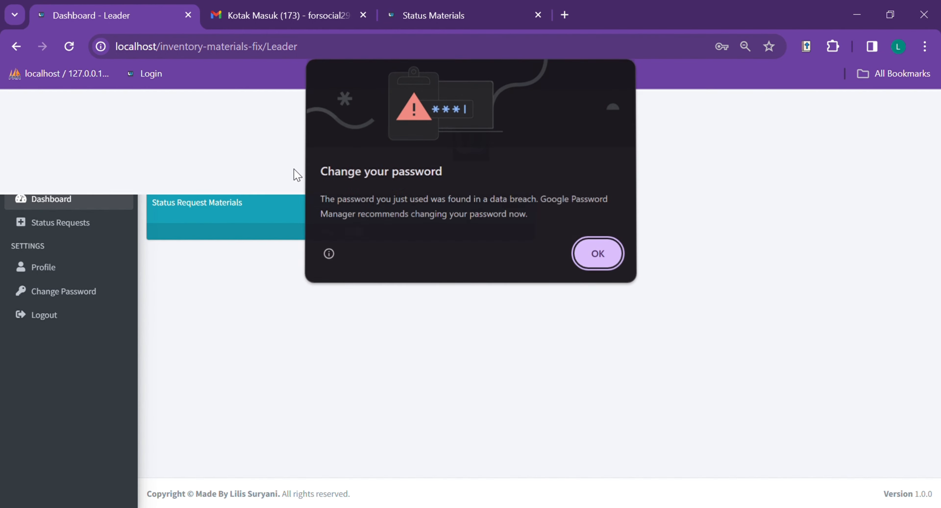
click(598, 253)
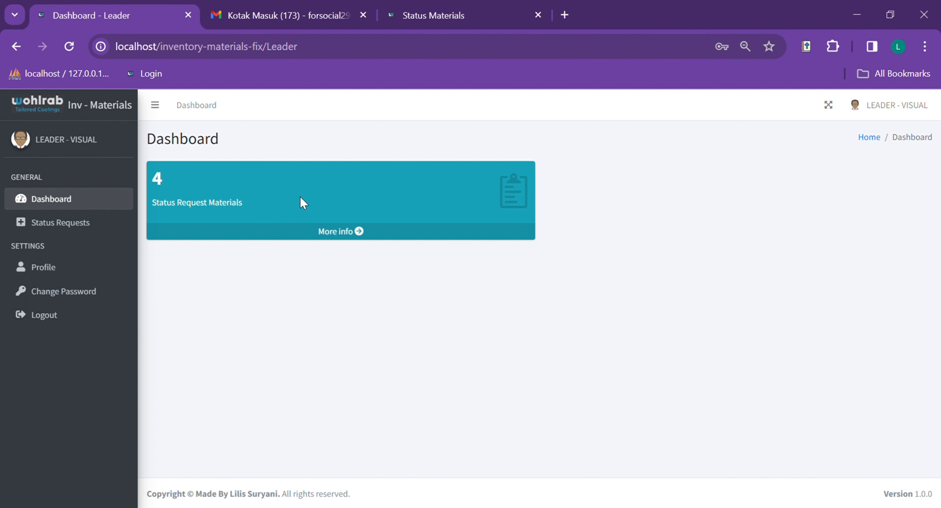
- Open the status requests list and review the row 10 Gloves - 92600 M request details
click(343, 234)
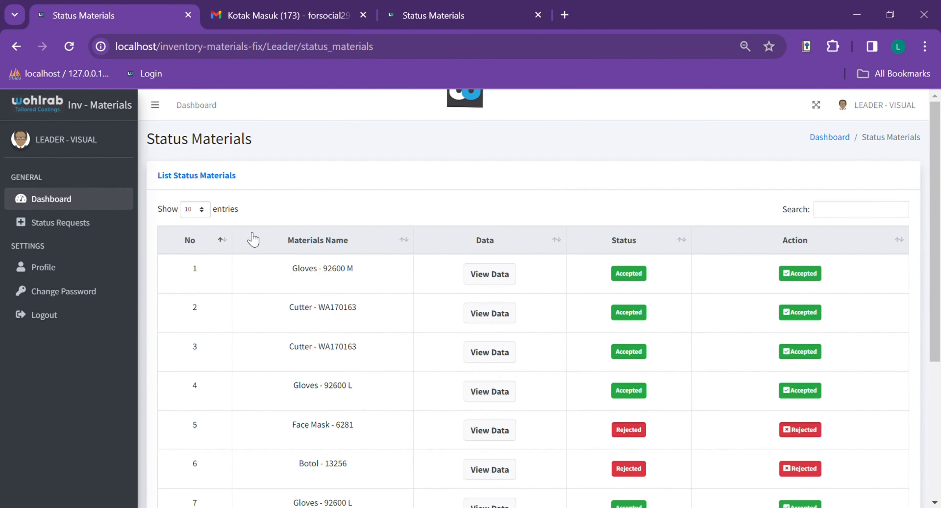
scroll(412, 236, down, 1)
scroll(384, 235, down, 3)
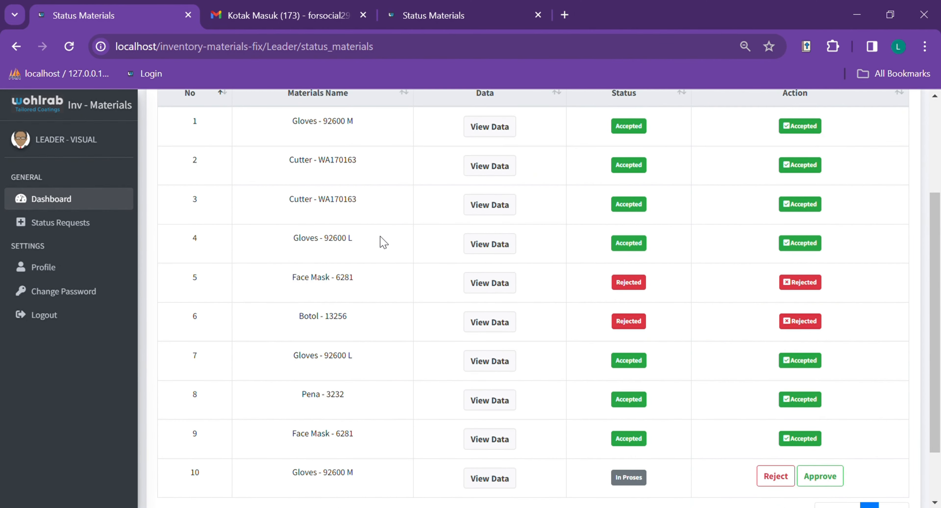
scroll(348, 216, up, 4)
scroll(546, 214, down, 2)
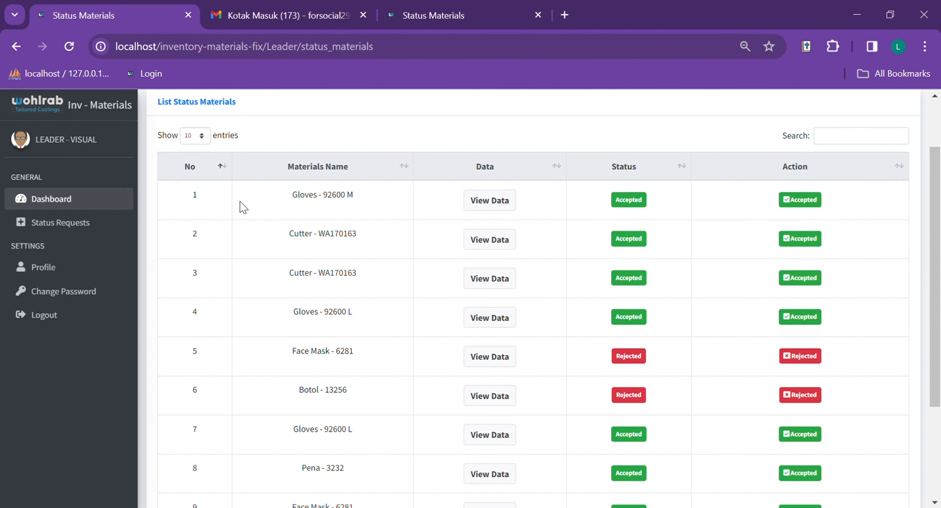
scroll(498, 226, down, 2)
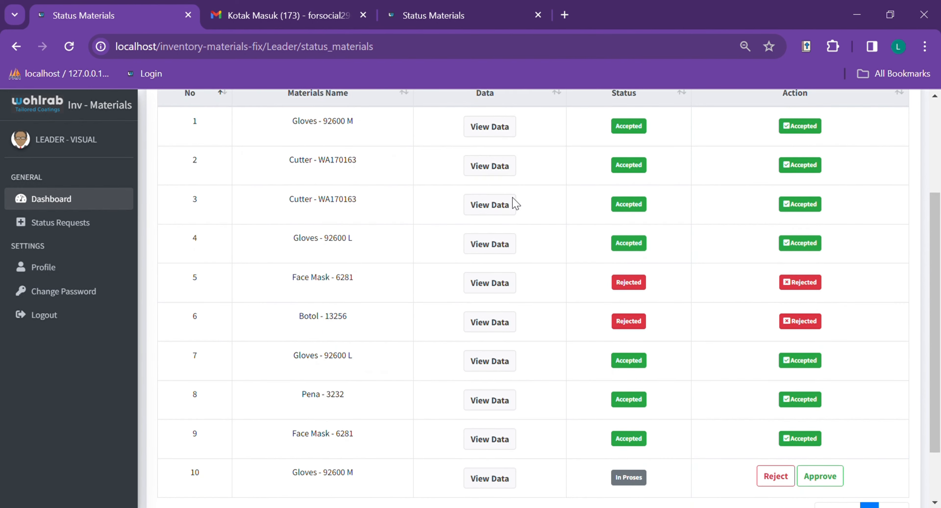
scroll(497, 210, down, 2)
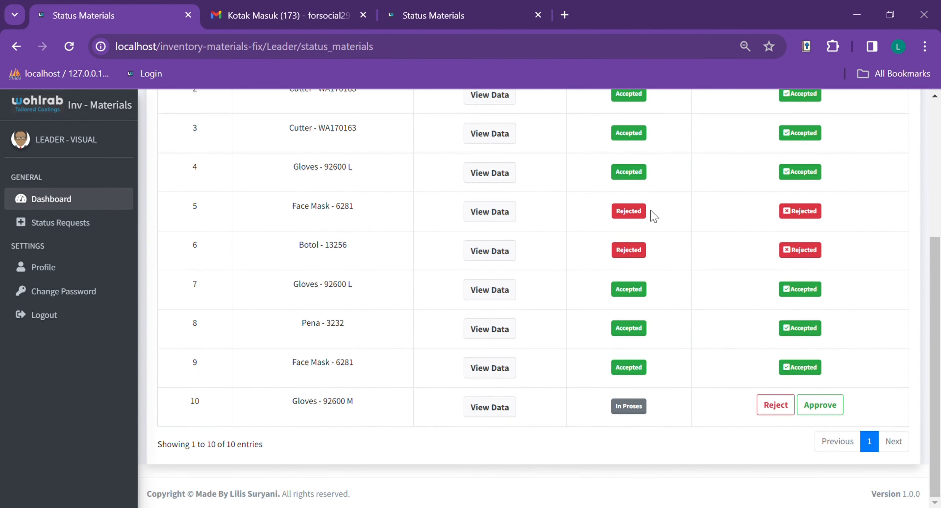
click(481, 406)
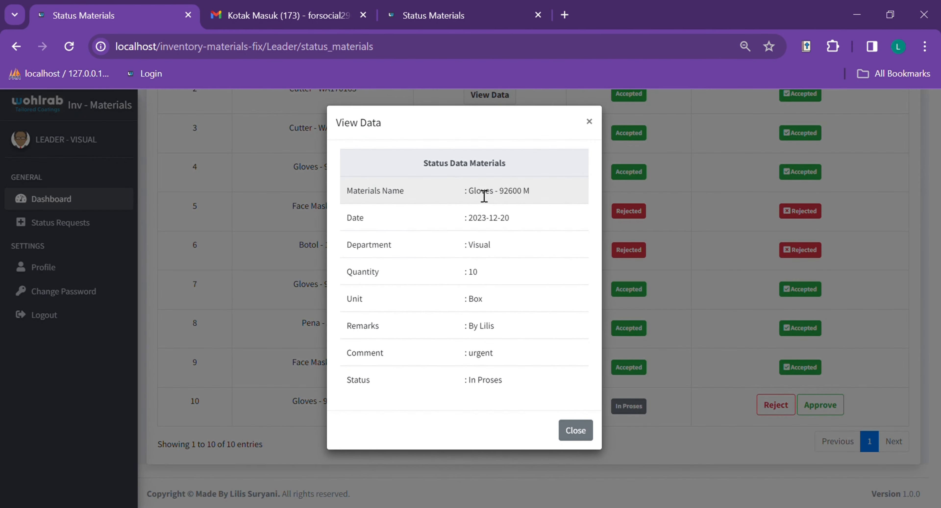
click(589, 121)
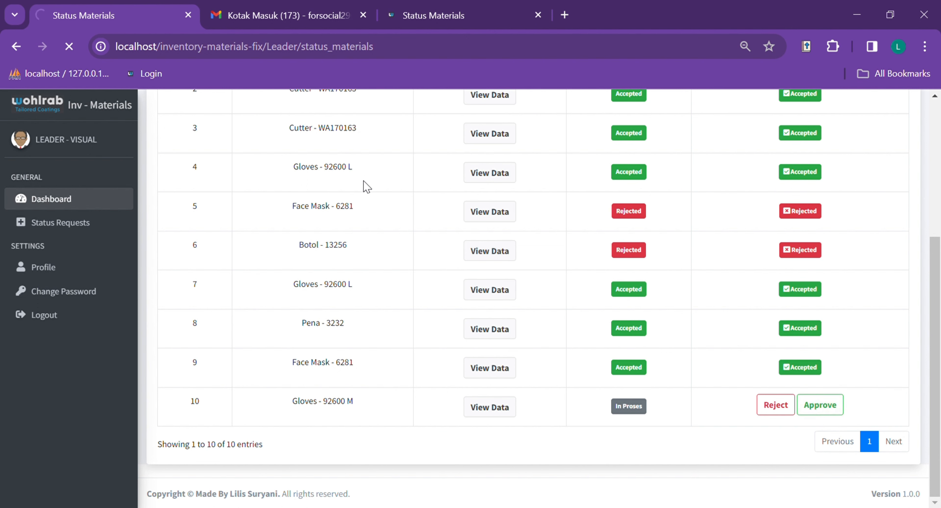
- Confirm all ten requests now read Accepted, then go to the Gmail inbox
scroll(483, 258, down, 8)
scroll(470, 254, up, 8)
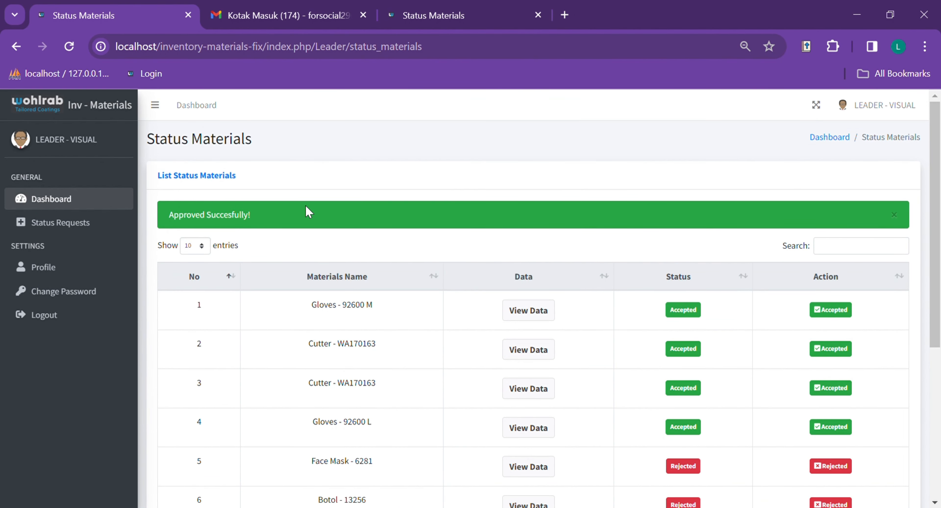
scroll(310, 212, down, 5)
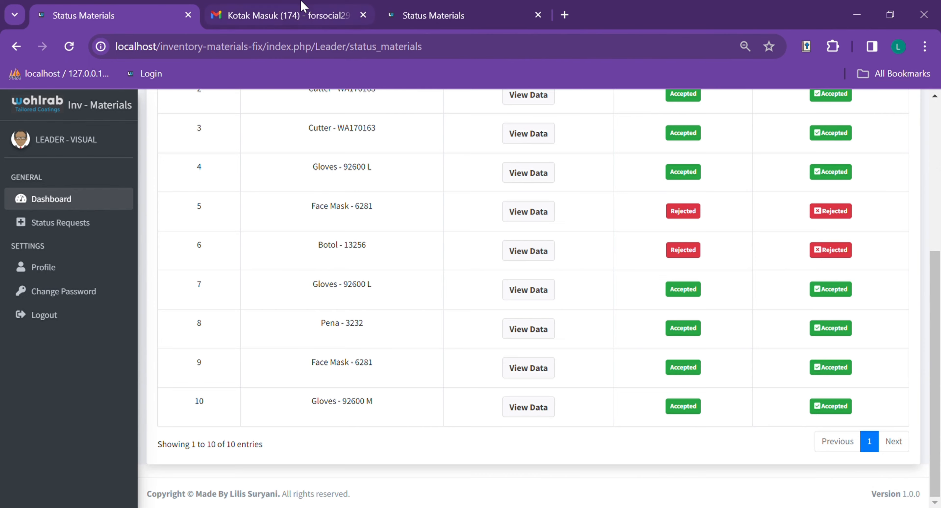
click(303, 8)
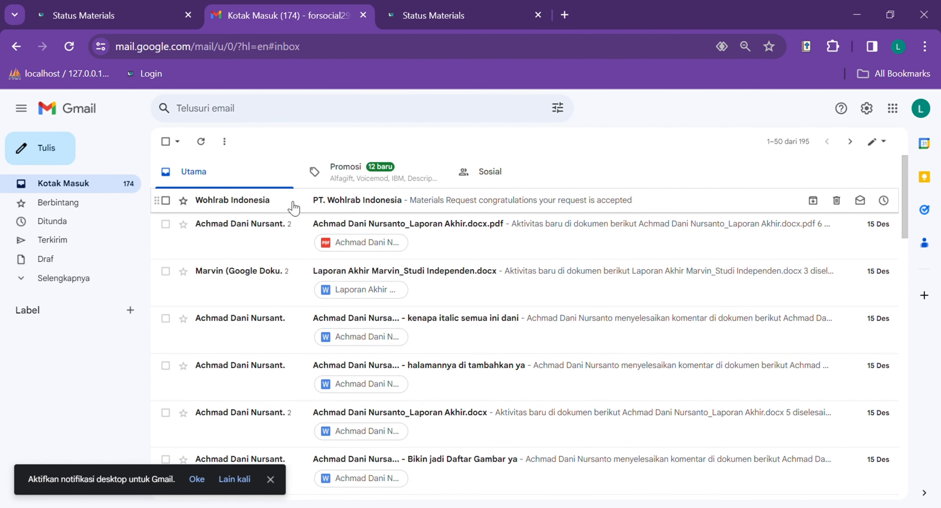
- Read the Wohlrab Indonesia Materials Request acceptance email, then return to the Status Materials list
click(359, 207)
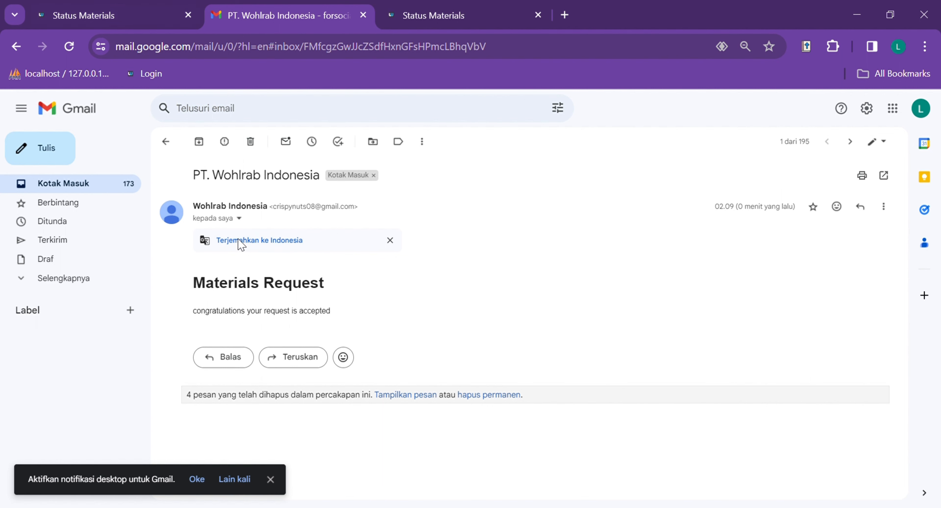
click(103, 8)
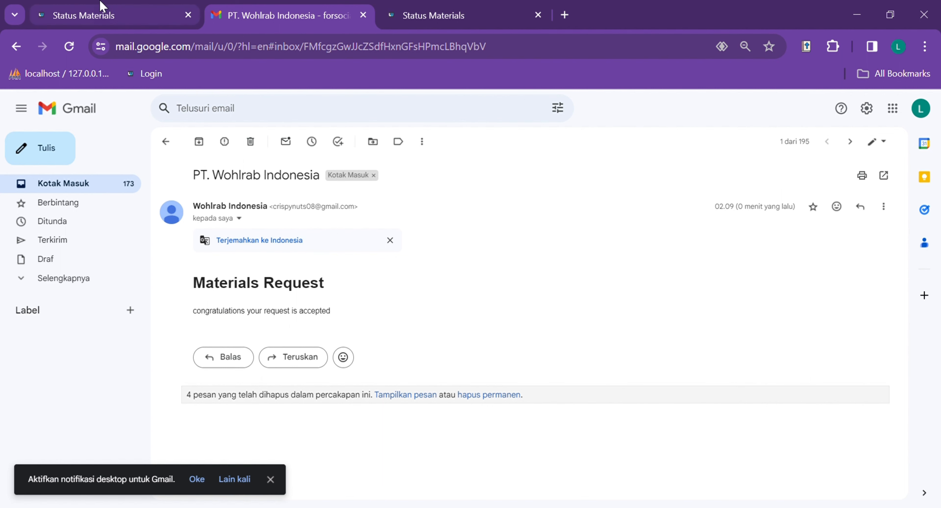
scroll(529, 172, up, 7)
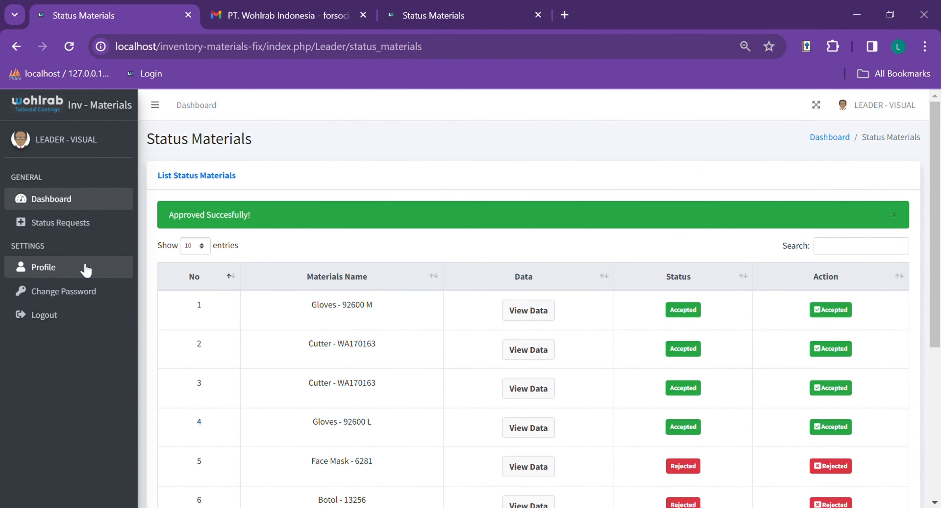
- Edit the leader profile, cancel the picture chooser, save it, and go to Change Password
click(85, 270)
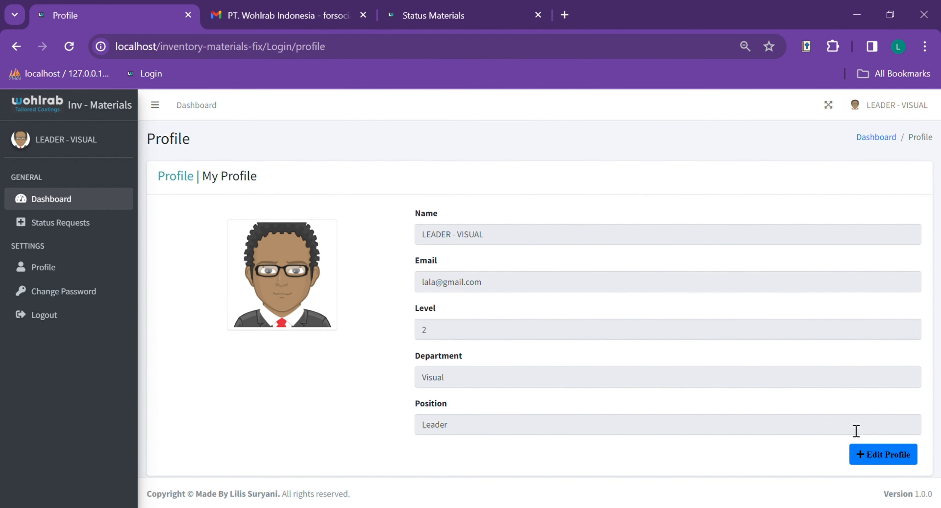
click(893, 460)
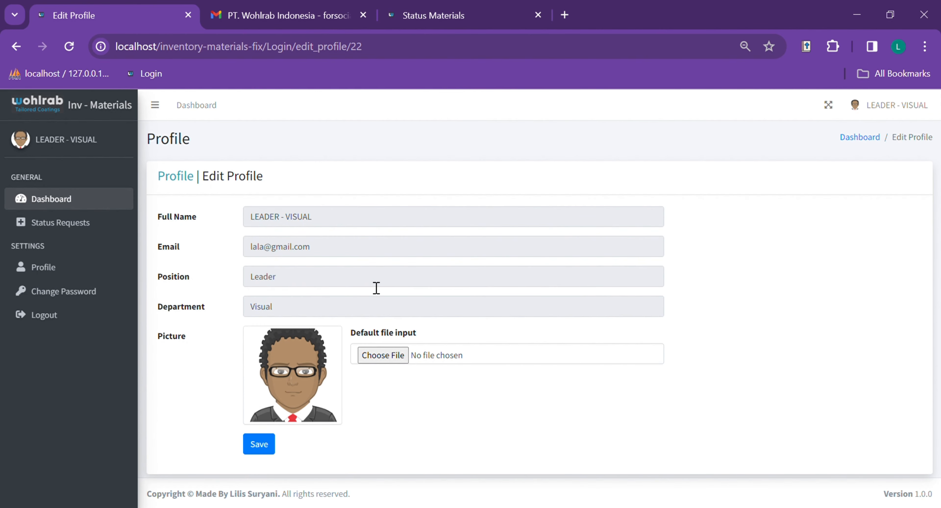
click(389, 358)
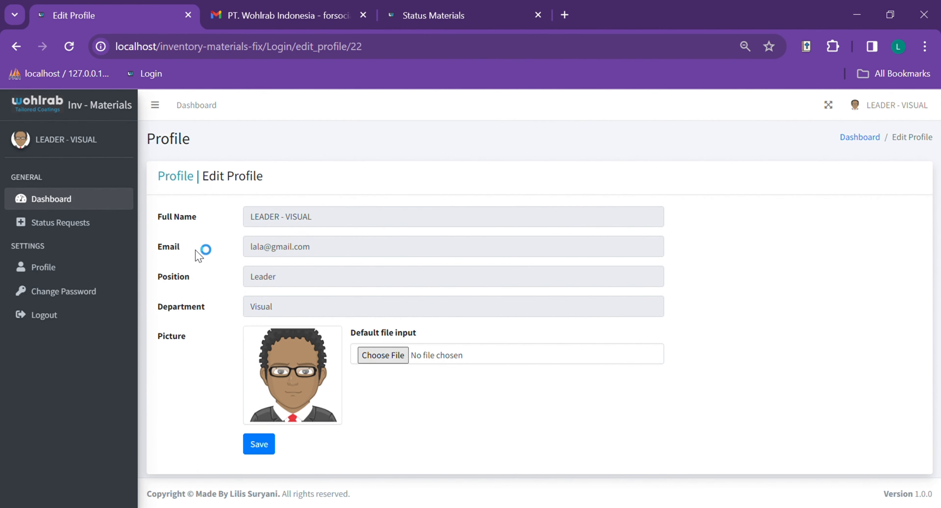
click(533, 331)
click(275, 447)
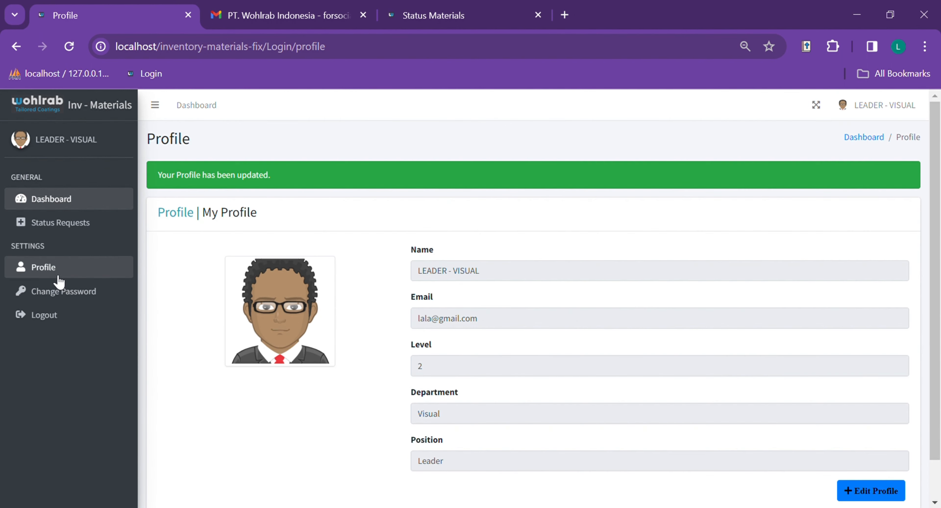
click(57, 277)
click(70, 291)
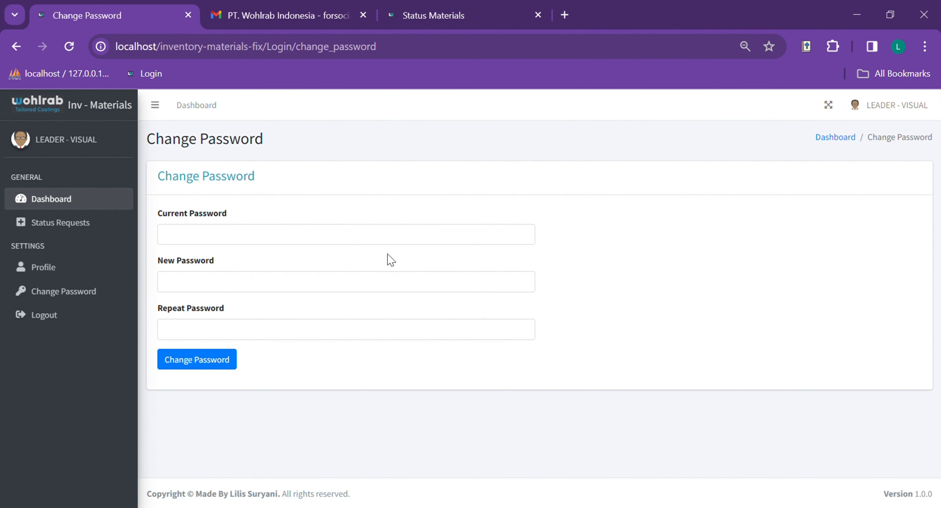
- Leave the password form unchanged, then log out of the leader account, confirming with Yes
click(237, 241)
click(394, 205)
click(226, 235)
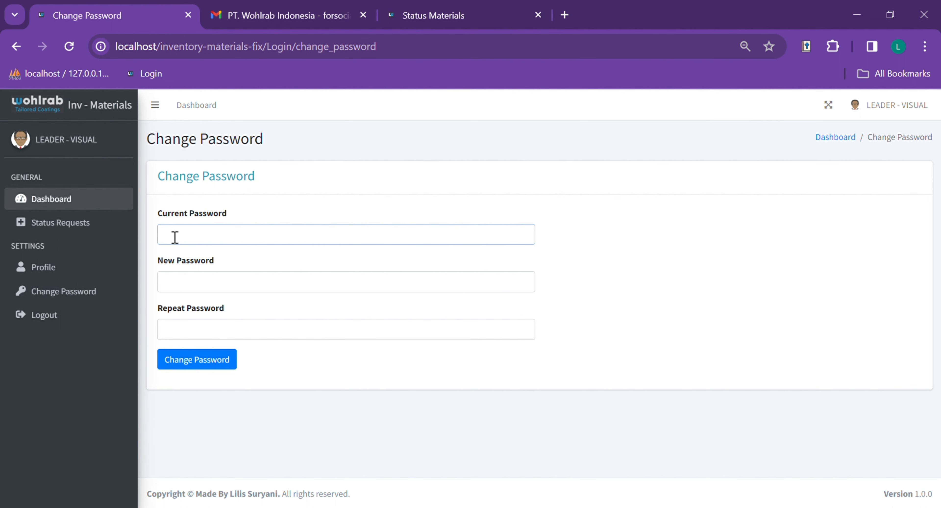
click(198, 283)
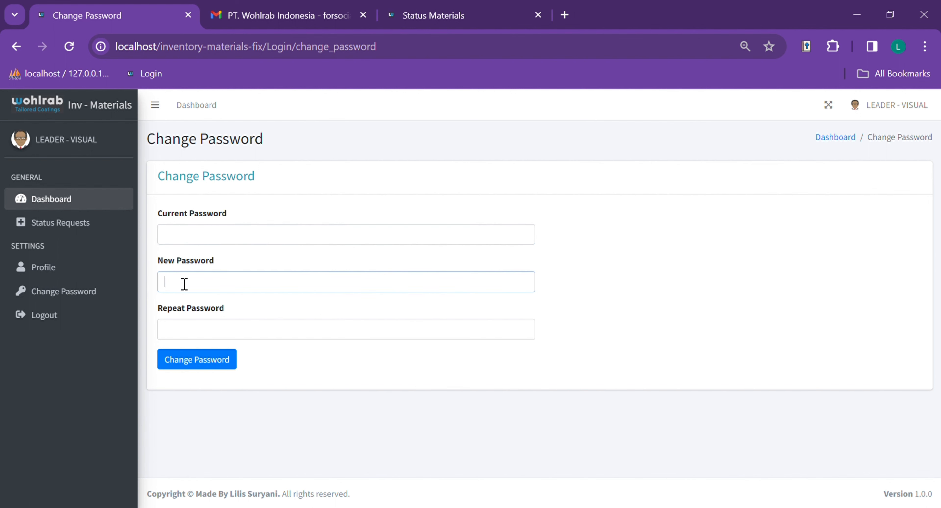
click(176, 333)
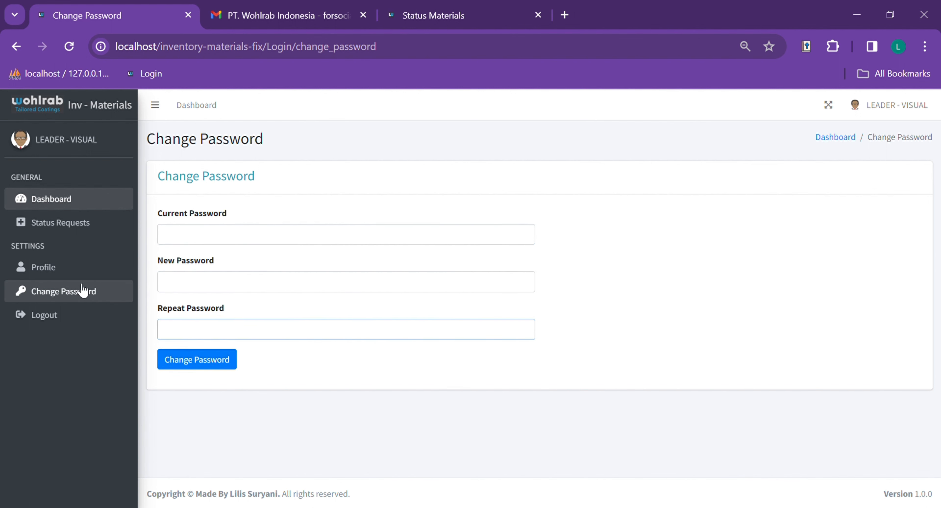
click(94, 294)
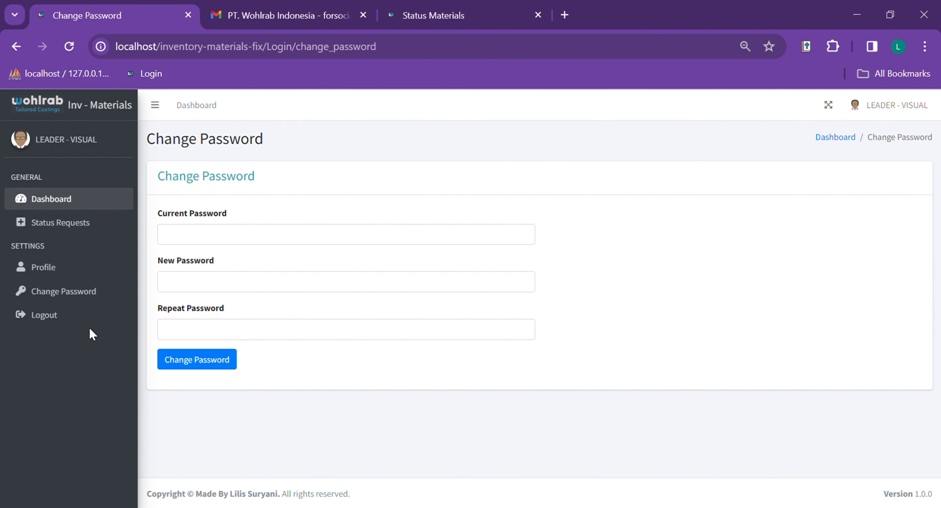
click(67, 321)
click(583, 193)
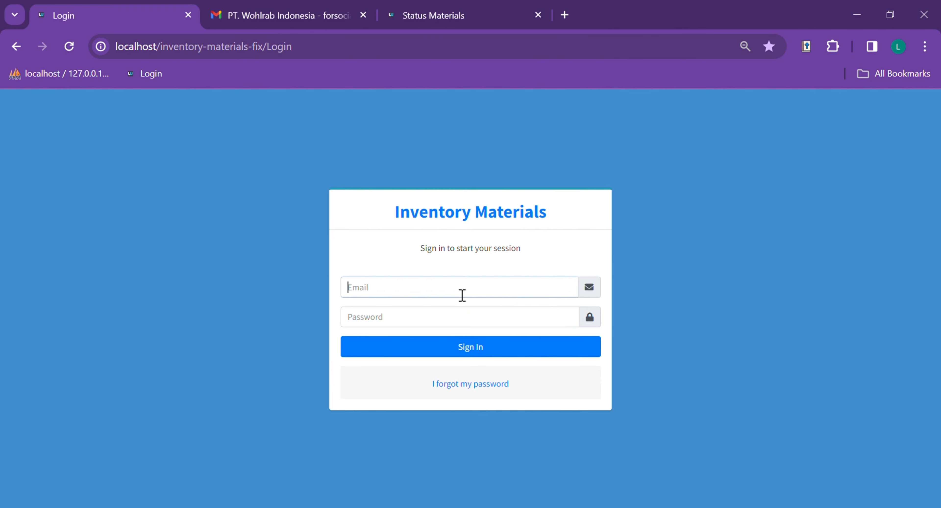
- Sign in as admin using the autofilled e-mail and the account password
click(476, 319)
click(435, 323)
text(••)
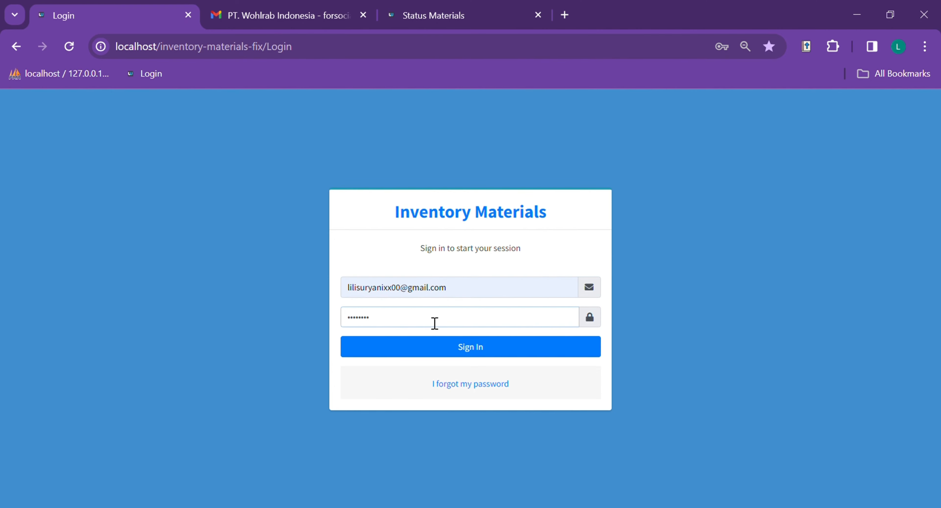
click(498, 261)
click(480, 350)
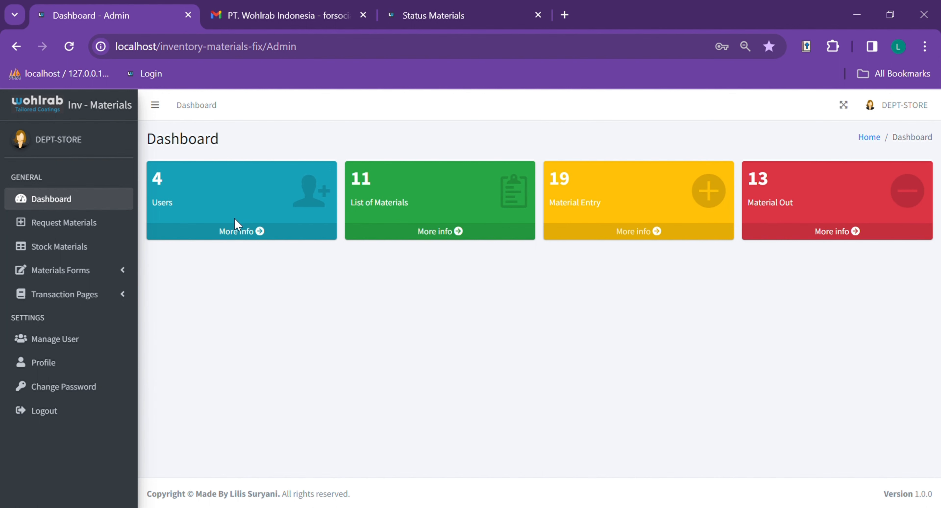
- Glance at the user list, then scroll through the List of Materials stock table
click(249, 234)
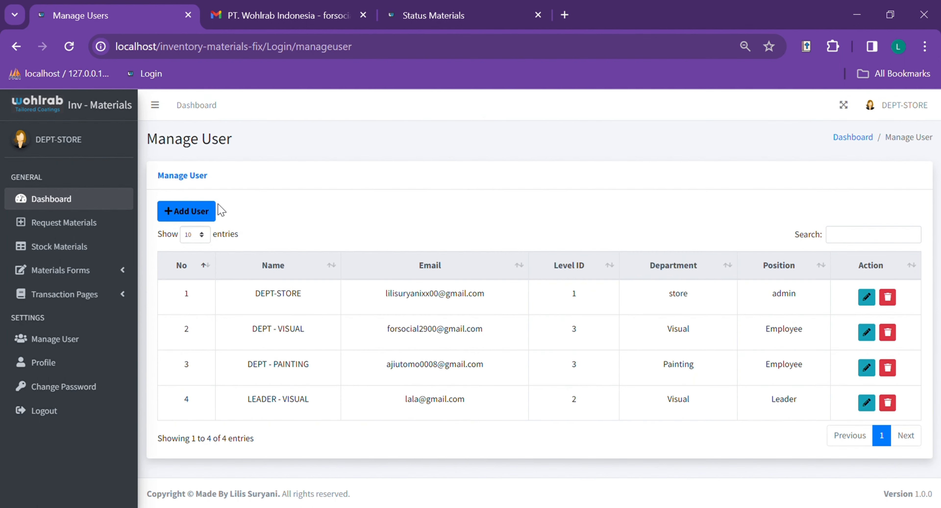
click(71, 211)
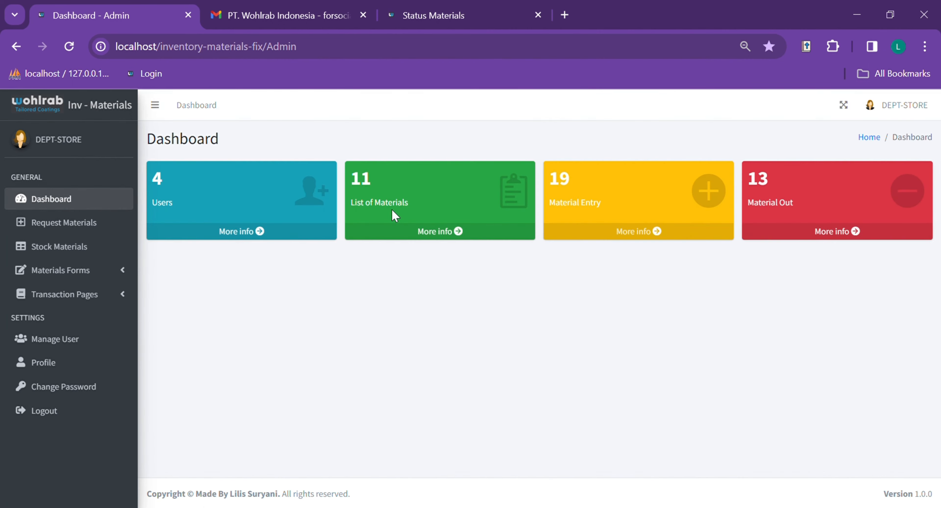
click(434, 231)
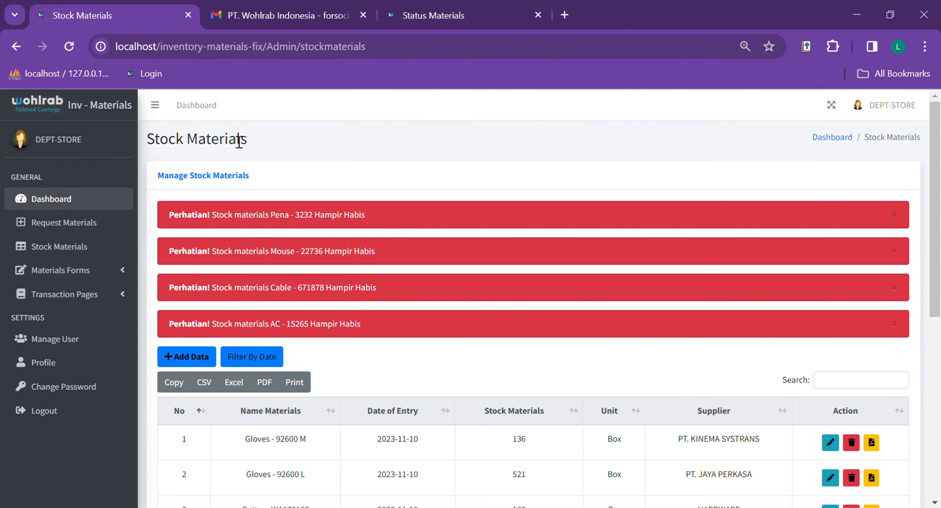
scroll(519, 283, down, 8)
scroll(459, 292, up, 8)
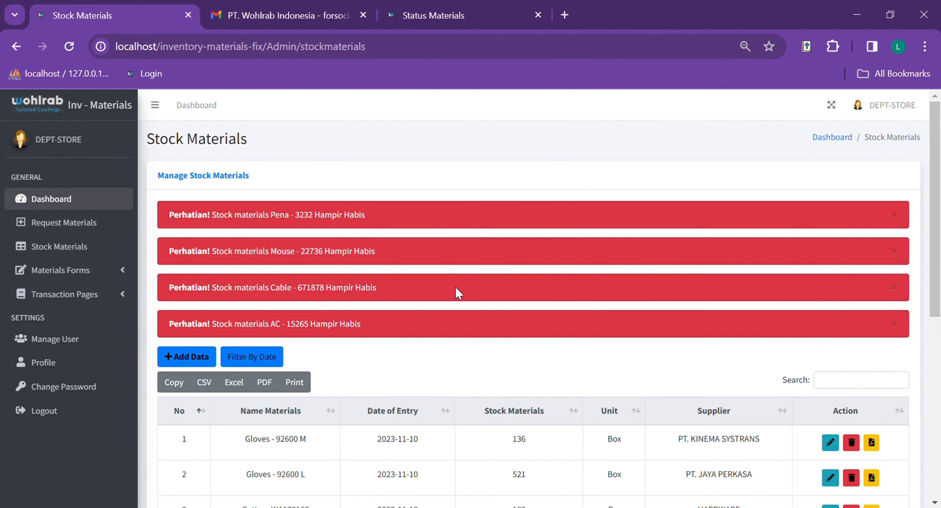
click(84, 202)
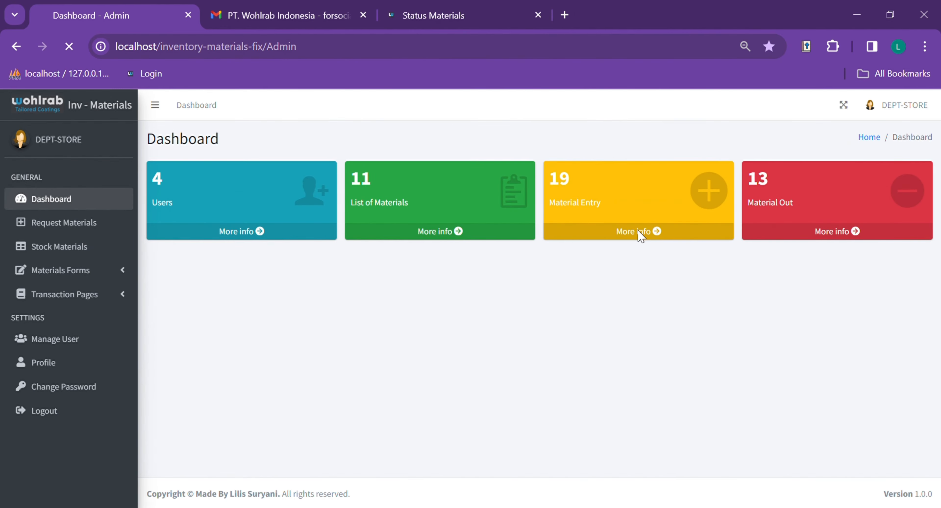
- Scroll through the Material Entry list of incoming materials
click(645, 231)
scroll(424, 285, down, 3)
scroll(417, 302, up, 3)
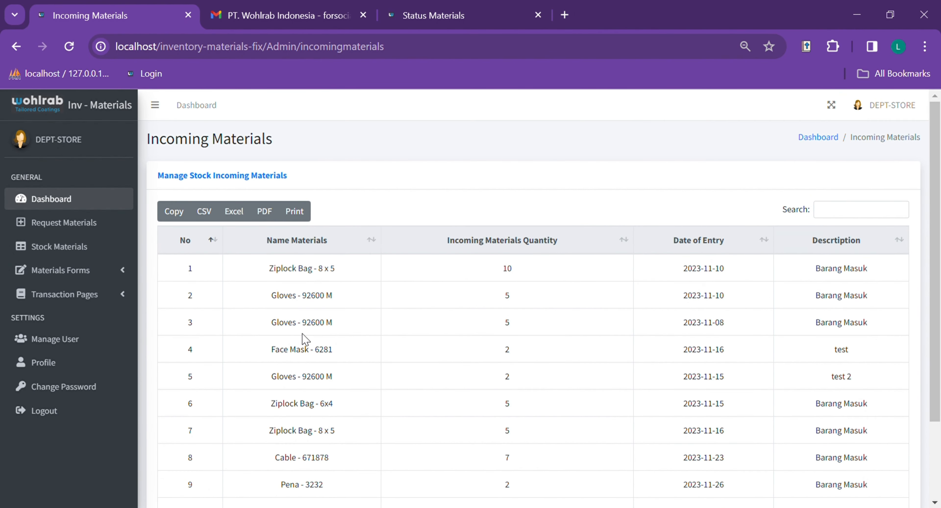
scroll(287, 227, down, 3)
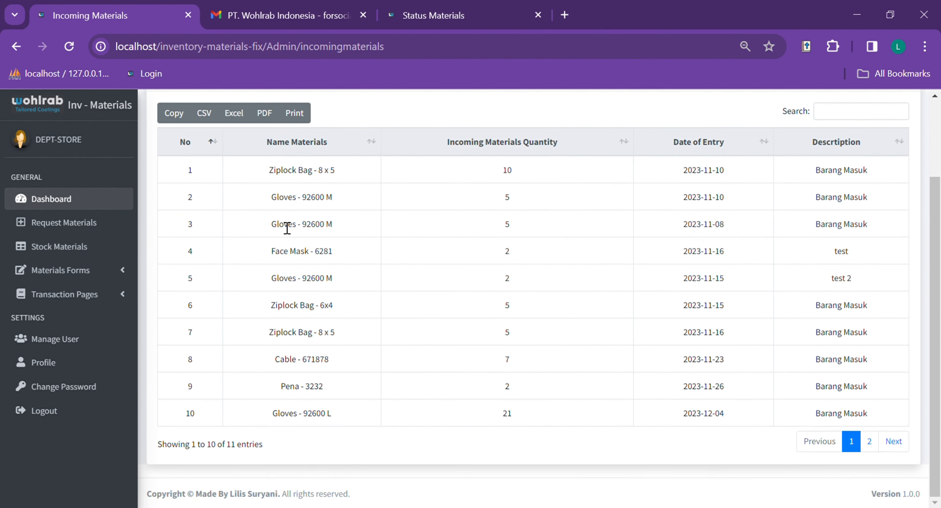
scroll(355, 261, up, 3)
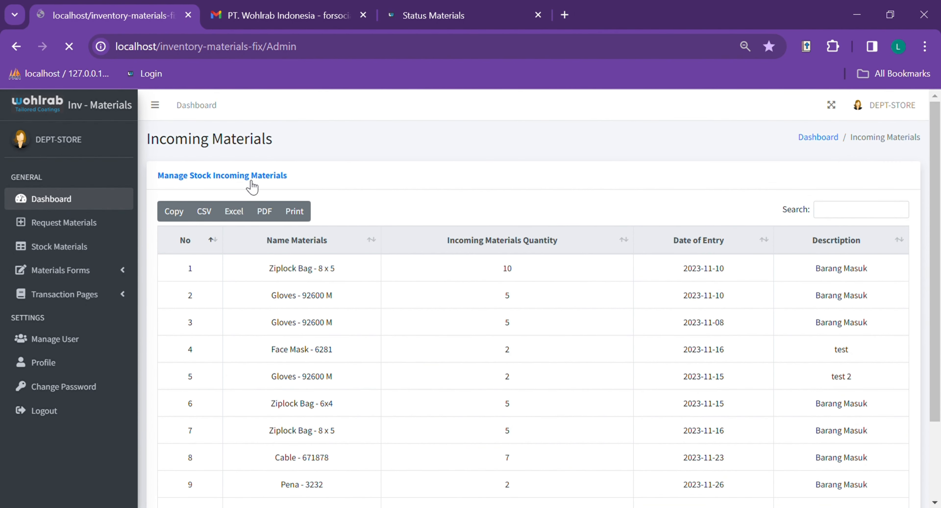
click(71, 202)
- Check the Material Out list, then bring up the Request Materials list
click(825, 231)
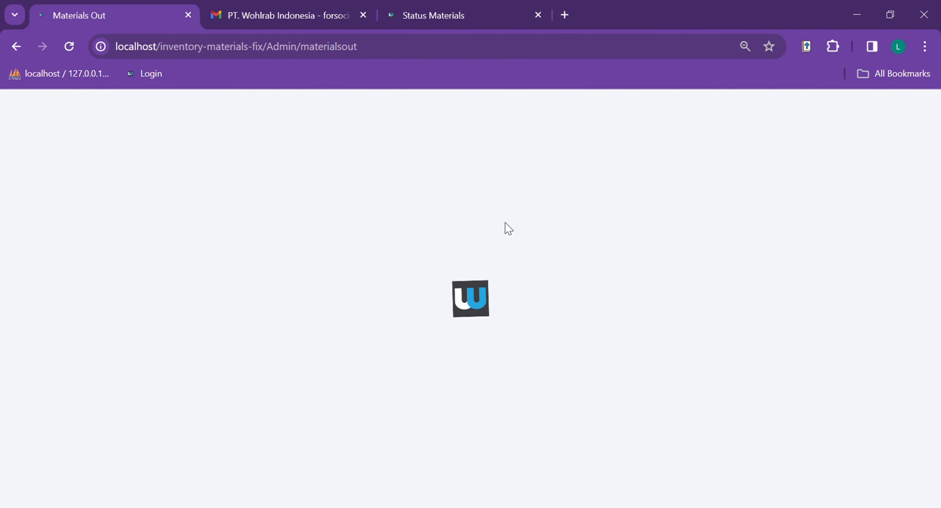
scroll(303, 140, up, 1)
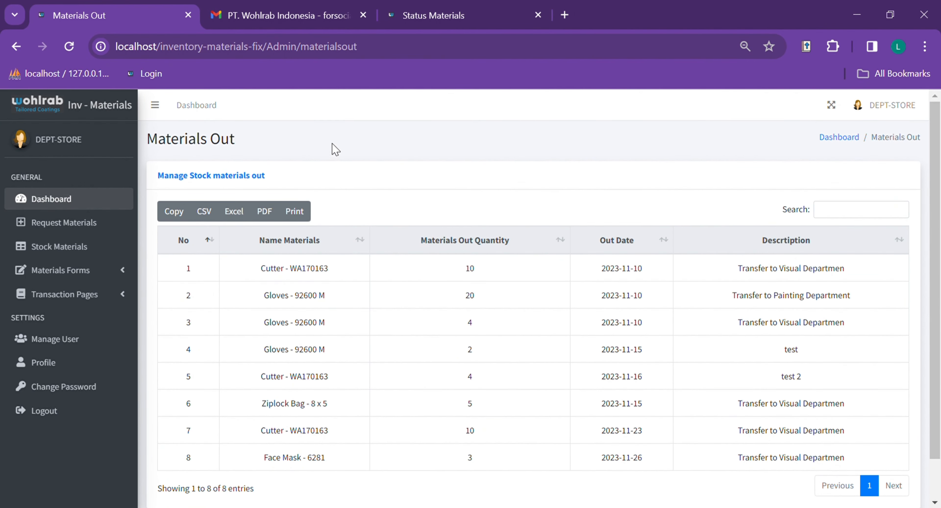
click(90, 209)
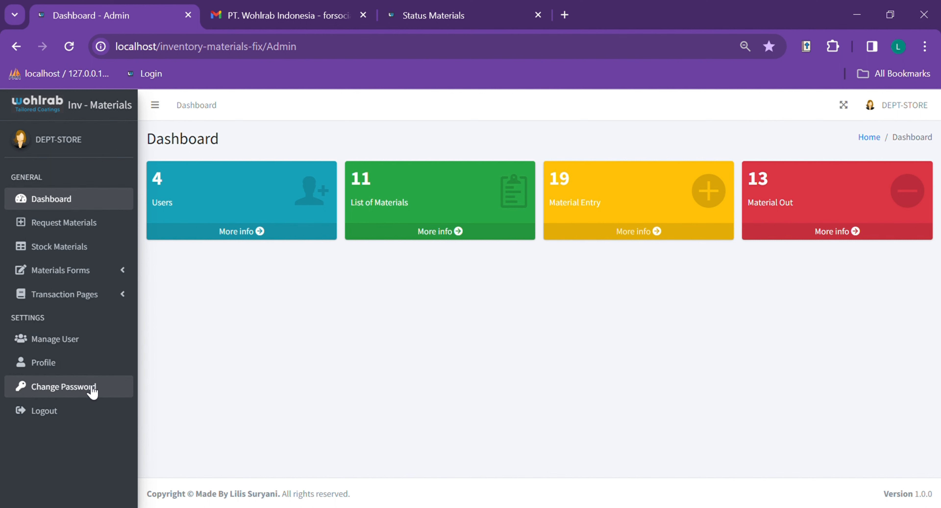
click(68, 234)
- Scroll through the Request Materials table to review every request
scroll(412, 291, down, 2)
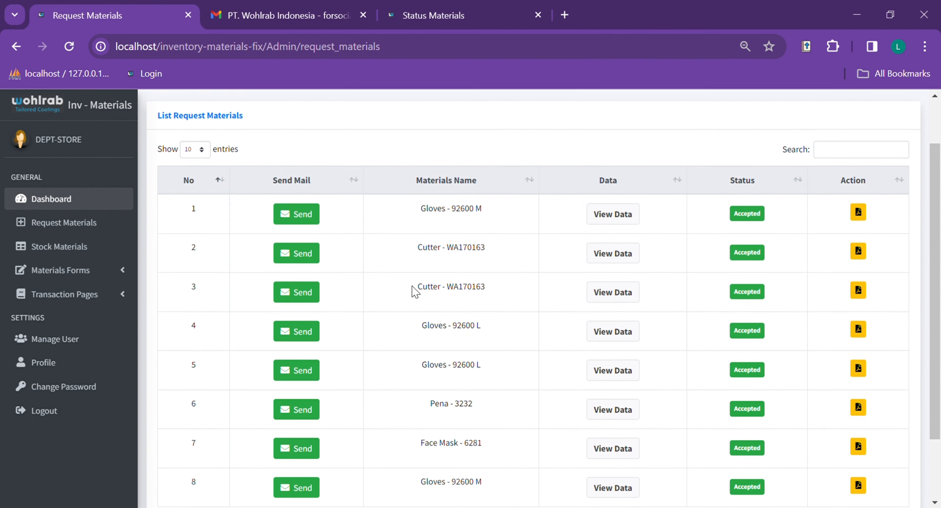
scroll(417, 292, down, 2)
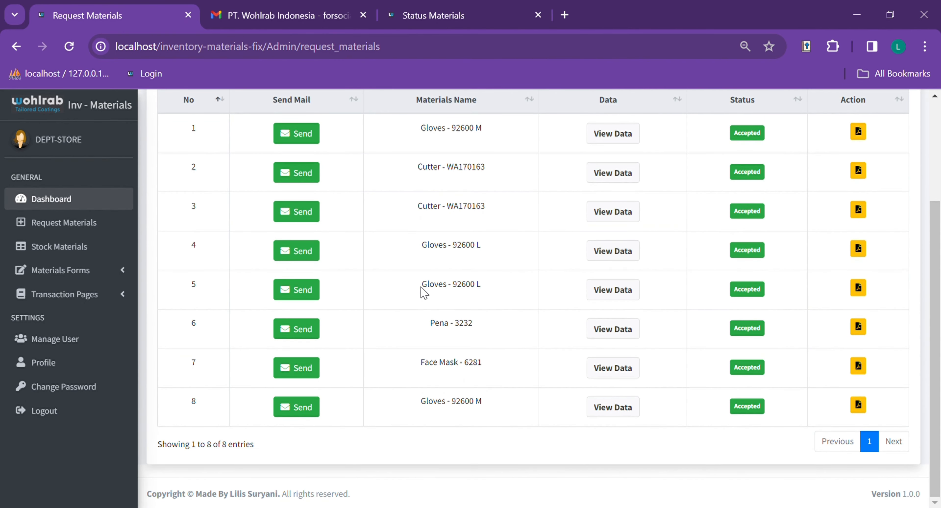
scroll(424, 292, up, 4)
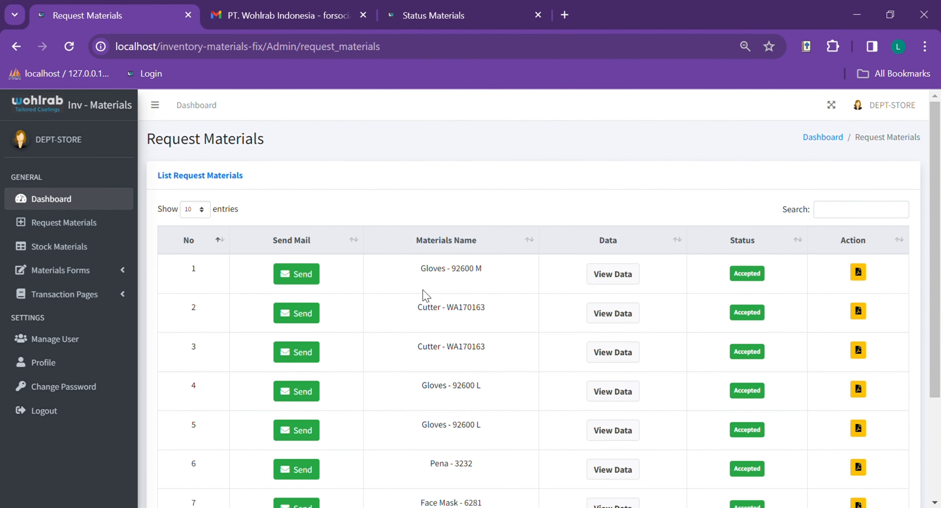
scroll(423, 295, down, 4)
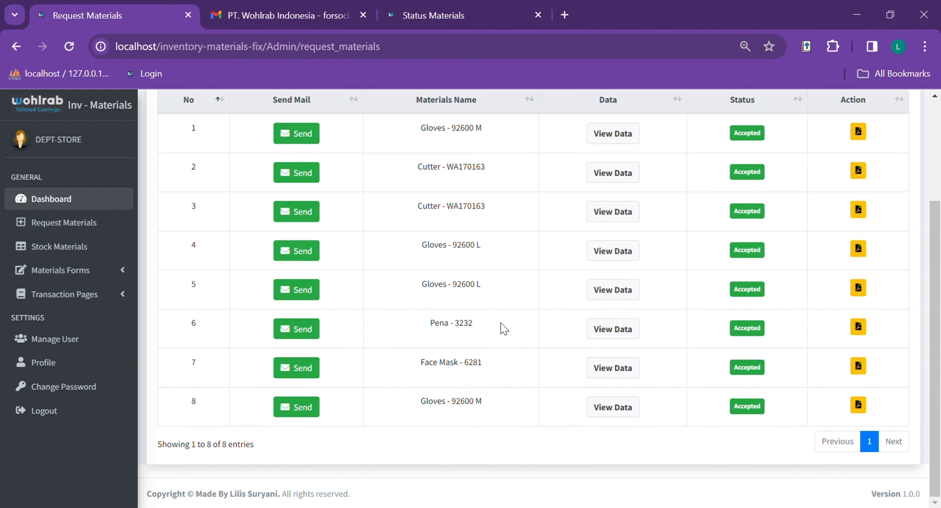
scroll(493, 323, up, 4)
scroll(560, 346, down, 4)
scroll(452, 206, up, 3)
scroll(402, 274, down, 3)
- View the Gloves - 92600 M request details (10 Box, urgent), then close them
click(616, 411)
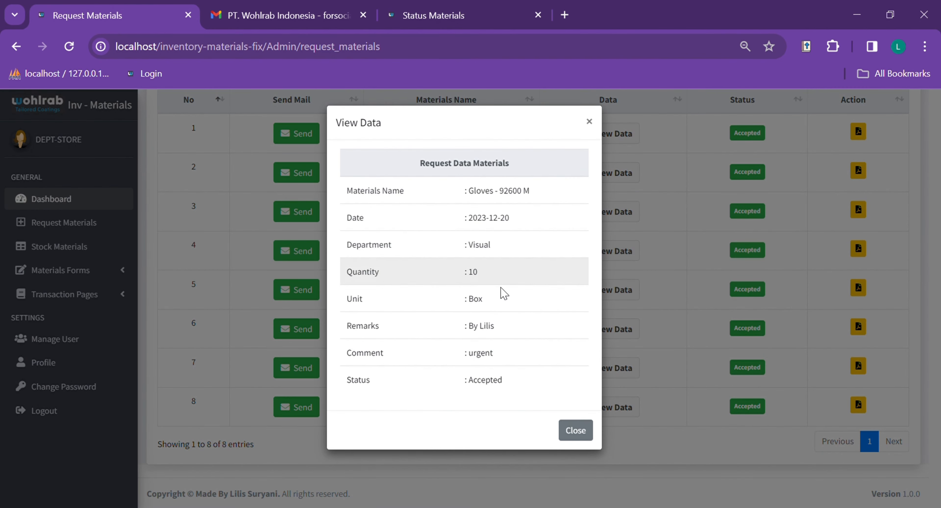
click(590, 123)
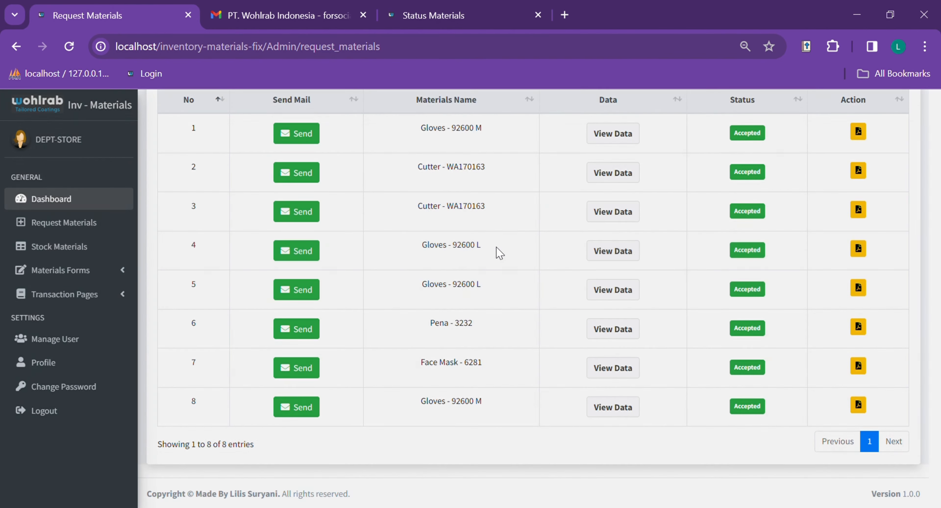
scroll(693, 395, up, 2)
scroll(659, 384, down, 2)
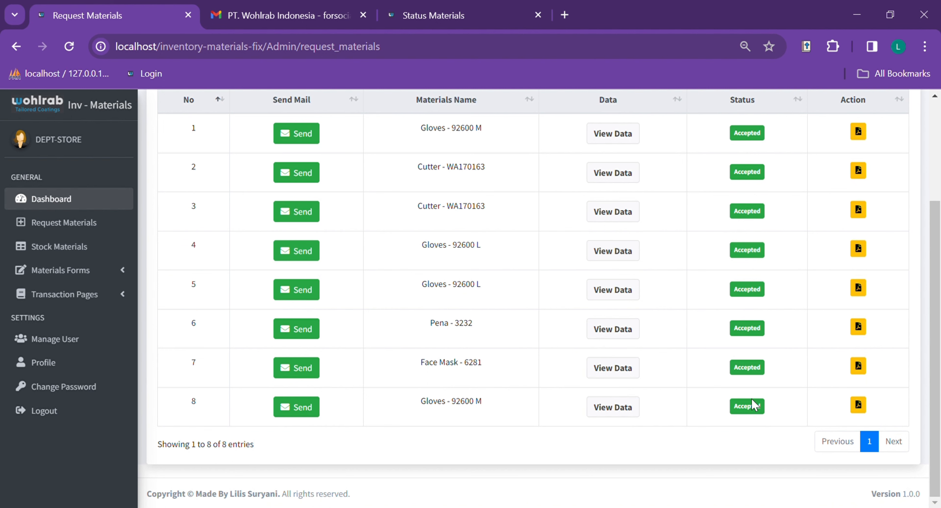
scroll(478, 330, up, 3)
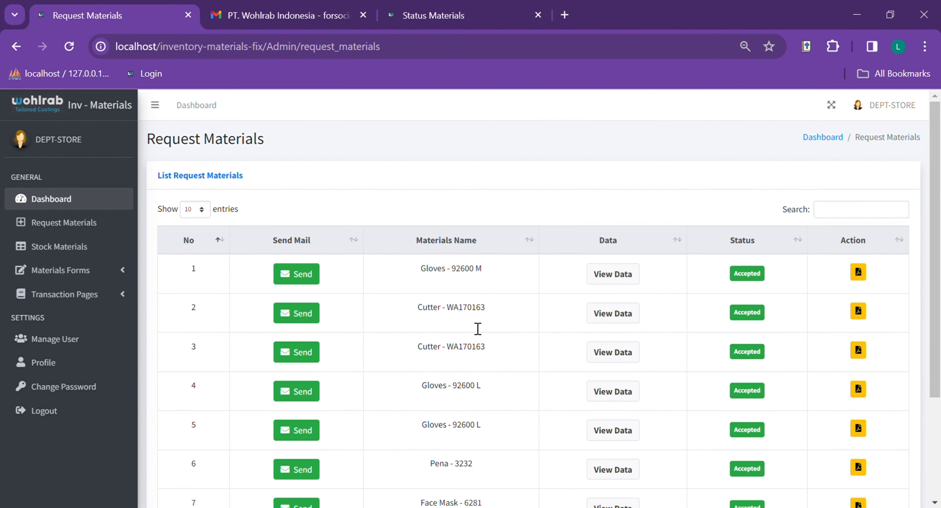
scroll(926, 361, down, 3)
- Preview the Gloves - 92600 M request as a PDF printout, then close the preview
click(859, 405)
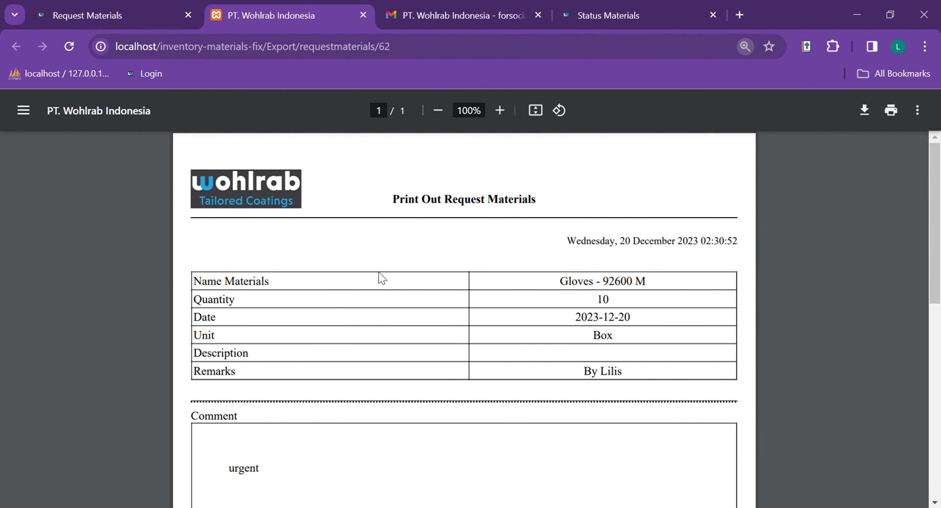
scroll(368, 183, down, 7)
scroll(369, 189, up, 7)
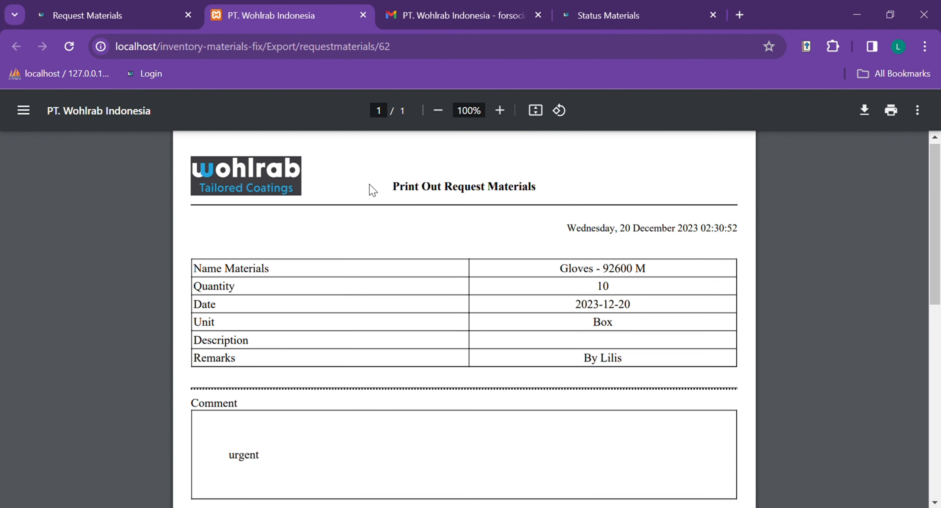
click(363, 14)
- Filter the request list for 'Glo', clear the filter, and go to Stock Materials
scroll(729, 300, up, 4)
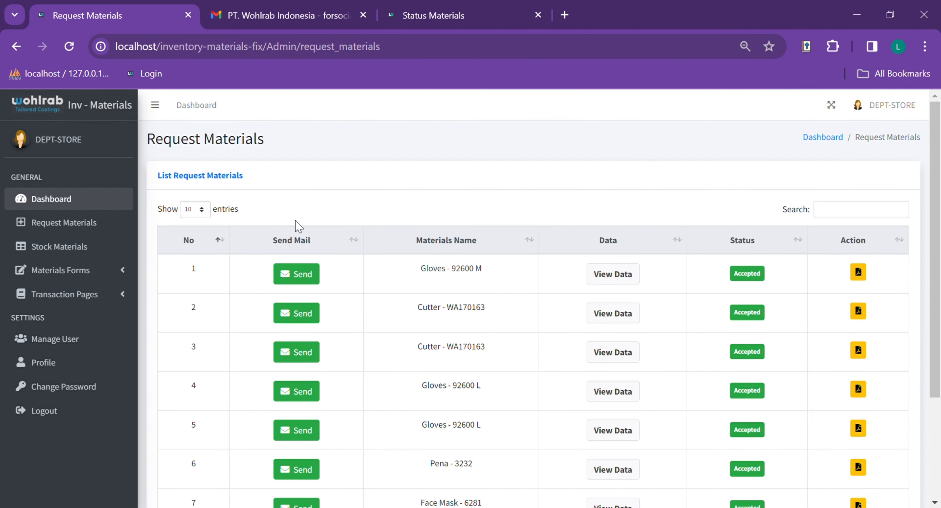
click(839, 214)
text(Gloves)
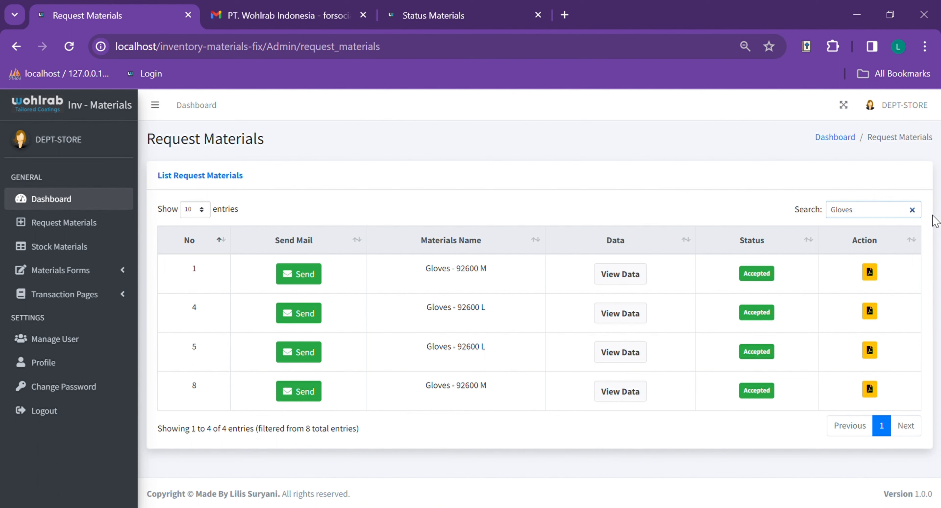
click(912, 210)
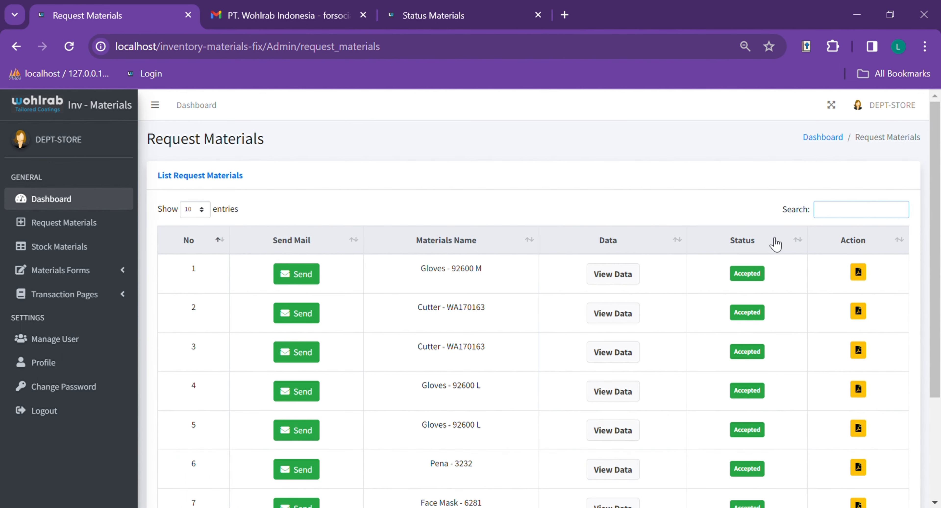
click(65, 255)
- Scroll through the 11 stock entries, reviewing the Mouse and Cable low-stock warnings
scroll(567, 322, down, 2)
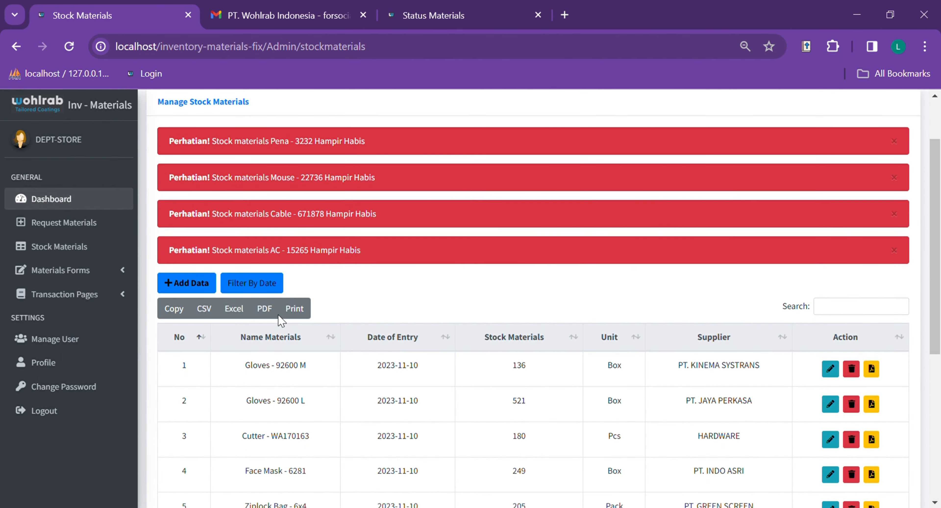
scroll(566, 308, down, 6)
scroll(550, 313, up, 2)
scroll(550, 313, up, 2)
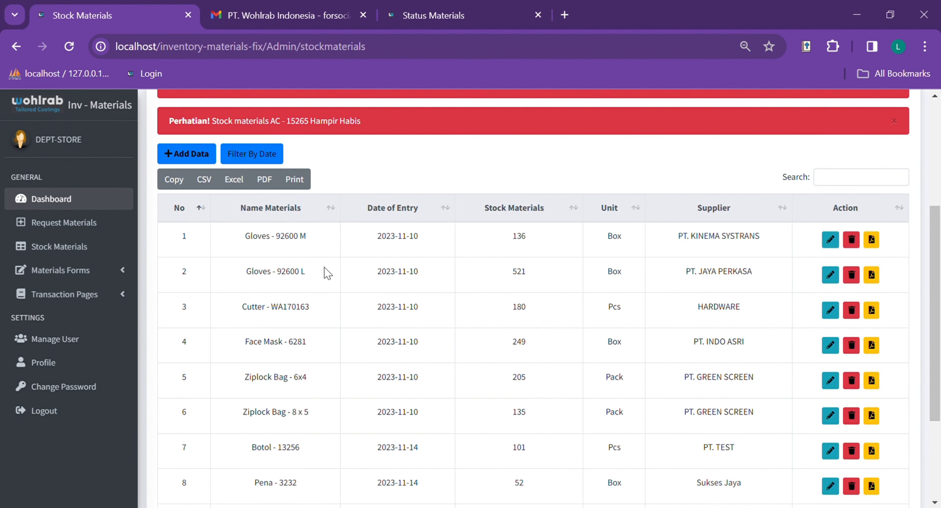
scroll(327, 273, down, 2)
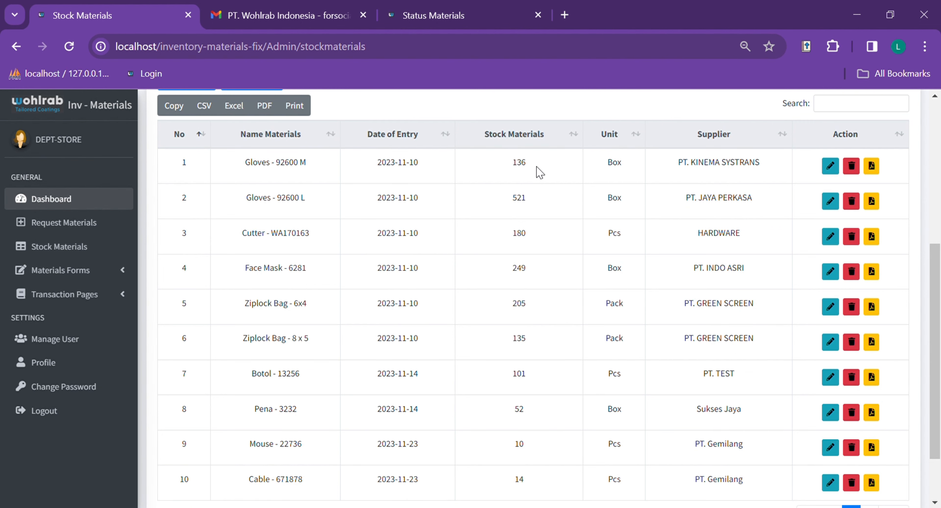
scroll(548, 212, down, 2)
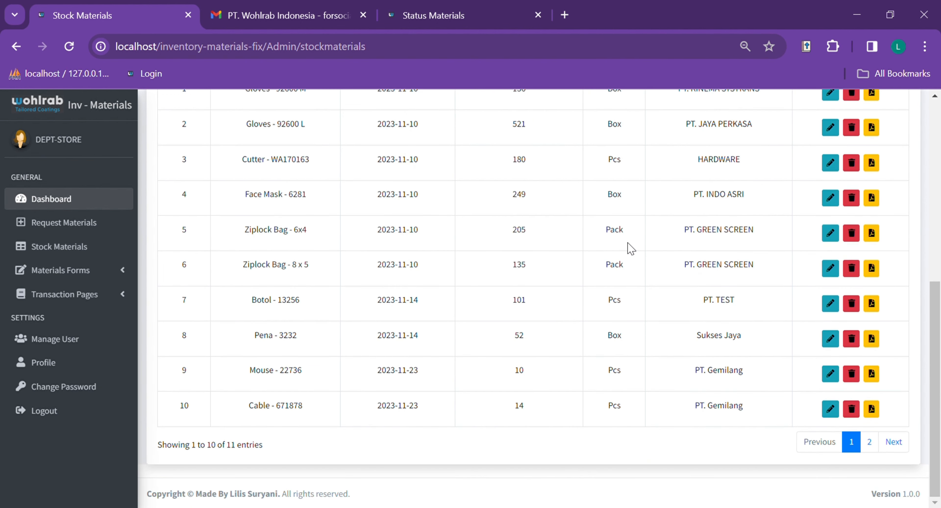
scroll(675, 259, up, 6)
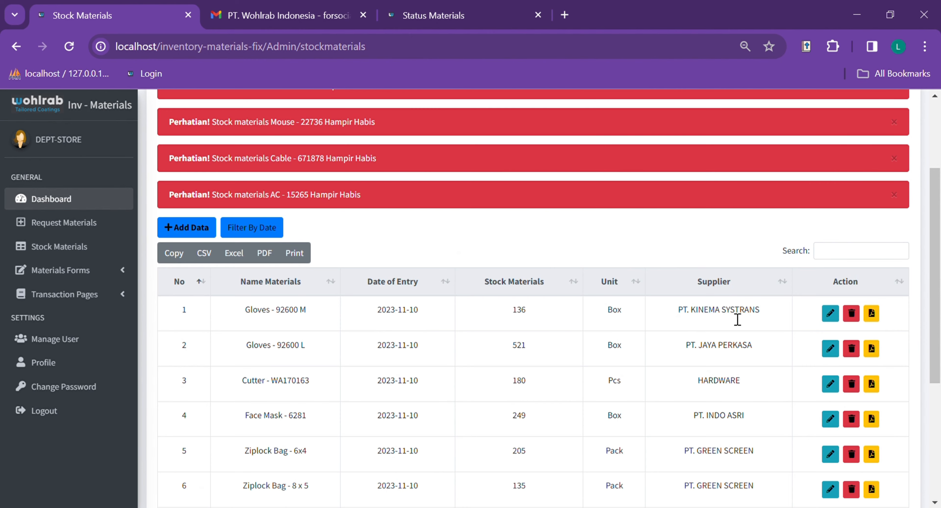
scroll(737, 319, down, 5)
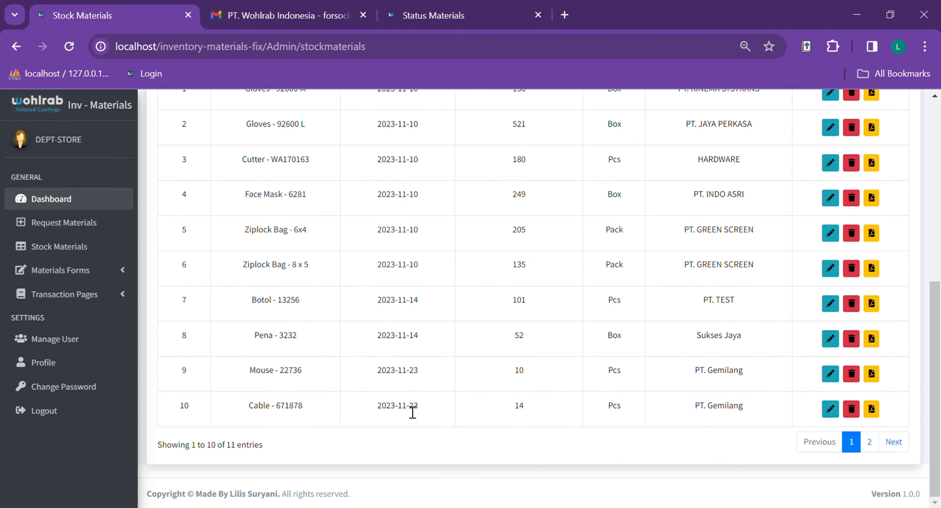
scroll(411, 400, up, 4)
scroll(571, 331, down, 5)
scroll(653, 309, up, 6)
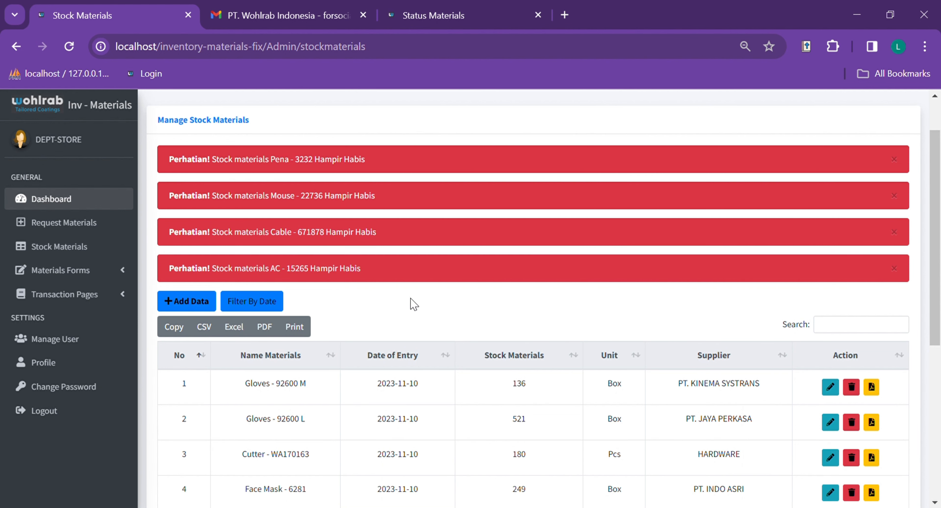
- Start a new stock entry and enter the name Handphone-341546
click(206, 306)
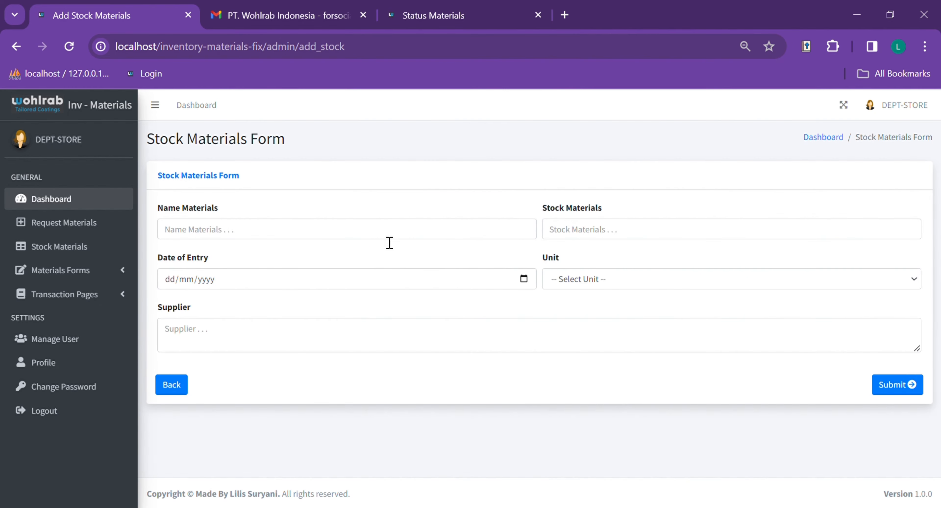
click(318, 237)
click(305, 141)
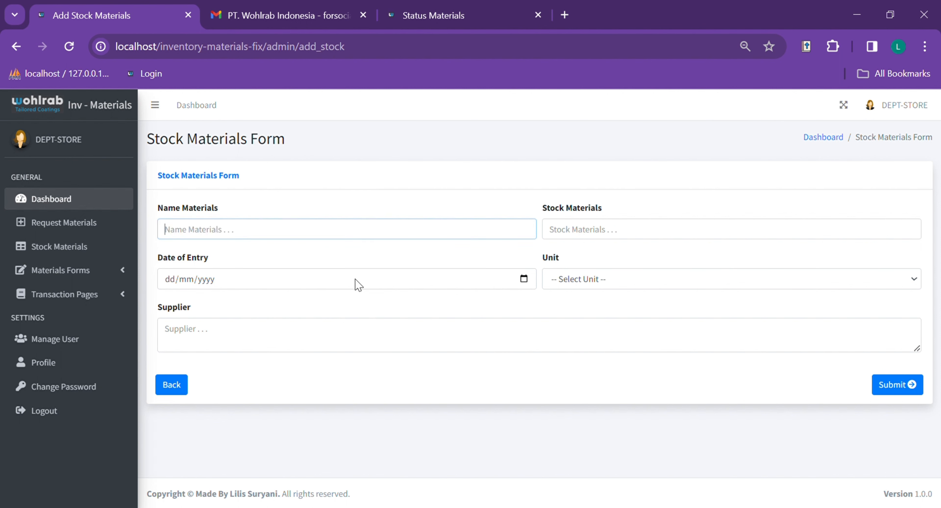
click(372, 178)
click(347, 234)
text(Handphone-341546)
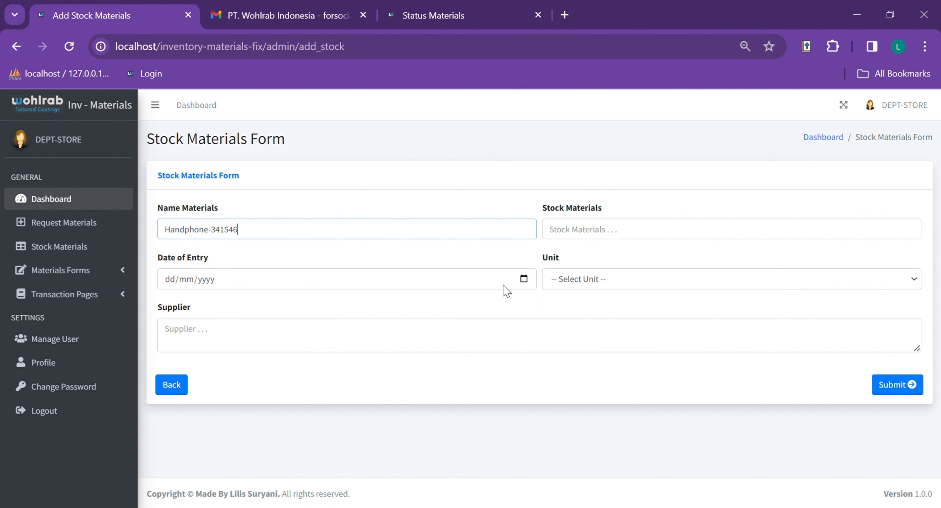
- Set the date of entry to 20/12/2023, dismissing the past-date alert
click(520, 283)
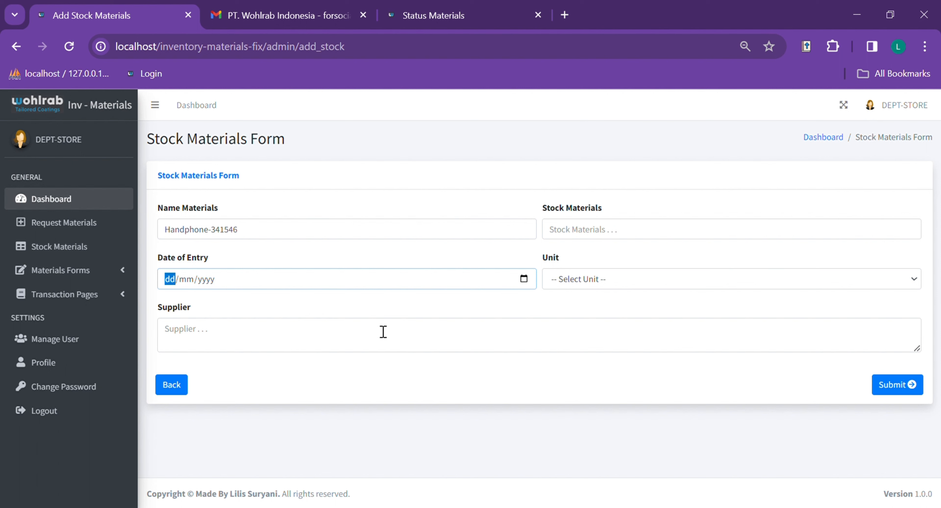
click(203, 380)
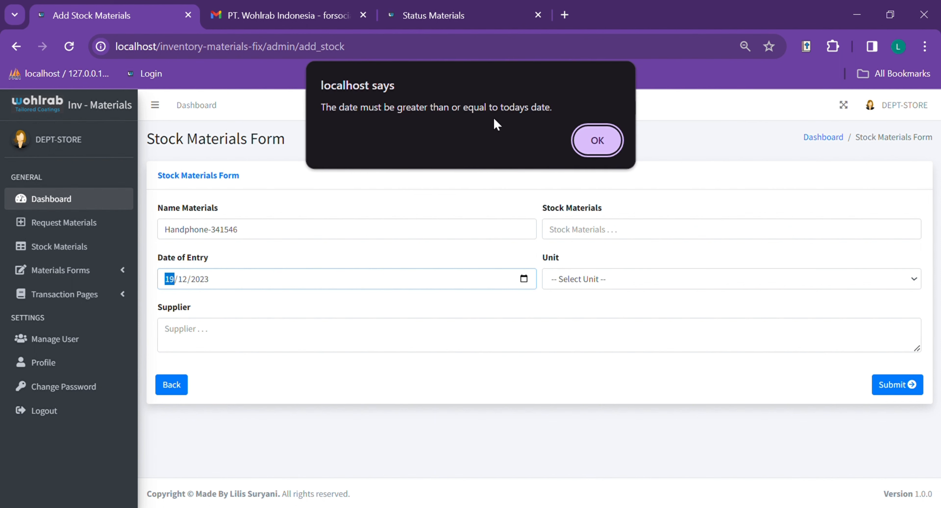
click(603, 141)
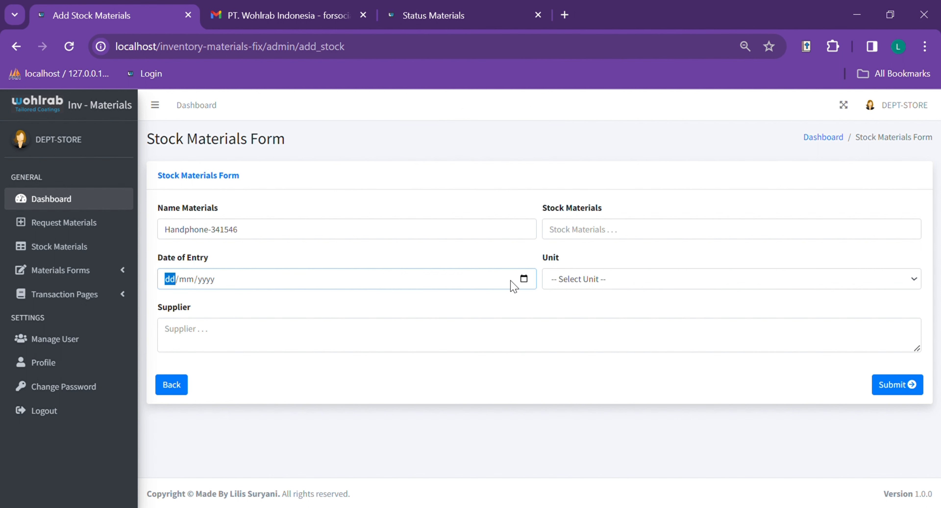
click(249, 427)
- Enter supplier PT. Kinema Systrans, stock 200 and unit Pcs, then submit
click(411, 335)
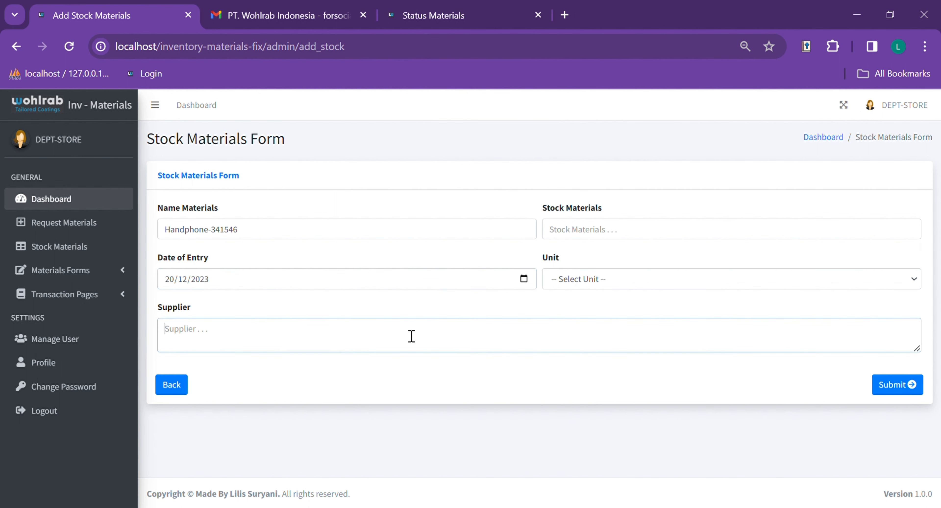
text(PT)
text(200)
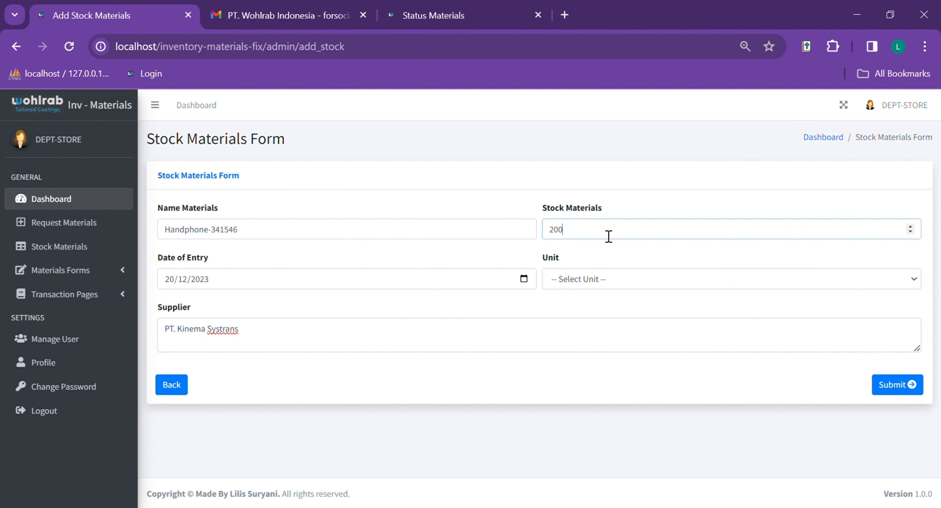
click(611, 277)
click(583, 311)
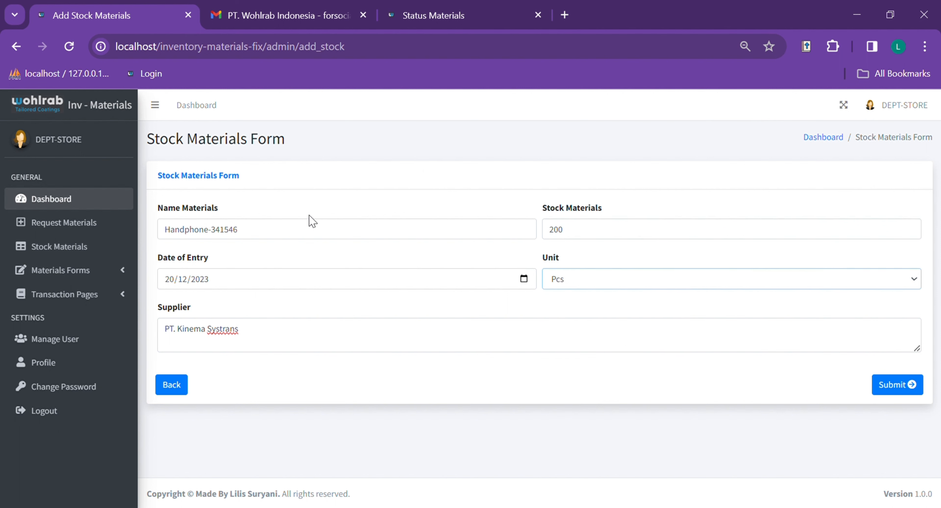
click(898, 384)
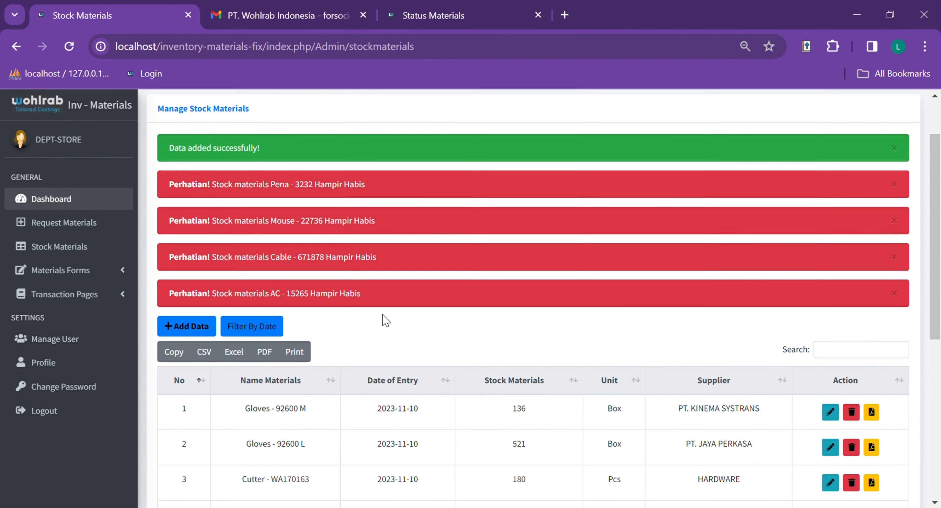
- Show page 2 of the stock list and highlight the new Handphone-341546 row 12
scroll(429, 294, down, 10)
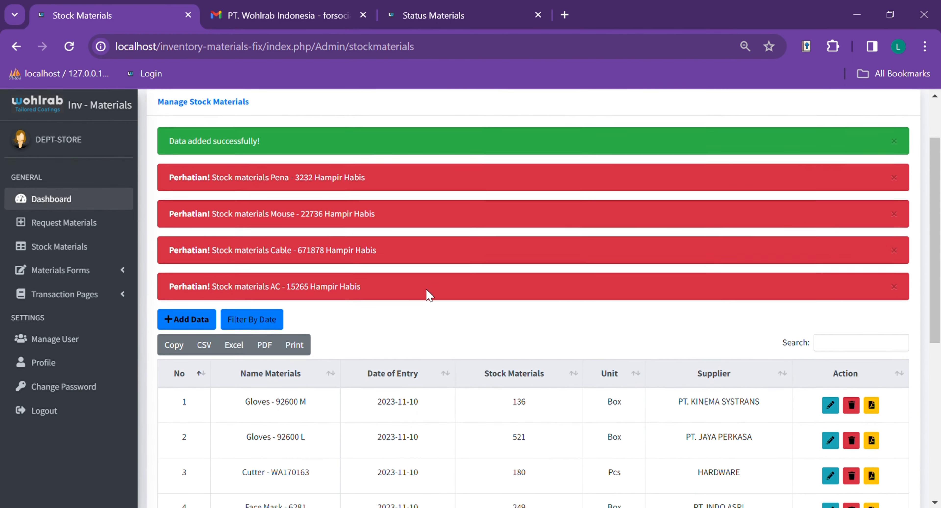
click(869, 442)
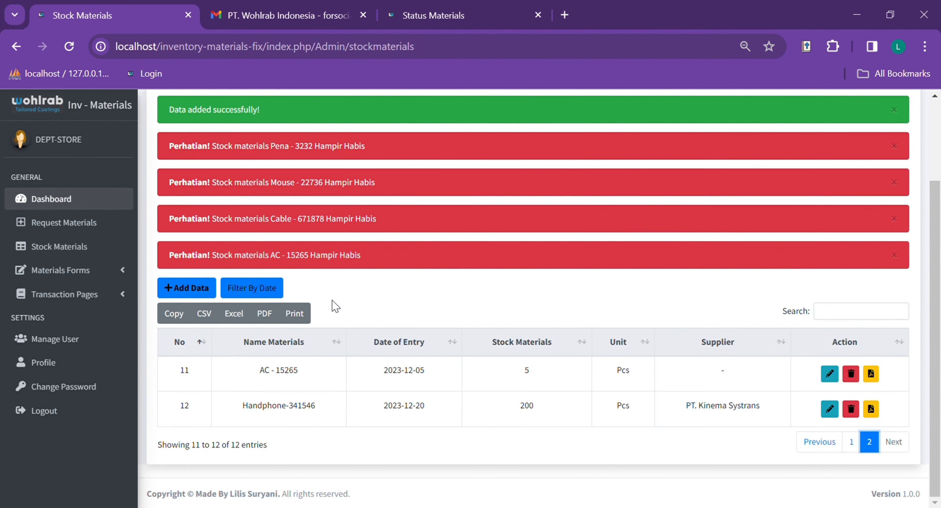
drag(241, 412, 863, 423)
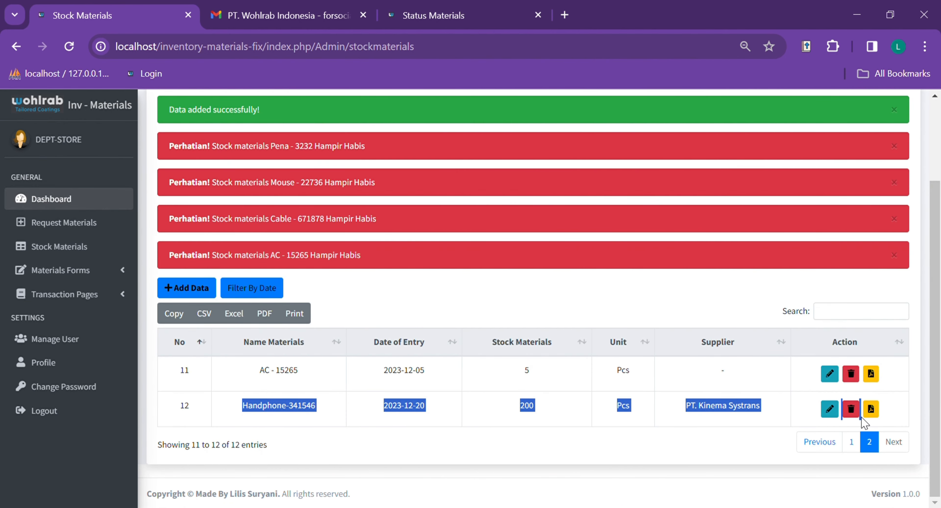
click(583, 419)
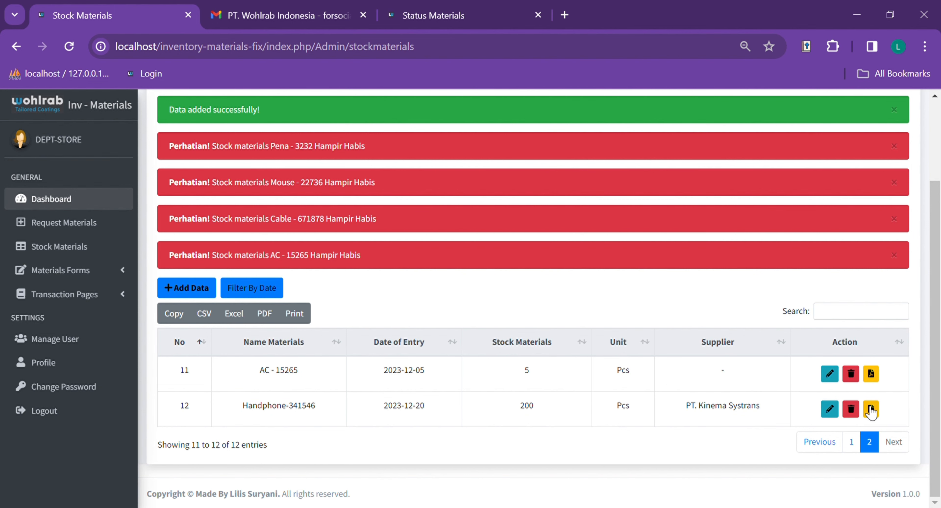
- Edit Handphone-341546 and change its stock from 200 to 100
click(834, 413)
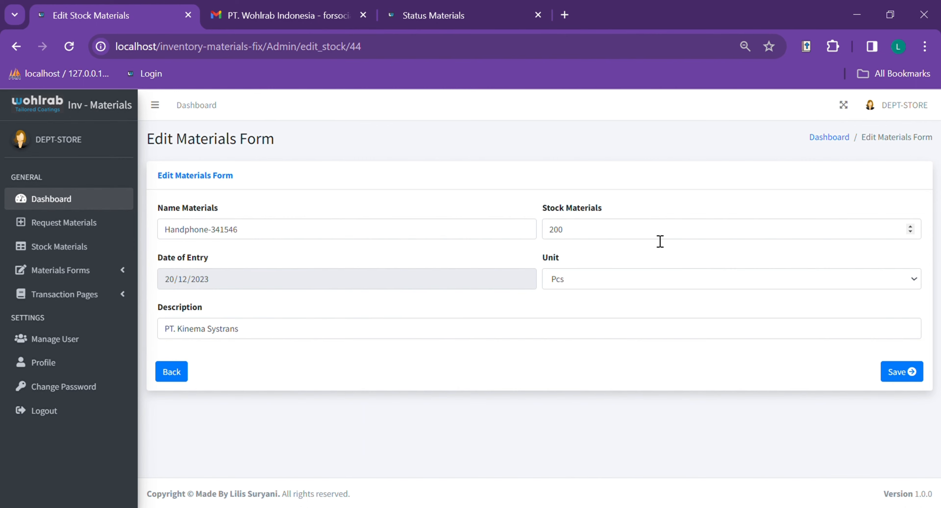
click(639, 240)
key(ctrl+a)
text(10)
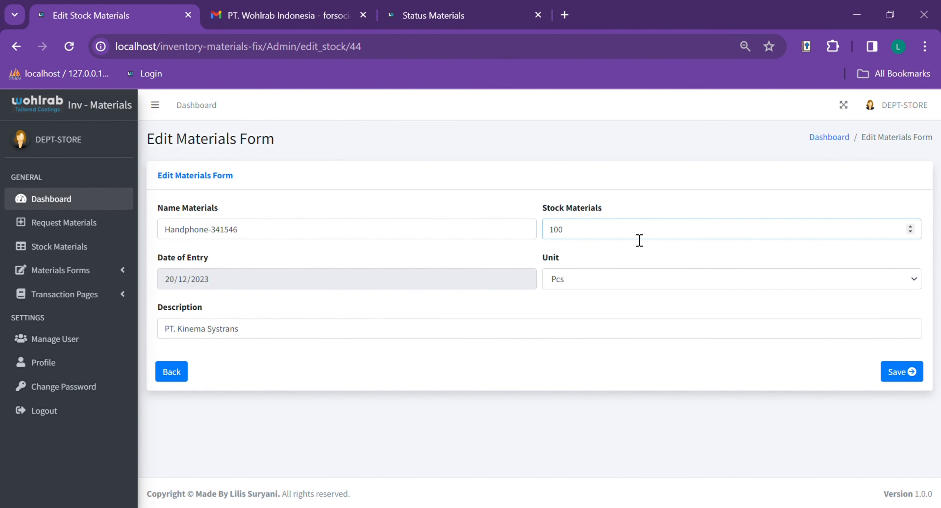
text(0)
click(895, 371)
- Check page 2 of the stock list, where Handphone-341546 shows 100 Pcs with a low-stock warning
scroll(561, 369, down, 1)
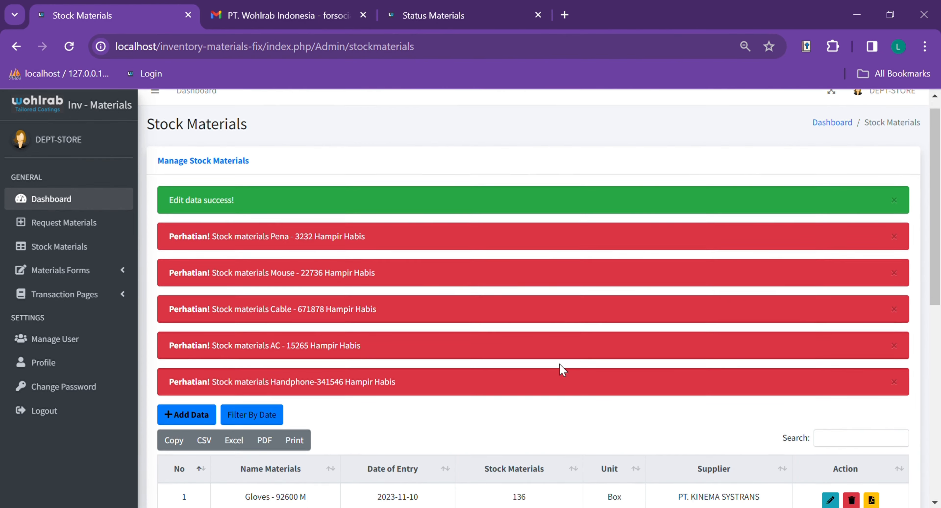
scroll(561, 369, up, 1)
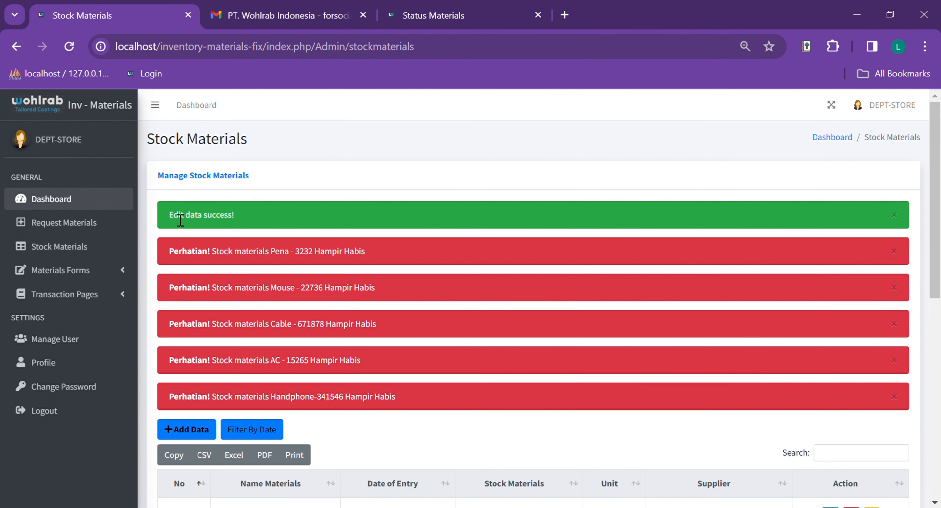
scroll(642, 356, down, 8)
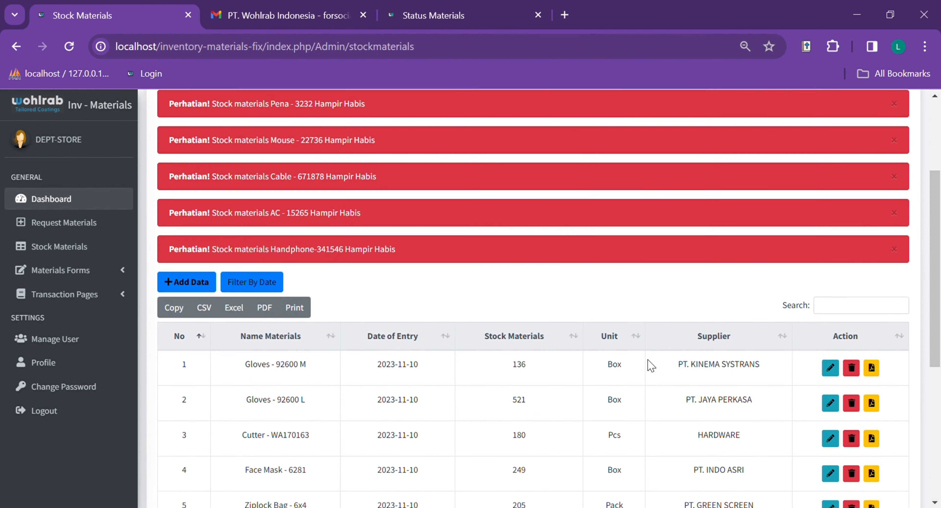
scroll(505, 363, up, 8)
scroll(557, 435, down, 4)
scroll(556, 290, up, 4)
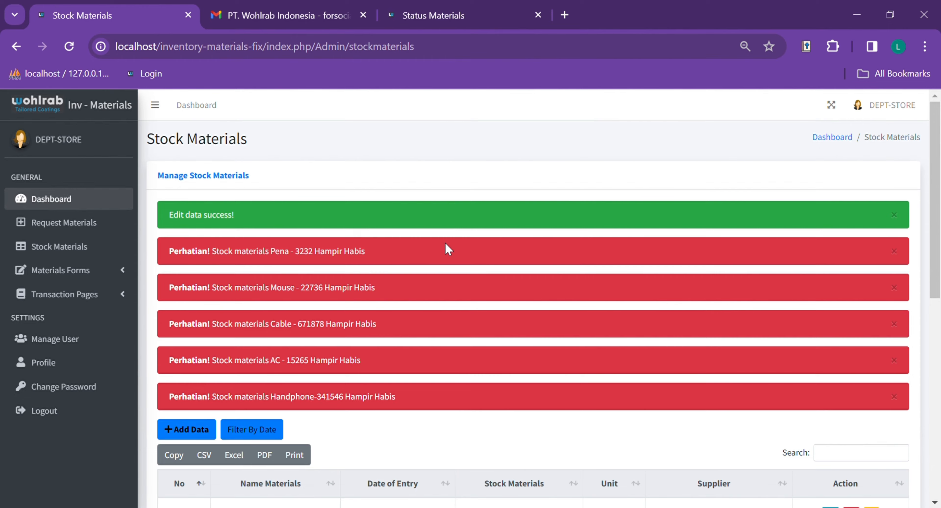
scroll(542, 319, down, 8)
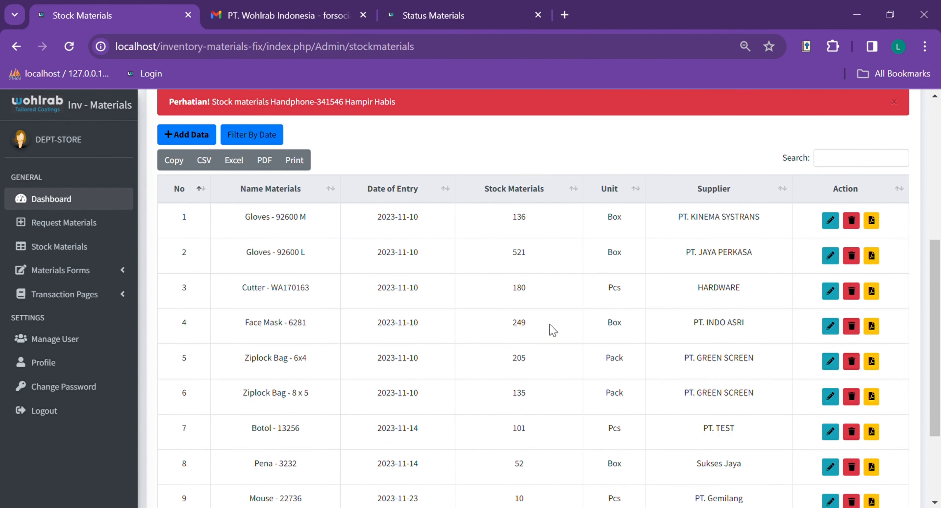
scroll(551, 328, down, 4)
scroll(564, 299, up, 10)
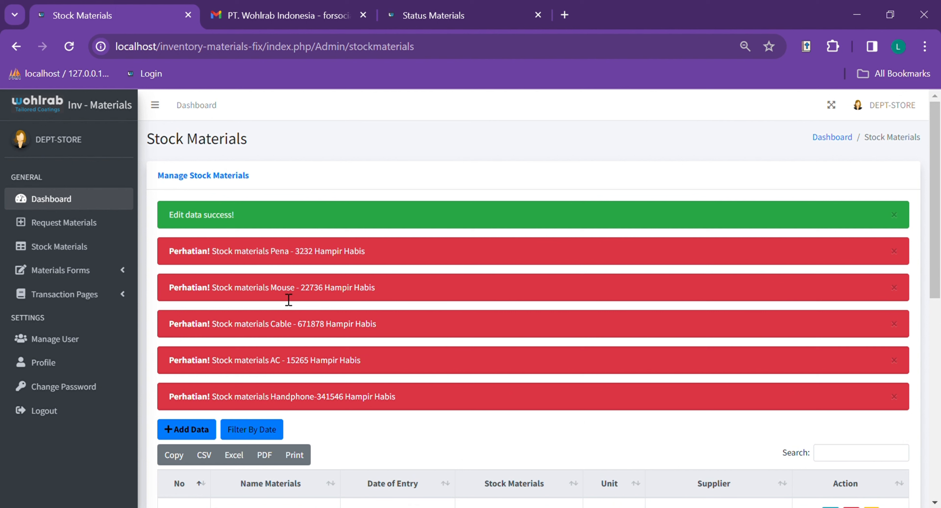
scroll(403, 346, down, 10)
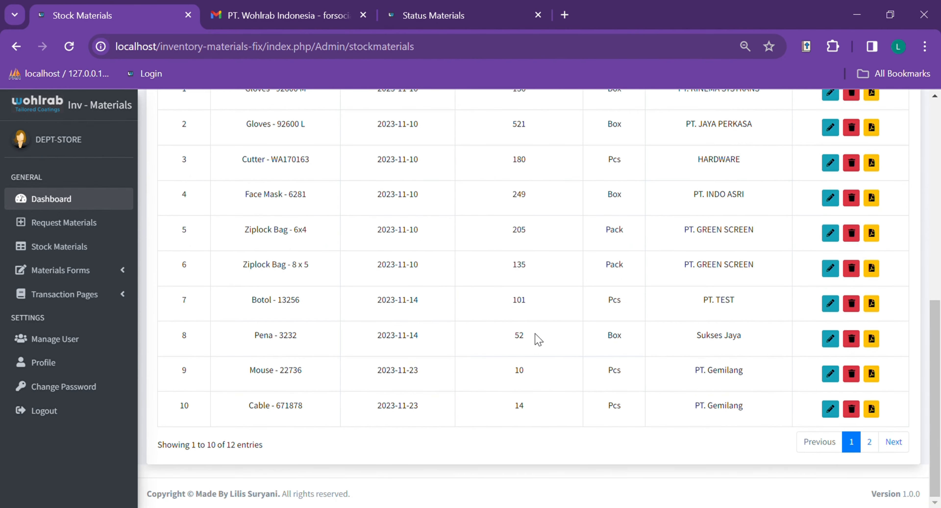
scroll(420, 334, up, 8)
scroll(423, 321, up, 4)
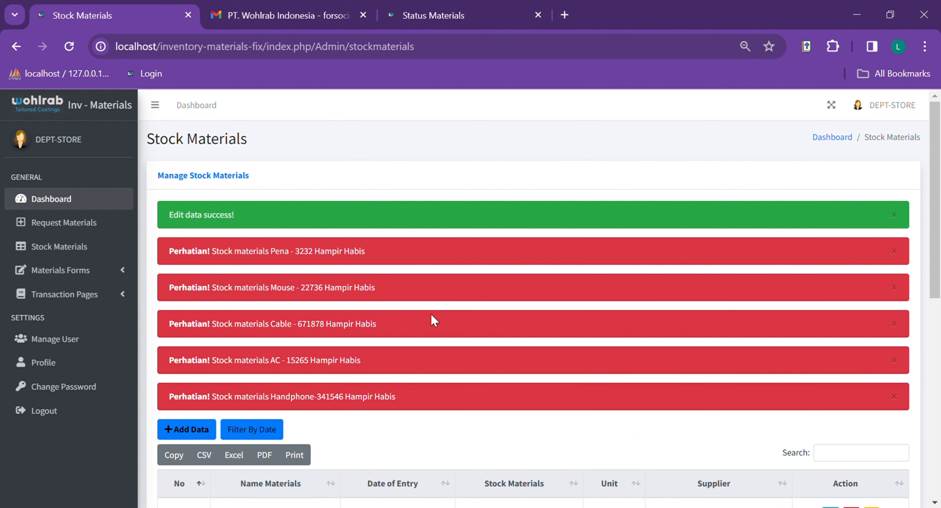
scroll(435, 322, down, 12)
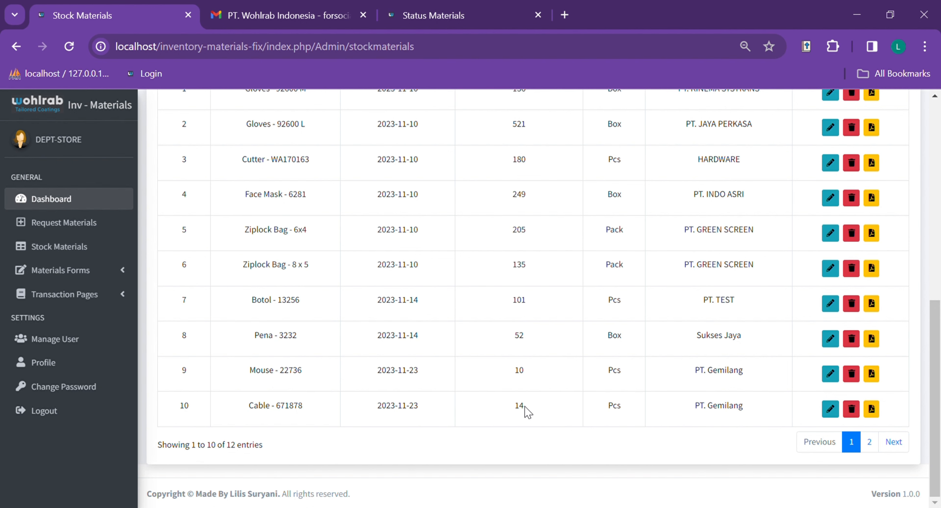
click(869, 442)
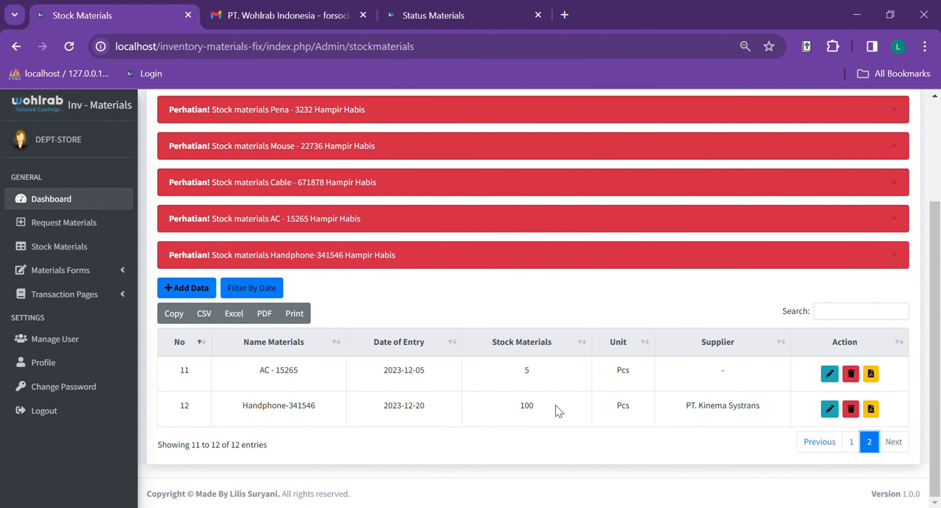
scroll(392, 386, up, 3)
scroll(392, 386, down, 3)
scroll(609, 394, up, 3)
scroll(328, 348, down, 3)
- Filter the stock list by date range 15/12/2023 to 20/12/2023
click(265, 288)
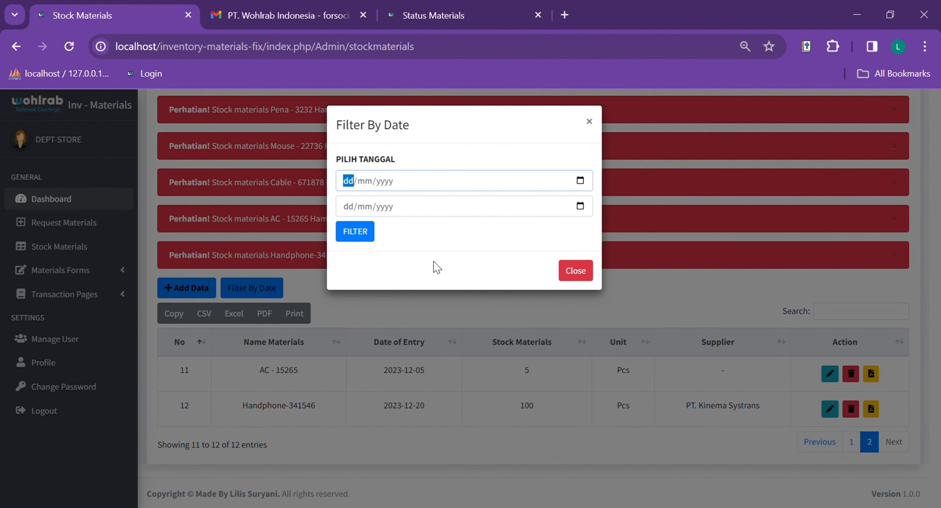
text(15122023)
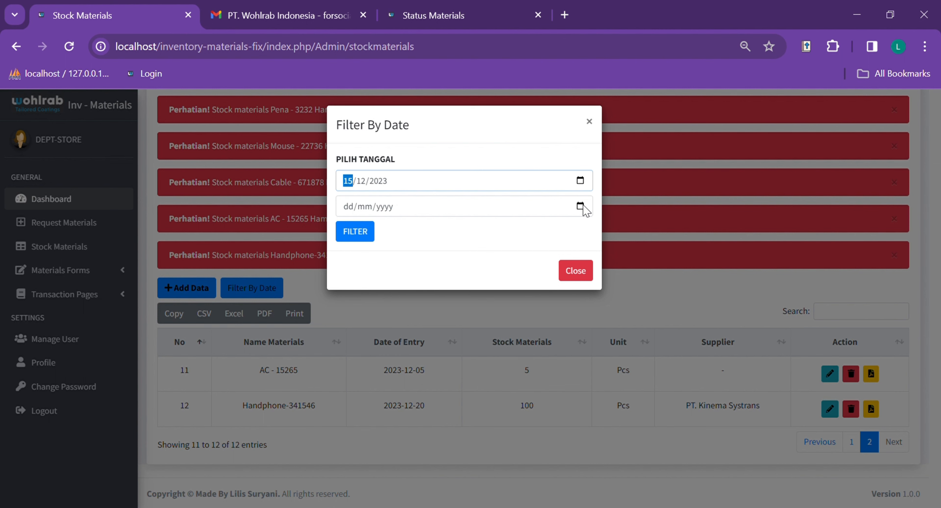
key(Tab)
text(20122023)
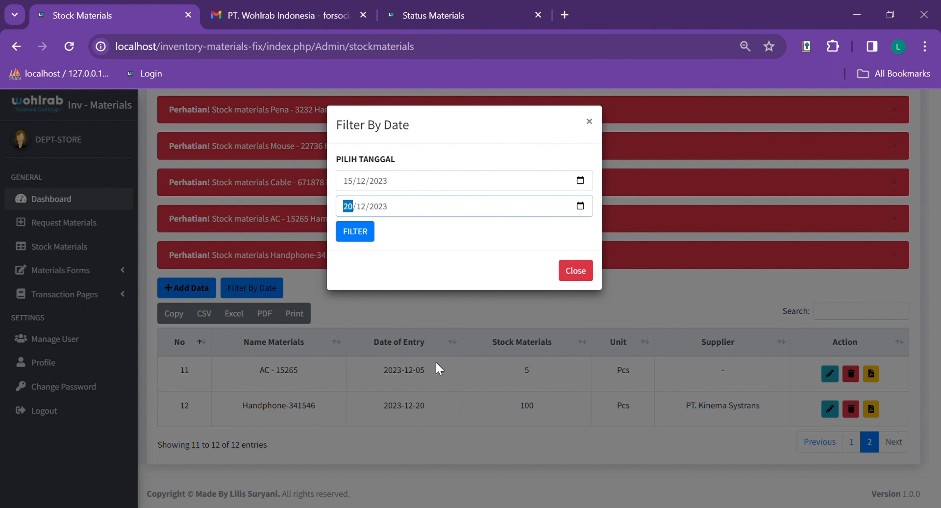
click(370, 239)
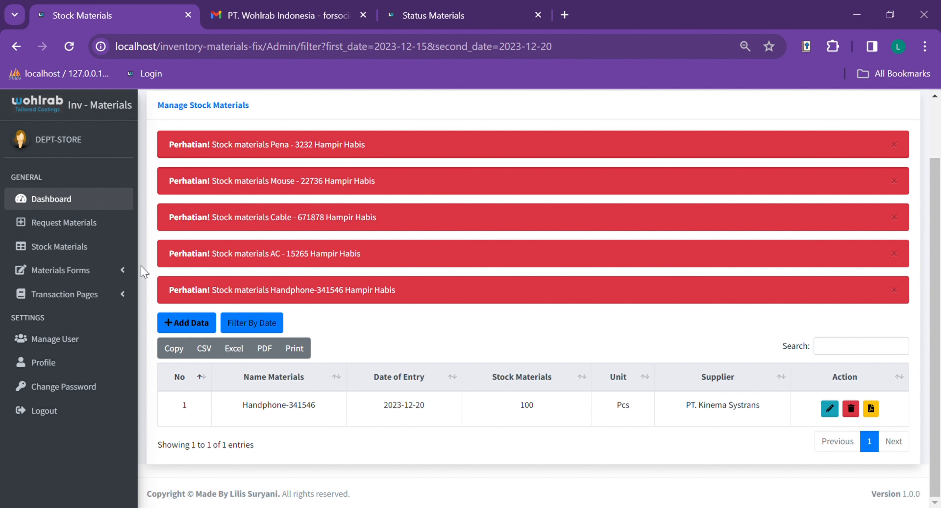
- Open Stock Material Forms, then switch to the Material Entry (Incoming Materials) Form
click(118, 270)
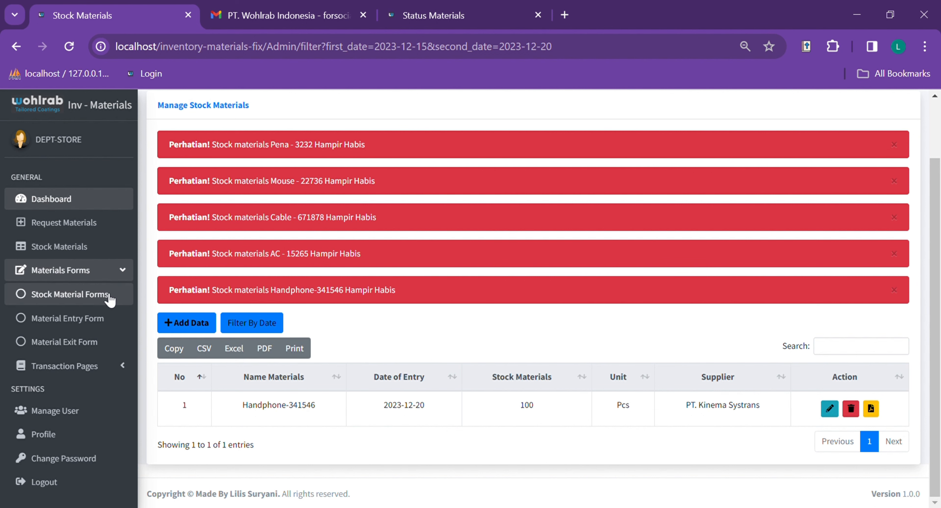
click(109, 296)
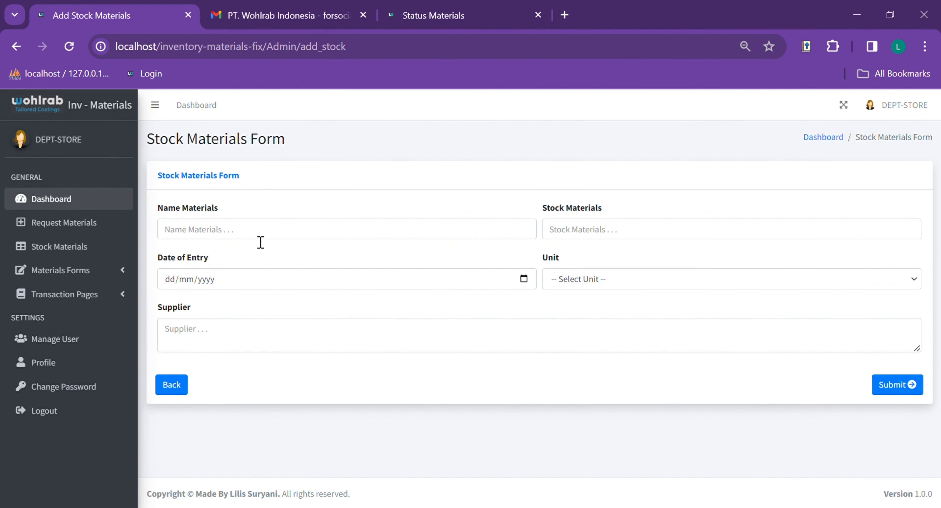
click(105, 273)
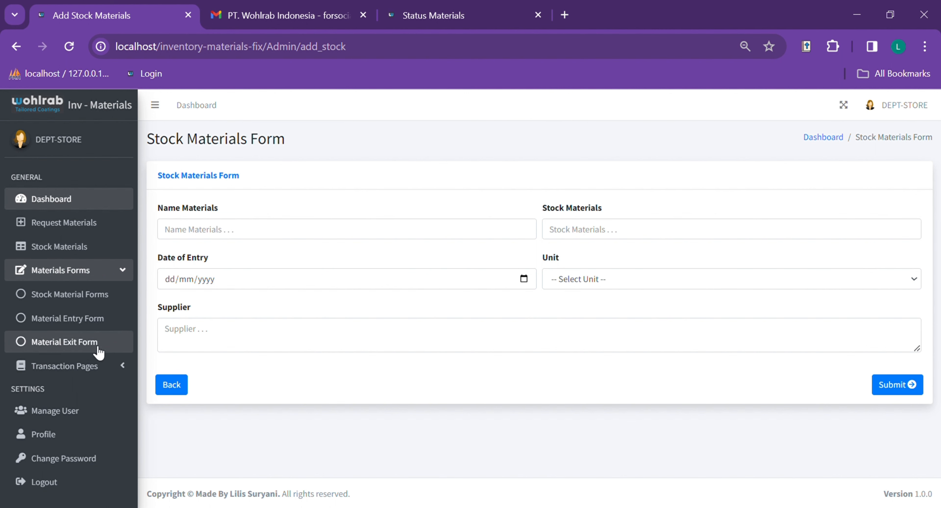
click(98, 322)
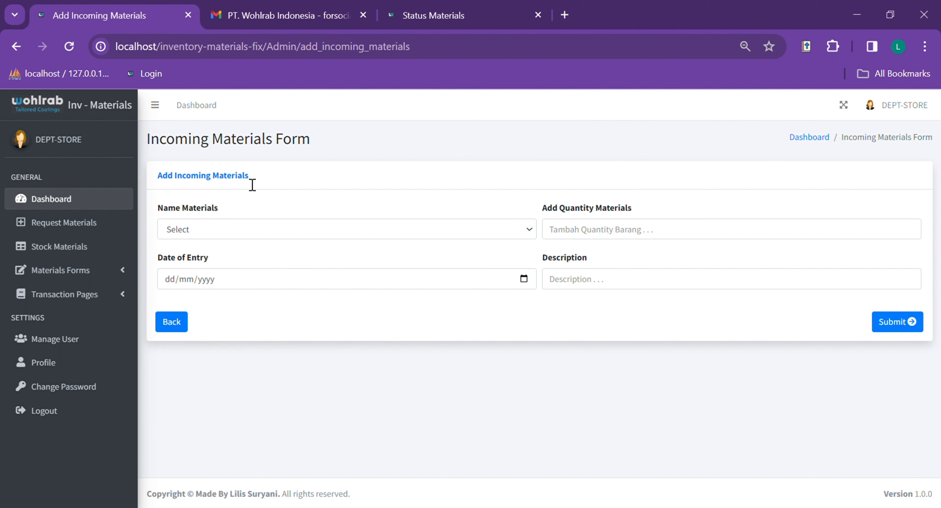
click(479, 233)
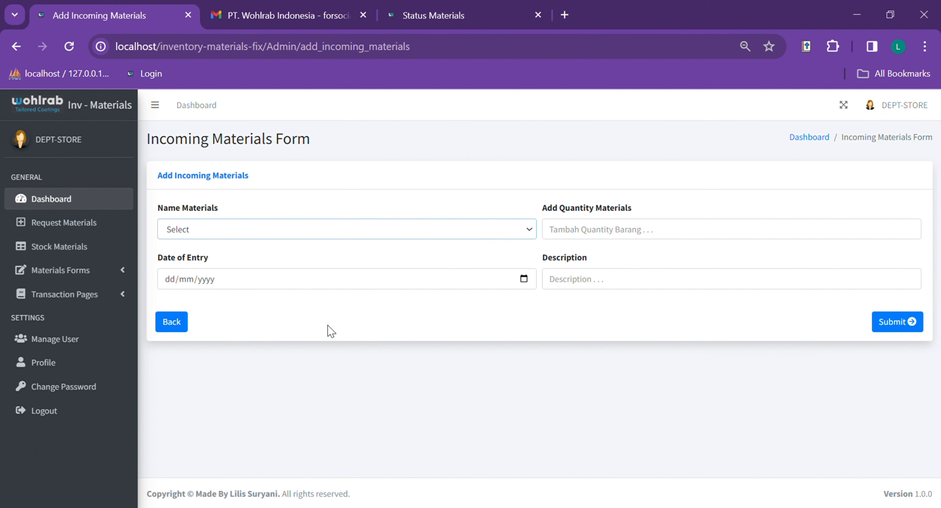
- Choose Handphone-341546, date 20/12/2023, quantity 50, description 'Barang Masuk', and submit
click(356, 185)
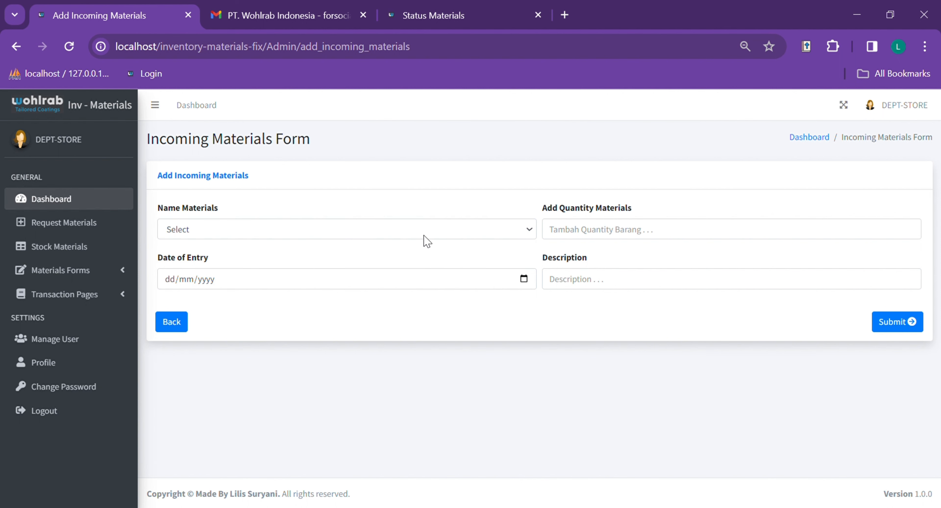
click(522, 233)
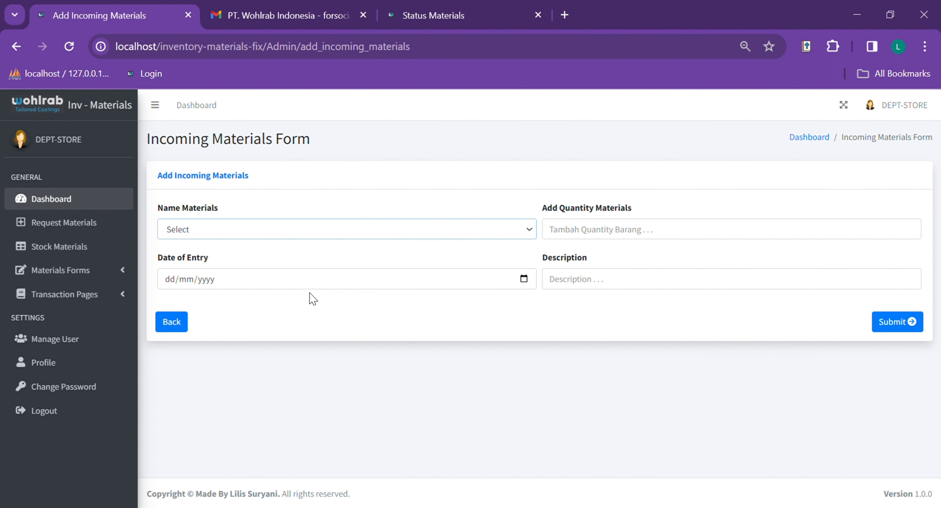
click(279, 392)
click(526, 284)
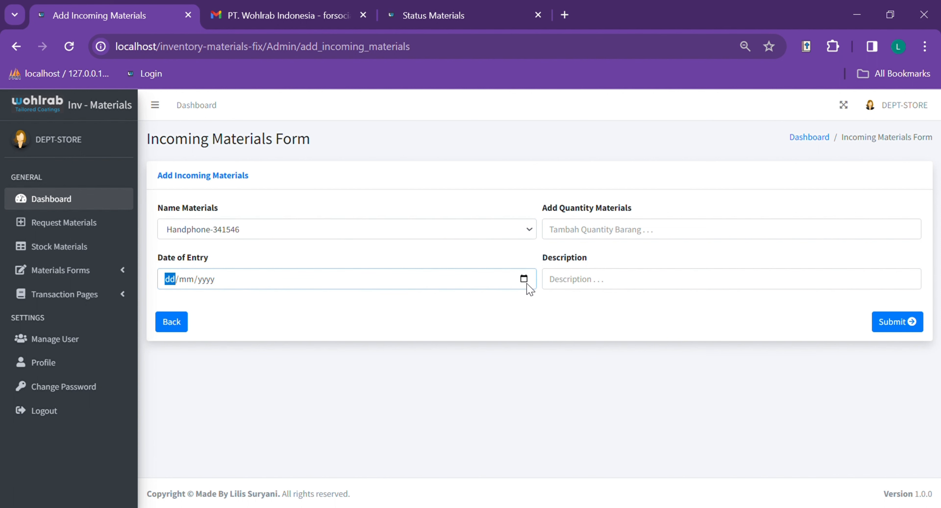
click(295, 419)
click(616, 235)
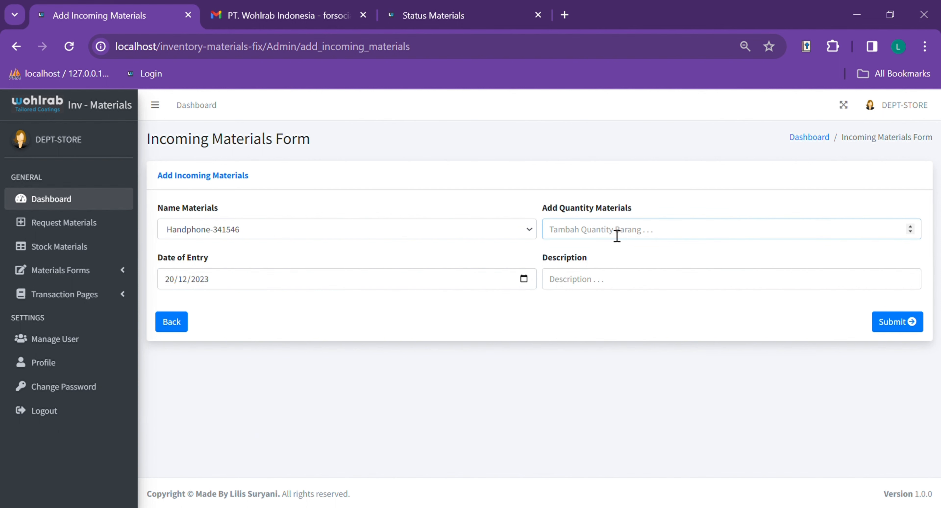
text(50)
click(608, 289)
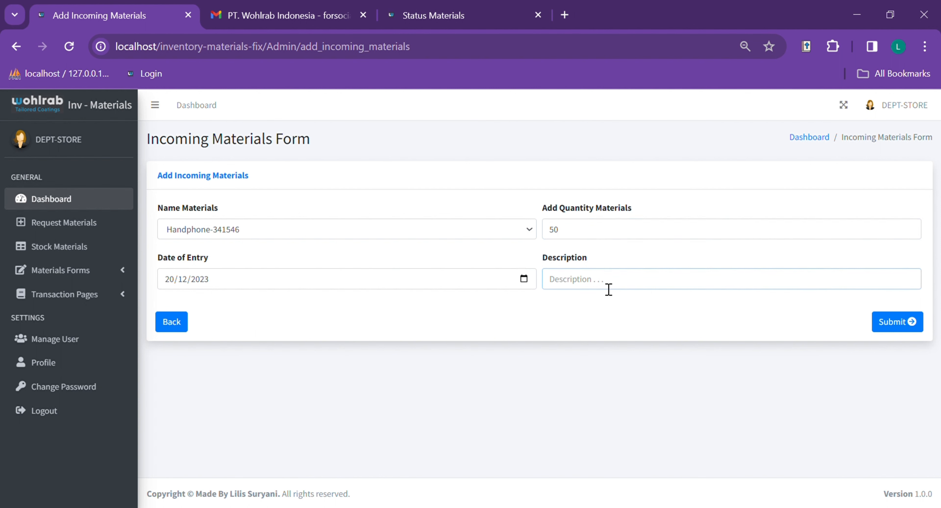
click(691, 319)
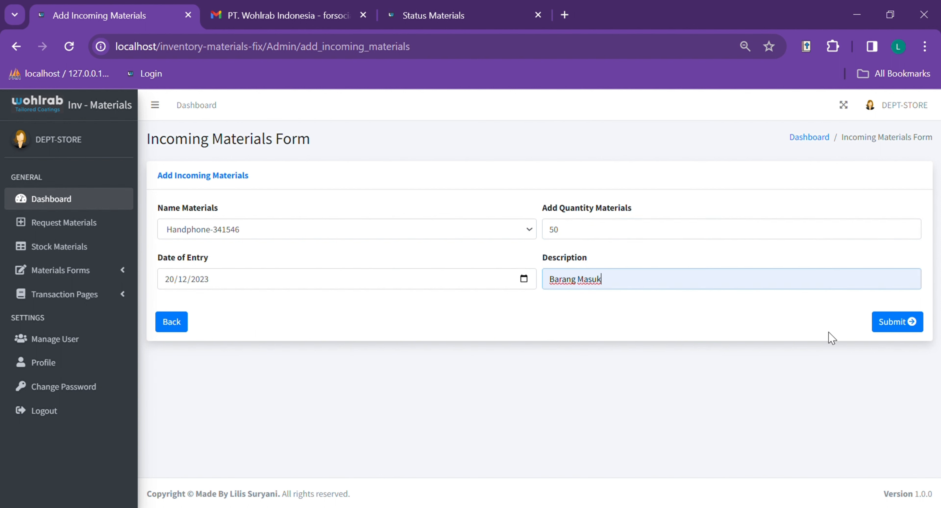
click(911, 322)
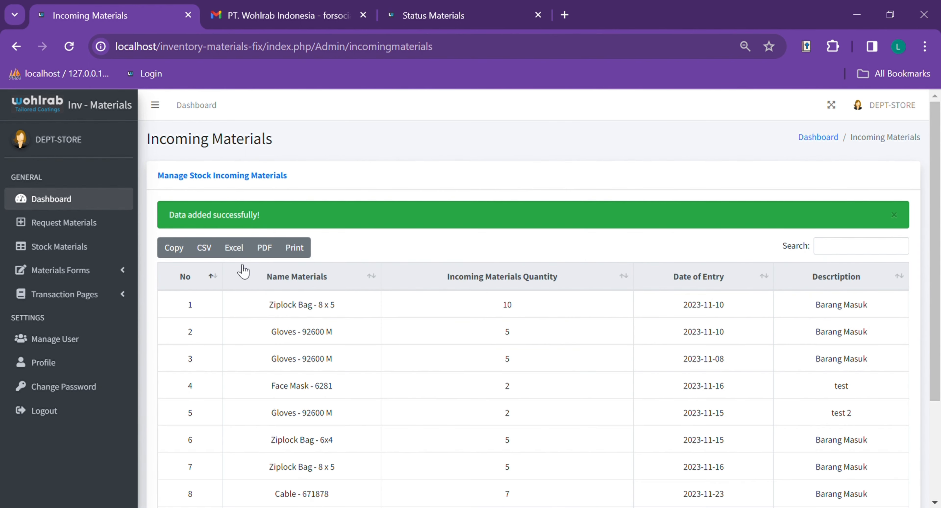
- On page 2 of Incoming Materials, highlight the new Handphone-341546 record of 50
scroll(456, 263, down, 2)
scroll(482, 301, down, 1)
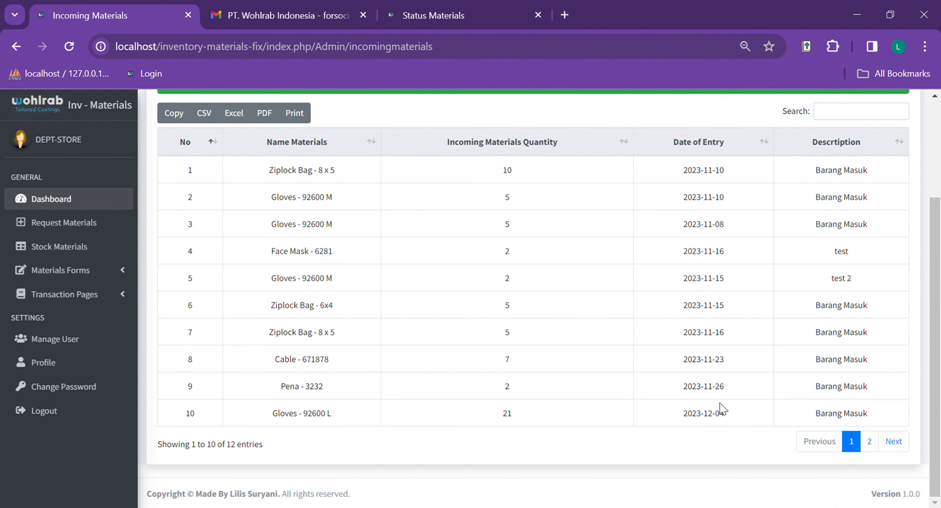
click(869, 441)
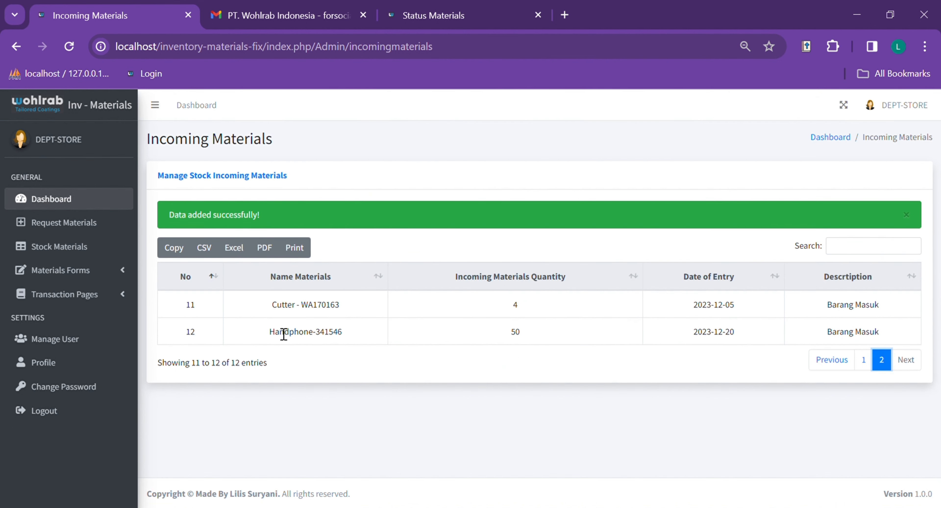
drag(271, 332, 899, 343)
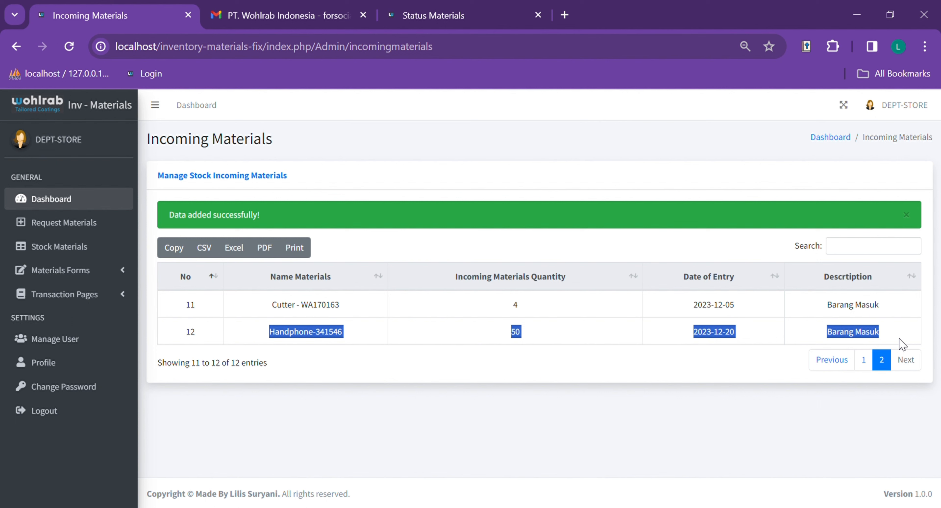
click(818, 339)
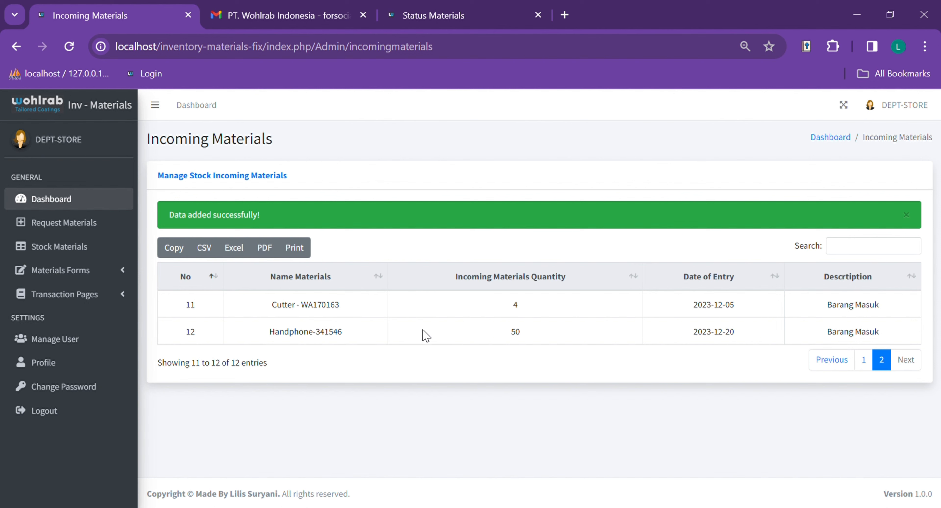
drag(510, 330, 523, 330)
click(439, 351)
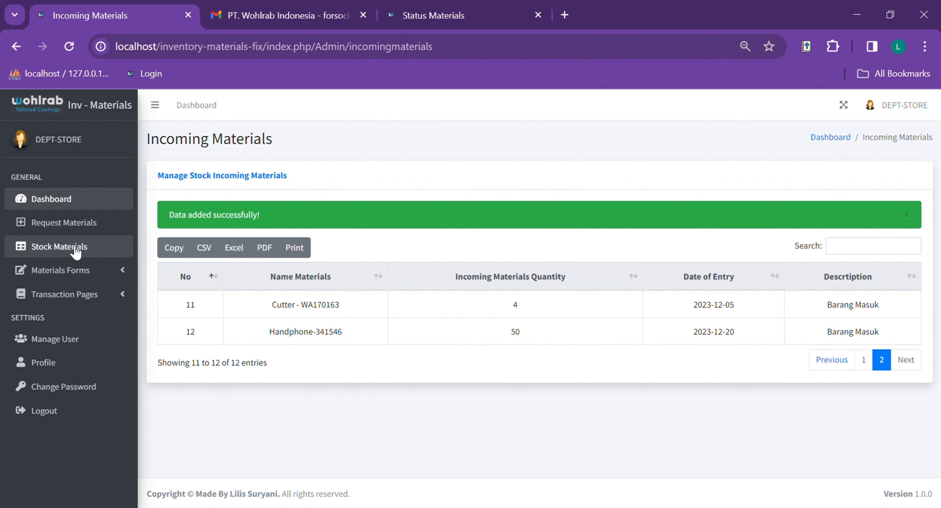
- Confirm Handphone-341546 totals 150 Pcs on stock page 2, then open the Materials Out Form
click(64, 246)
scroll(781, 431, down, 10)
click(869, 441)
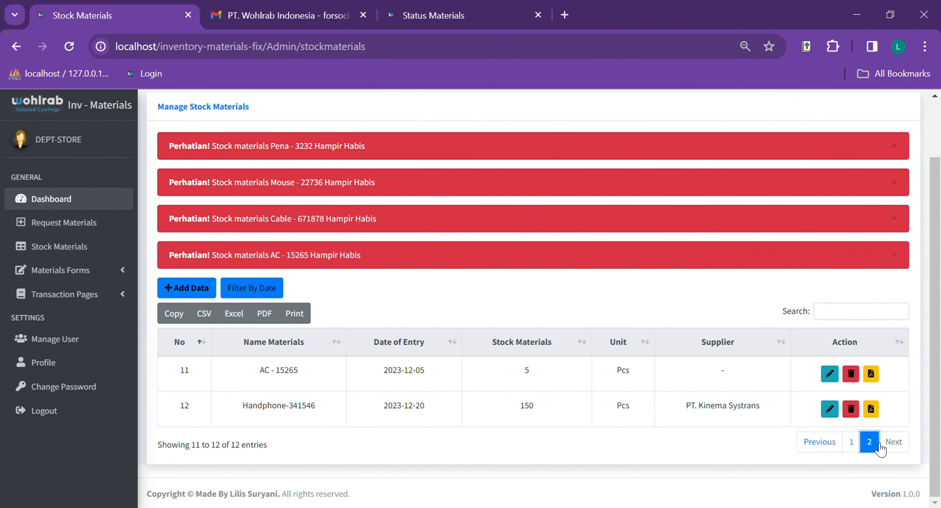
drag(243, 418, 567, 418)
click(562, 416)
scroll(713, 403, up, 2)
scroll(366, 370, down, 2)
click(127, 273)
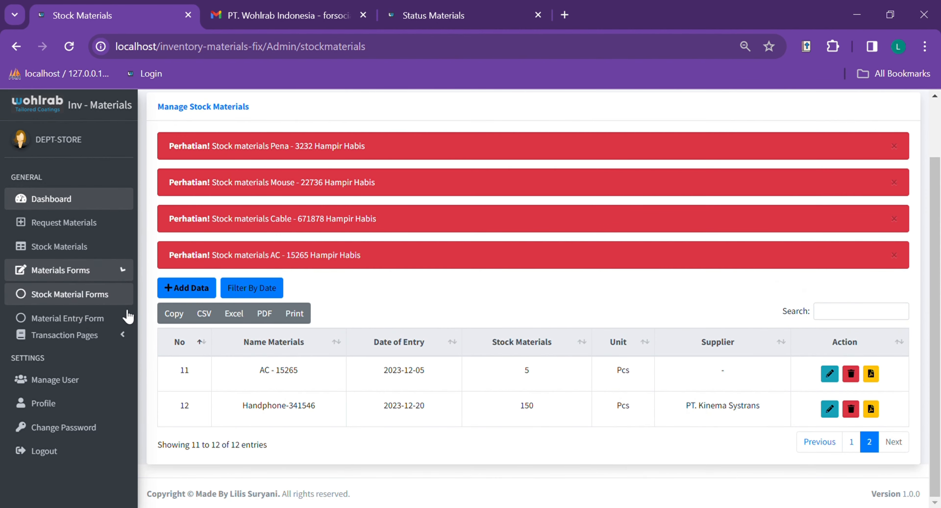
click(104, 341)
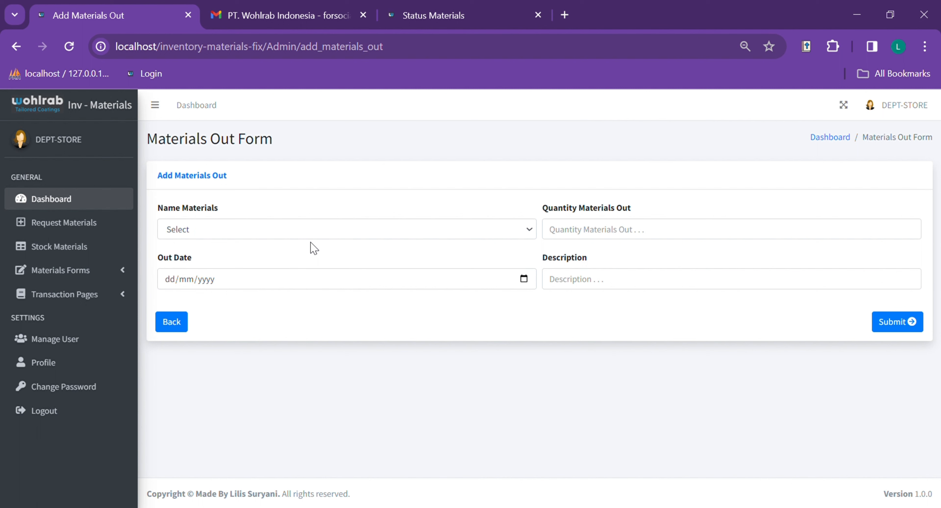
- Select Face Mask - 6281 as the outgoing material with date 20/12/2023
click(340, 238)
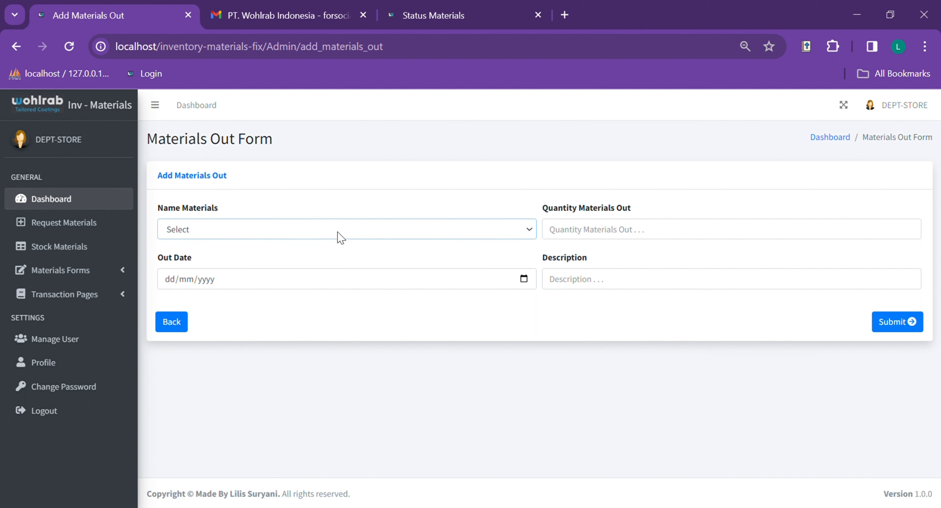
click(327, 185)
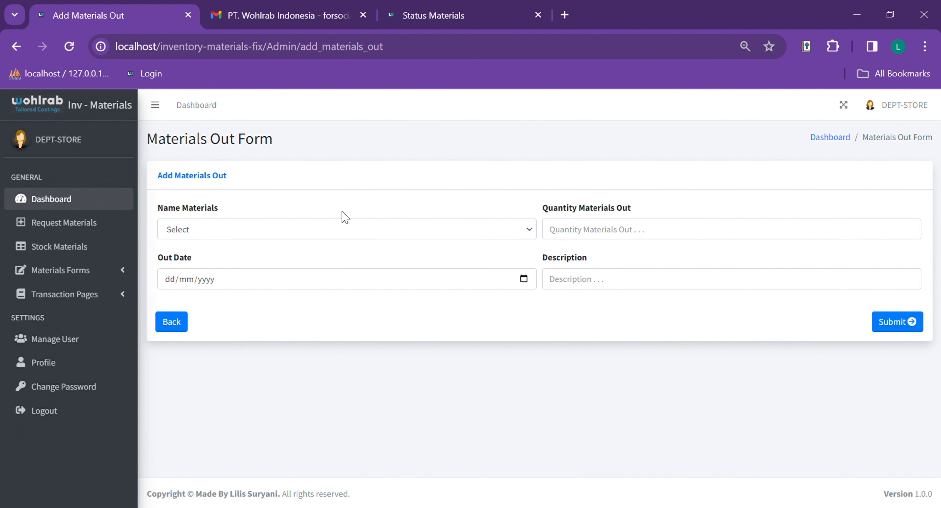
click(347, 235)
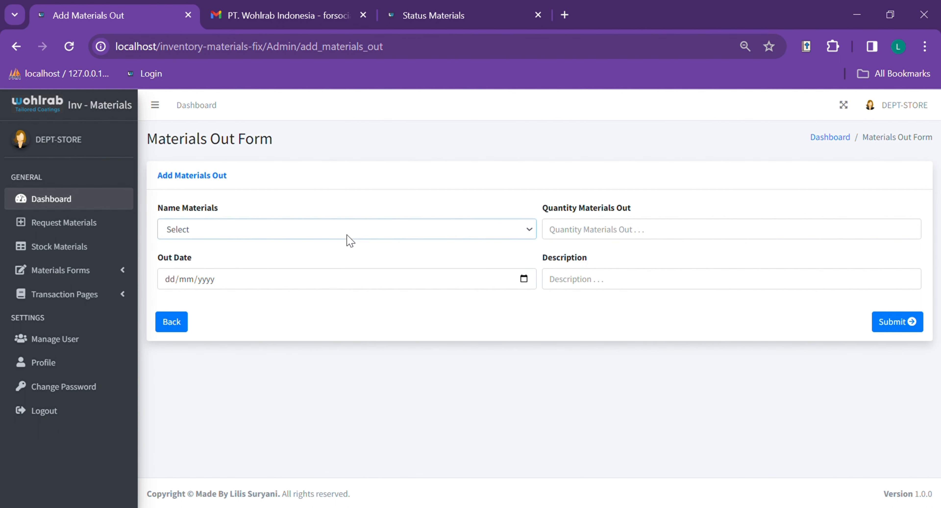
click(321, 298)
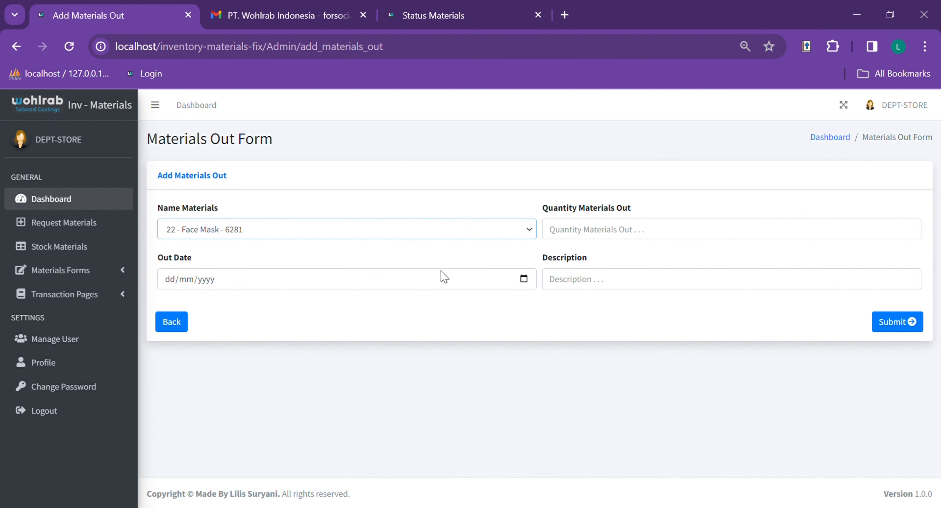
click(518, 284)
click(276, 424)
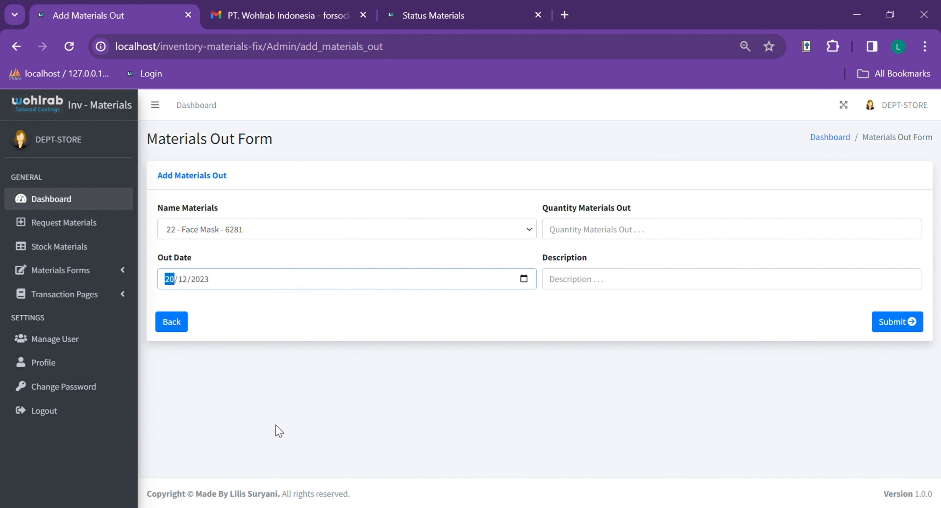
- Enter quantity 10 and description 'Transfer to Visual Department', then submit
click(687, 234)
text(10)
click(625, 284)
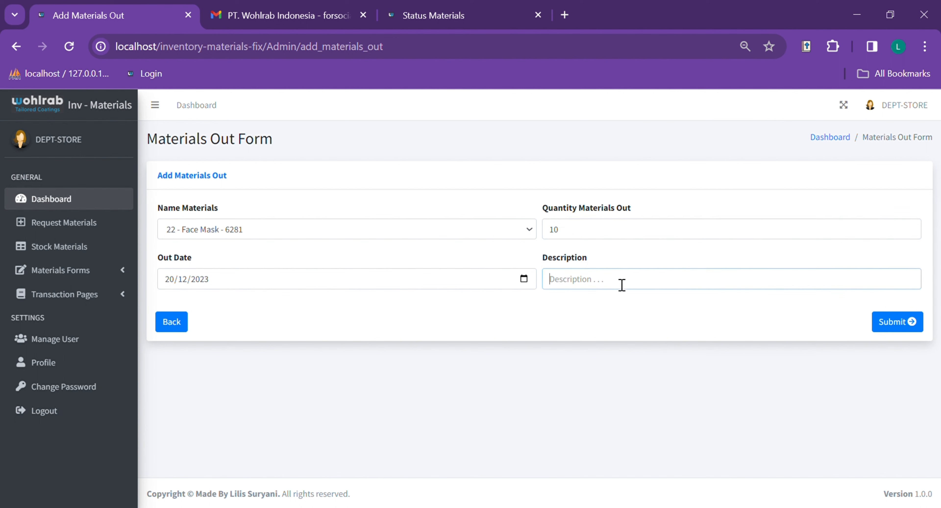
click(632, 300)
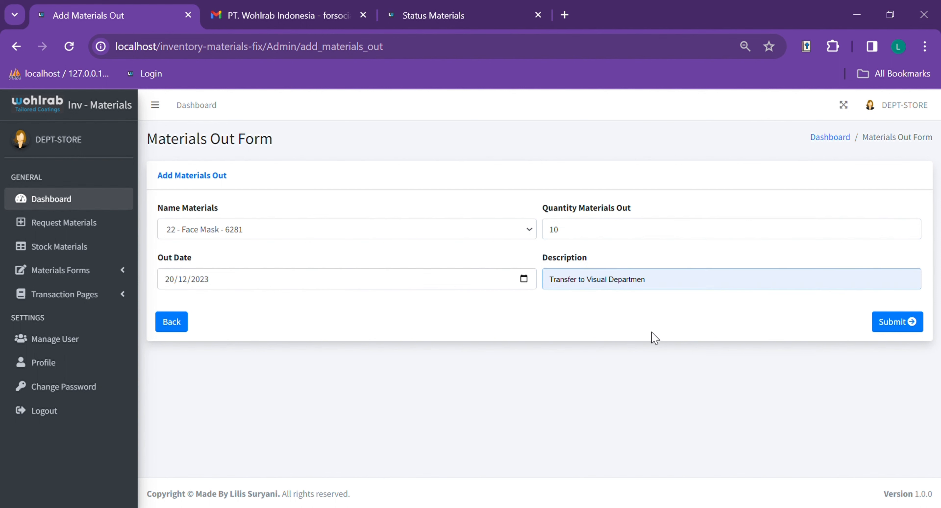
click(703, 351)
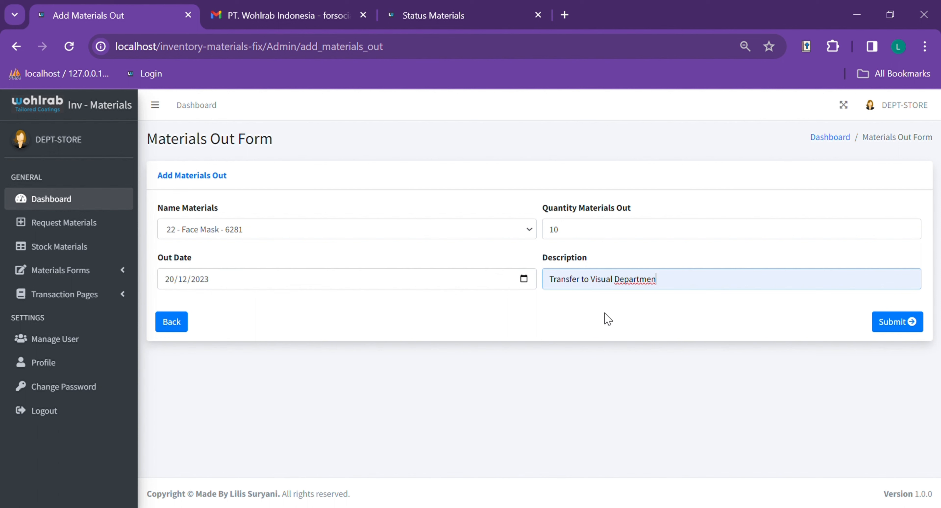
text(t)
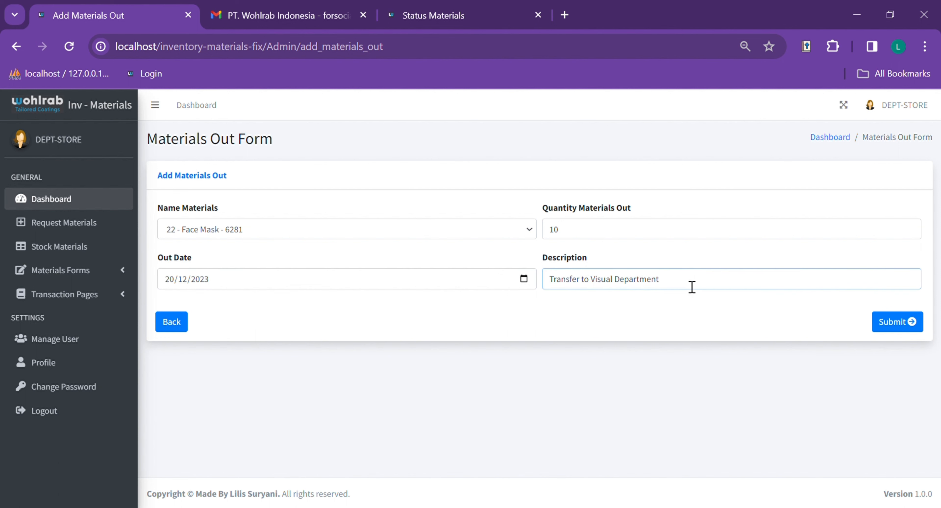
click(908, 320)
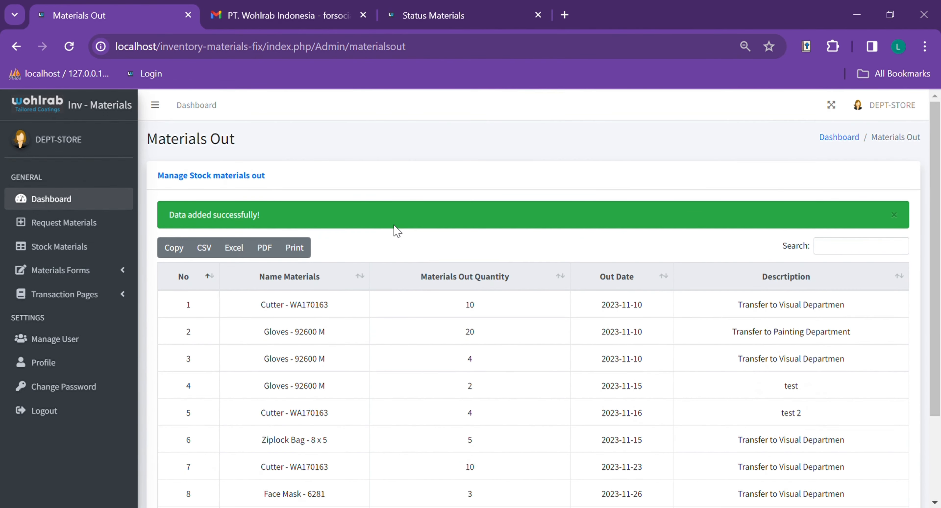
- Review the new row 9 outgoing entry and its quantity of 10 in the Materials Out table
scroll(307, 212, down, 3)
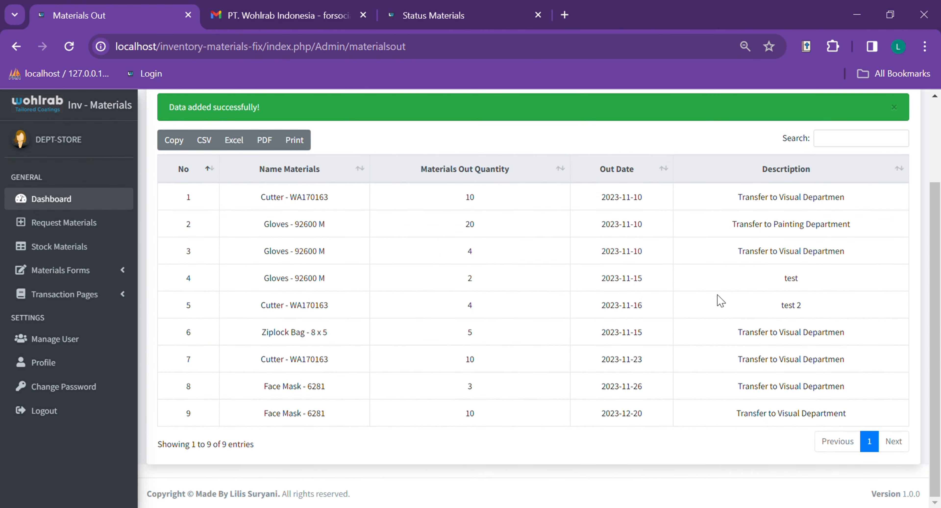
drag(273, 416, 870, 419)
click(872, 413)
scroll(273, 432, up, 5)
scroll(268, 439, down, 5)
double_click(462, 414)
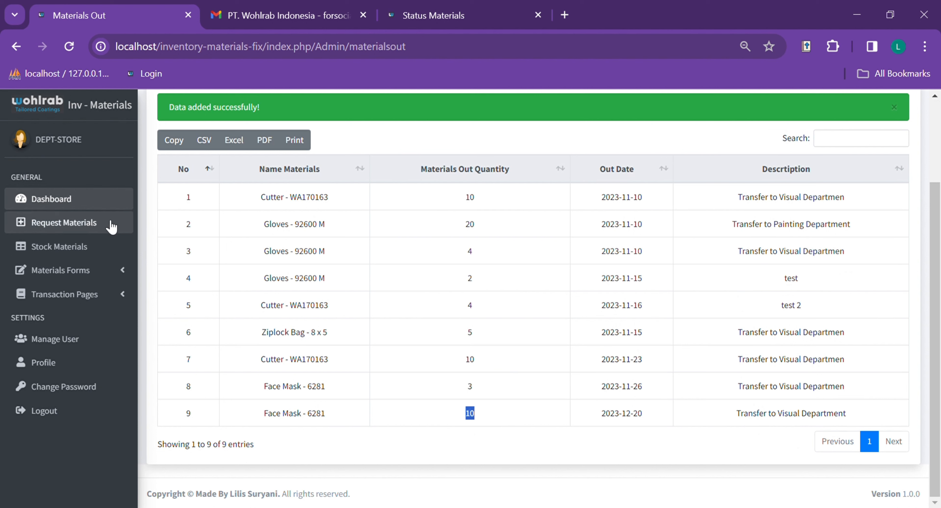
- Confirm Face Mask - 6281 stock at 239 in Stock Materials, then open the Material Exit Form
click(101, 248)
scroll(449, 370, down, 10)
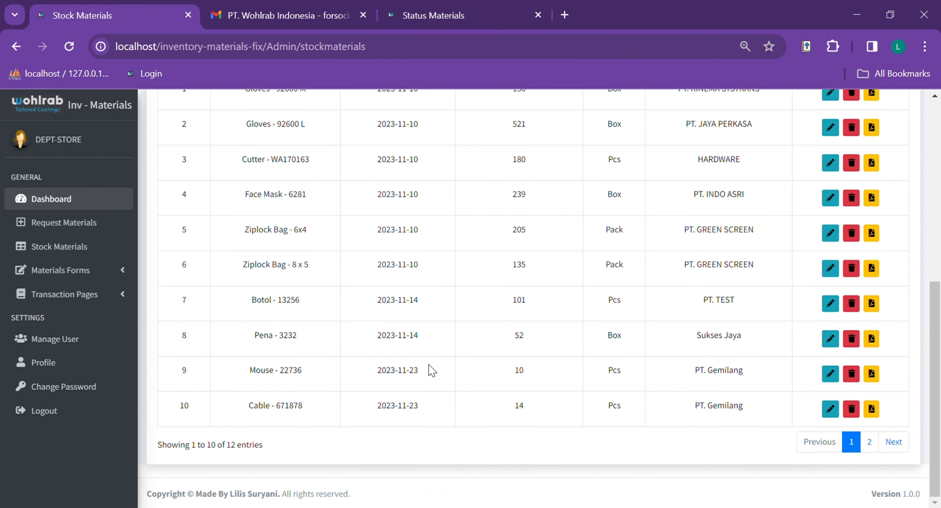
scroll(316, 223, up, 2)
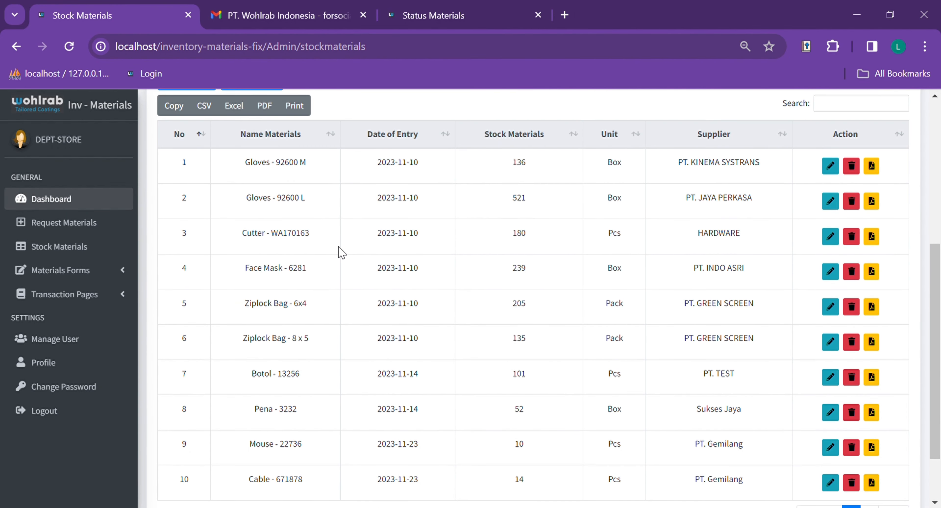
double_click(523, 270)
click(543, 278)
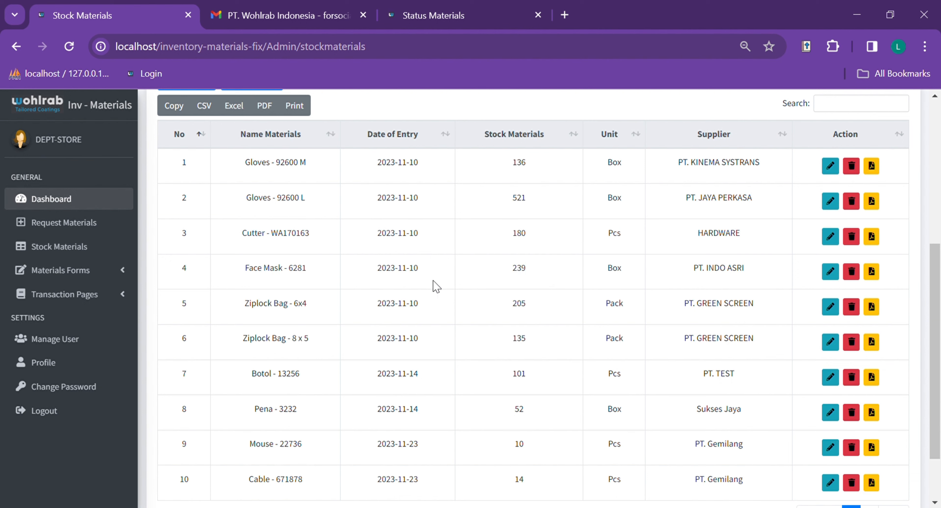
click(85, 272)
click(100, 339)
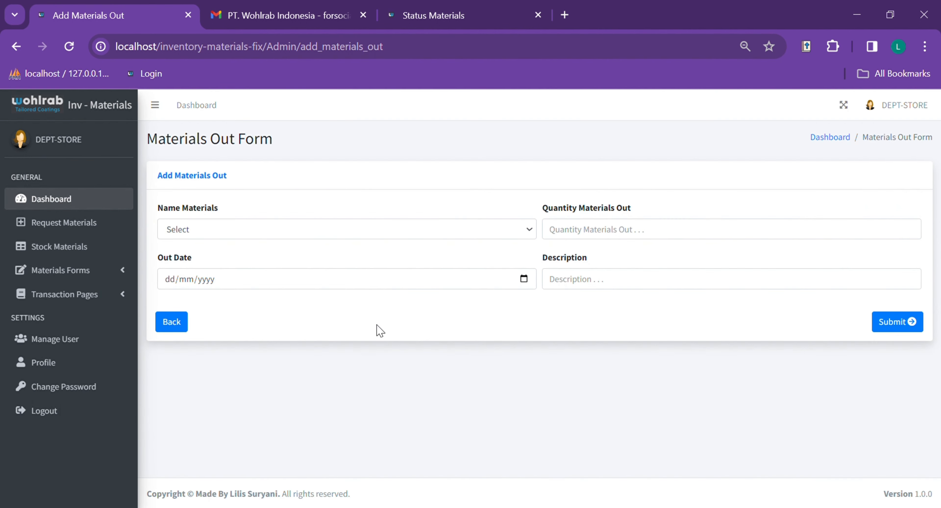
- Submit an outgoing record of 10 Face Mask - 6281 dated 20/12/2023 with the suggested transfer description
click(278, 235)
click(272, 298)
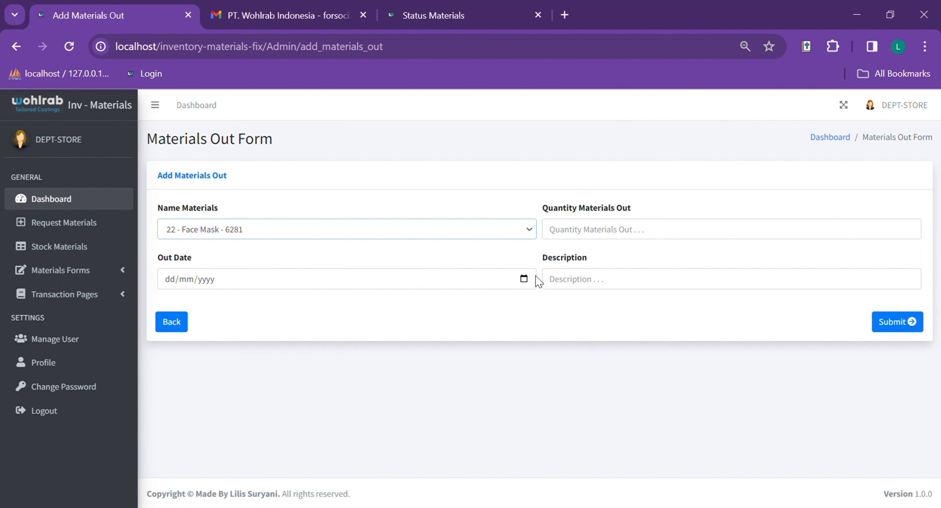
click(526, 276)
click(247, 429)
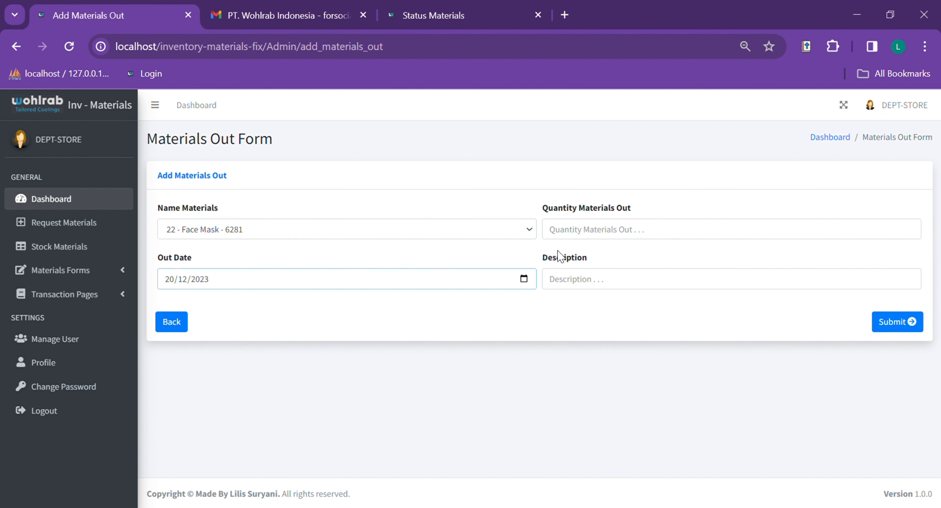
click(578, 235)
text(10)
click(600, 287)
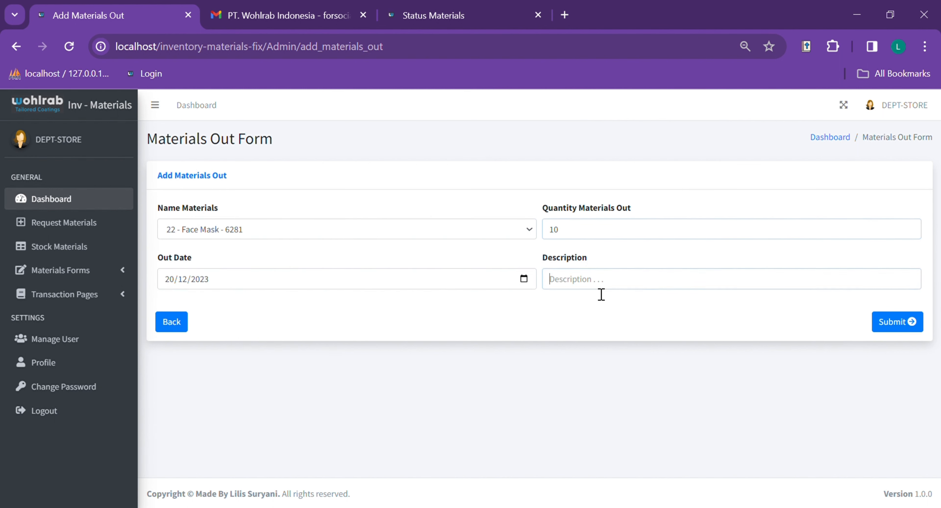
click(629, 336)
click(905, 324)
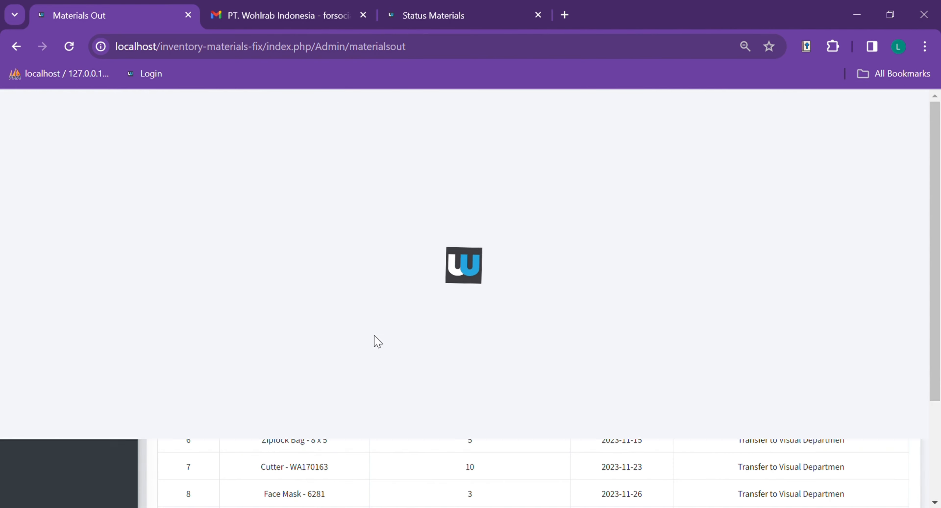
- Verify in Stock Materials that Face Mask - 6281 stock dropped to 229
scroll(548, 300, down, 3)
click(89, 244)
scroll(547, 351, down, 5)
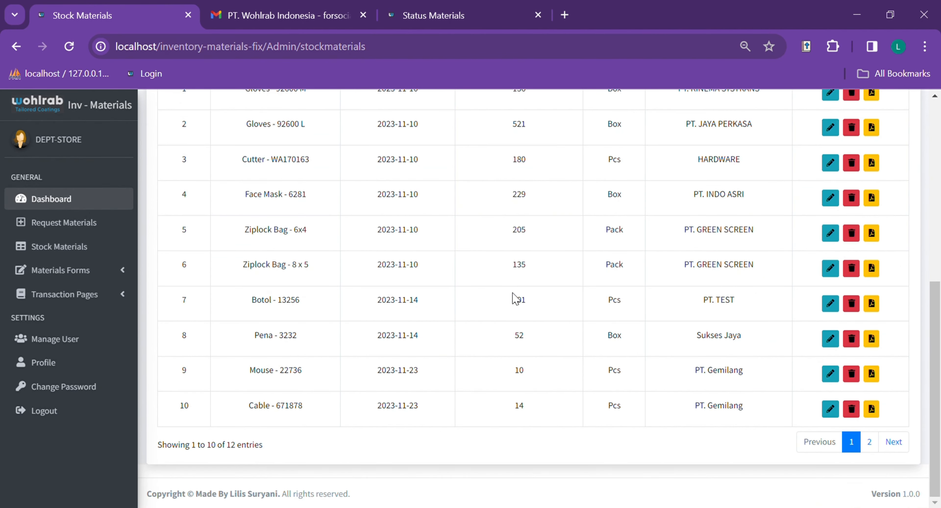
drag(510, 194, 802, 204)
click(507, 229)
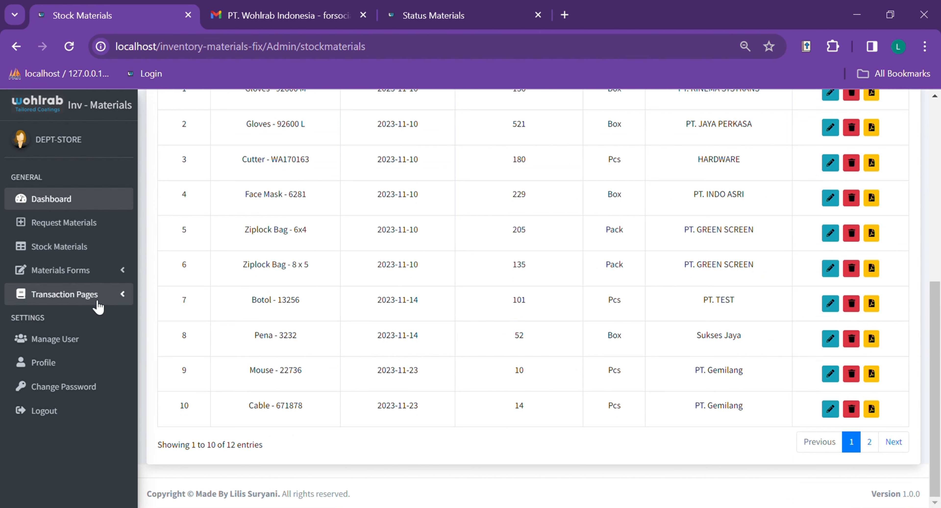
- Reopen the Material Exit Form, then switch to the Incoming Materials list
click(93, 293)
click(93, 270)
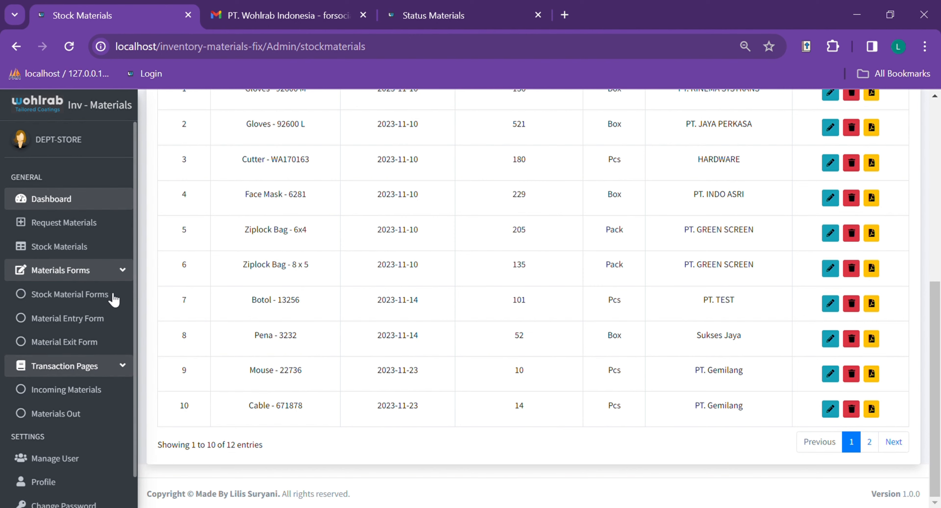
click(109, 342)
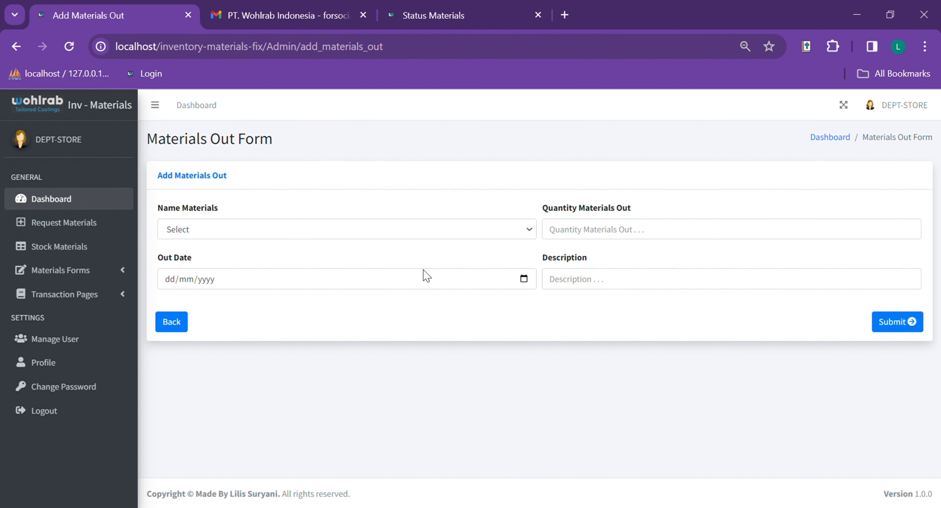
click(83, 295)
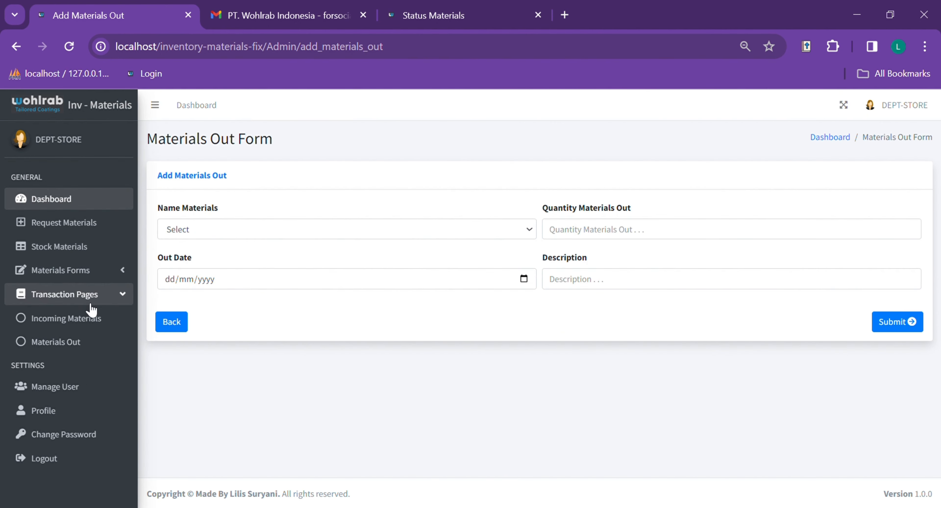
click(103, 321)
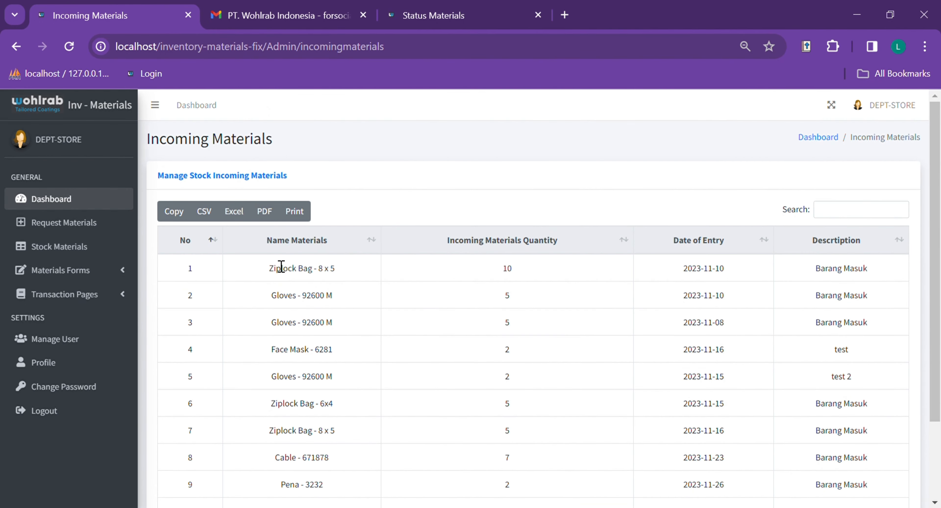
- Scroll through the Incoming Materials table and click into its search box
scroll(482, 216, down, 3)
scroll(664, 213, up, 3)
click(866, 211)
scroll(563, 268, down, 3)
scroll(475, 274, up, 3)
scroll(401, 230, down, 3)
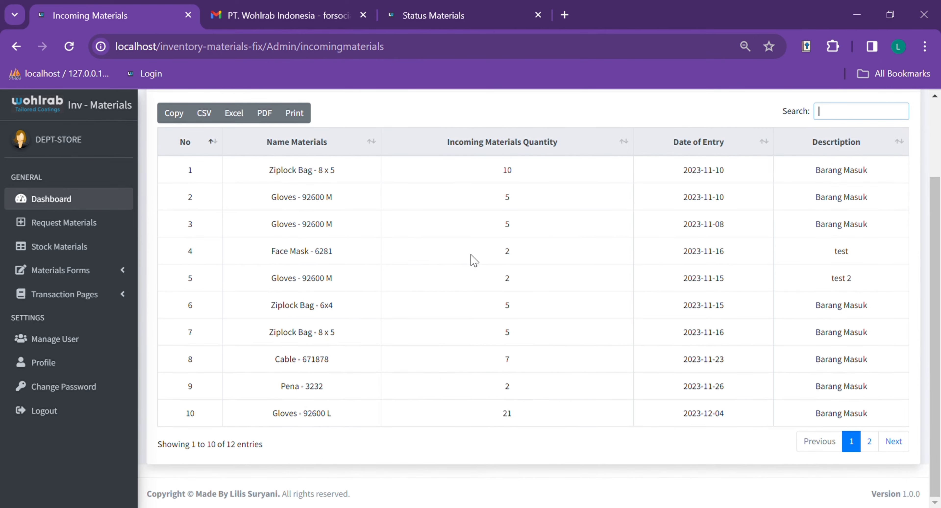
scroll(328, 157, up, 3)
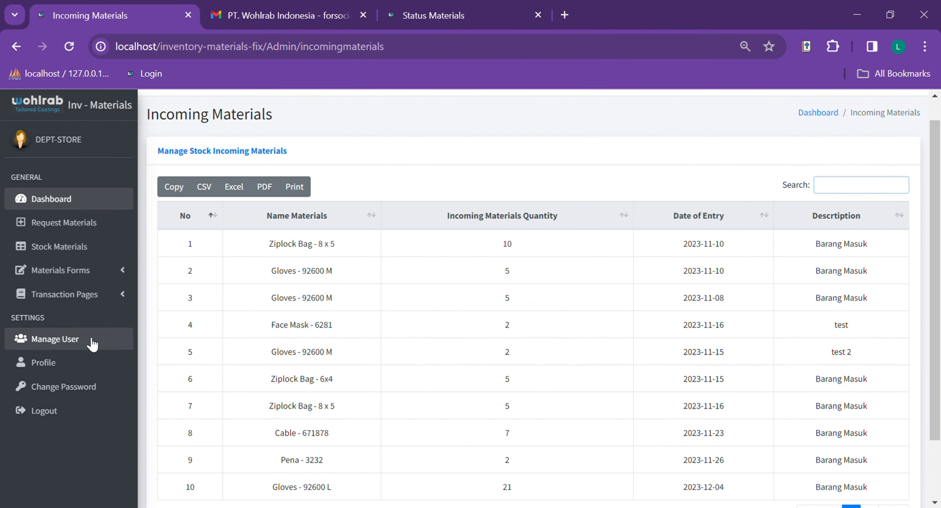
click(114, 298)
- Open the Materials Out list and scroll through its 10 Cutter, Gloves, Ziplock Bag and Face Mask records
click(108, 345)
scroll(393, 314, down, 2)
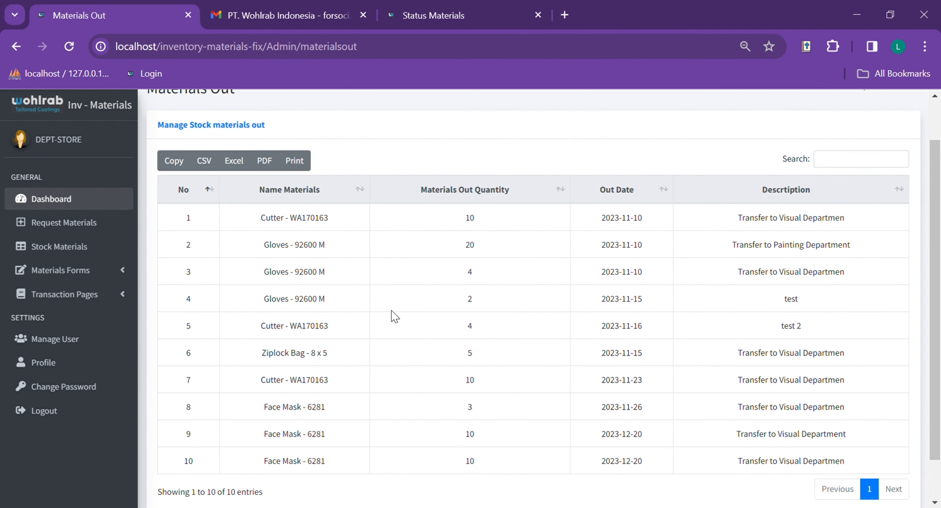
scroll(431, 310, up, 2)
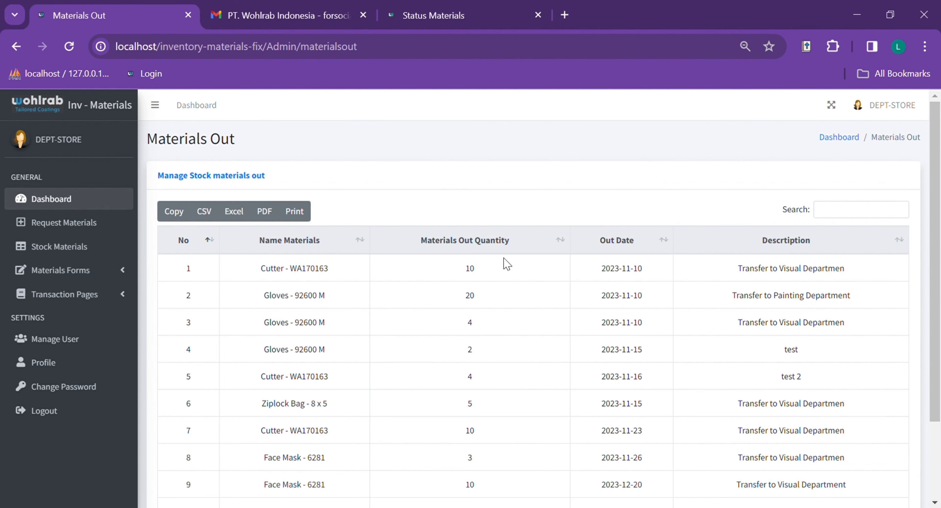
scroll(261, 349, down, 3)
scroll(598, 326, up, 3)
scroll(254, 315, down, 3)
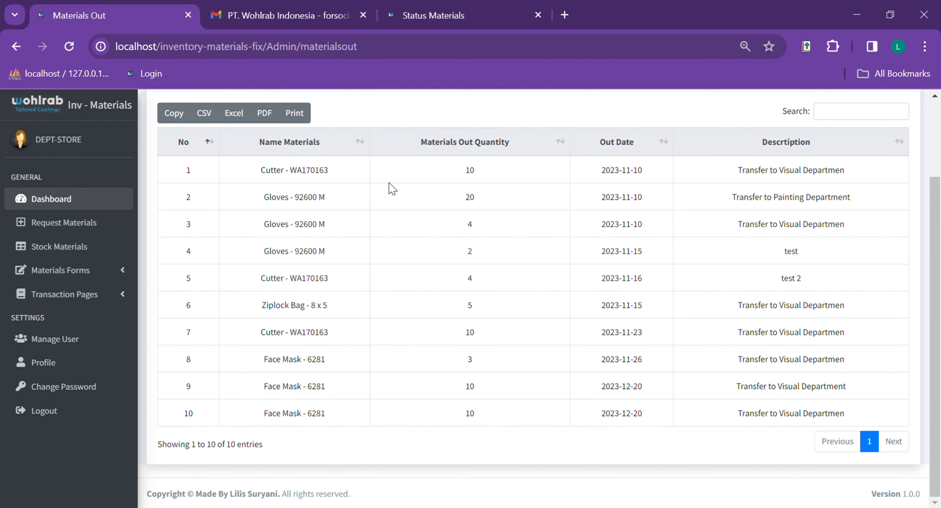
scroll(371, 202, up, 3)
scroll(370, 304, down, 1)
scroll(678, 285, up, 1)
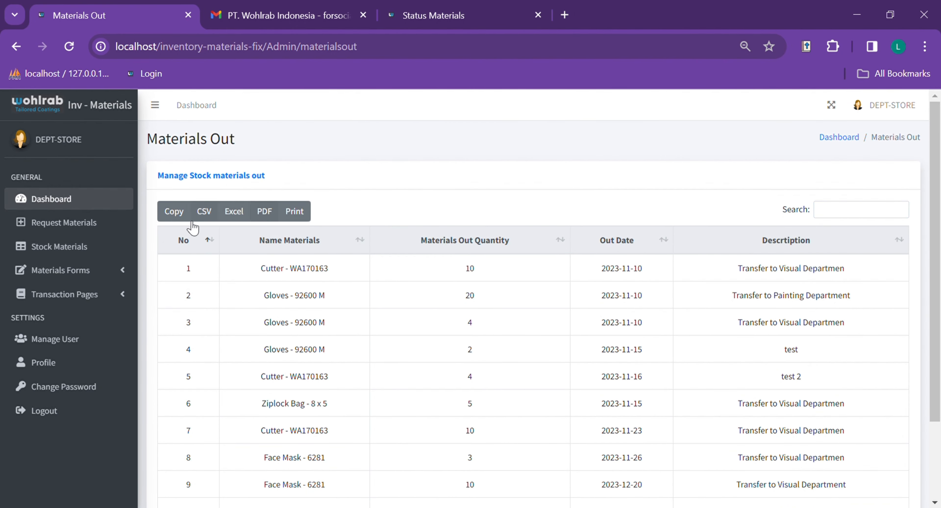
- Cancel a print preview, then export the Materials Out table as Materials Out (1).pdf
click(295, 212)
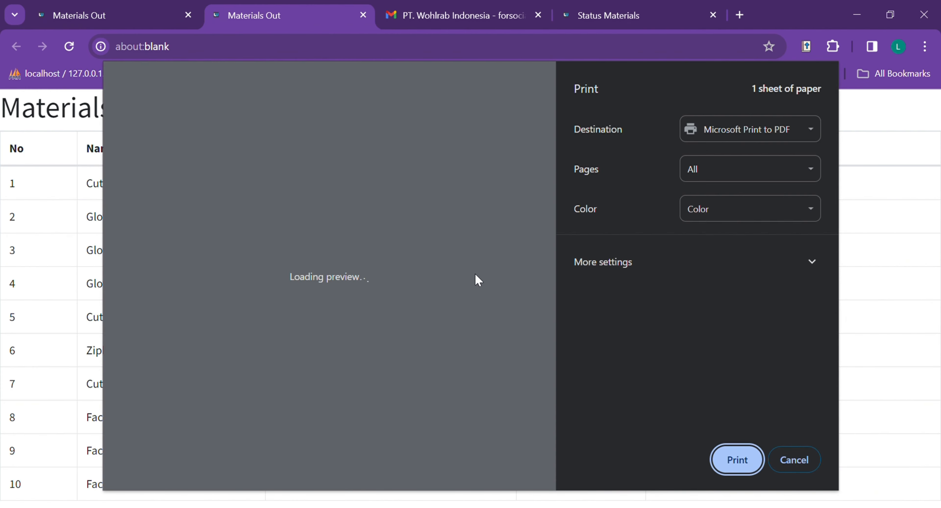
click(797, 460)
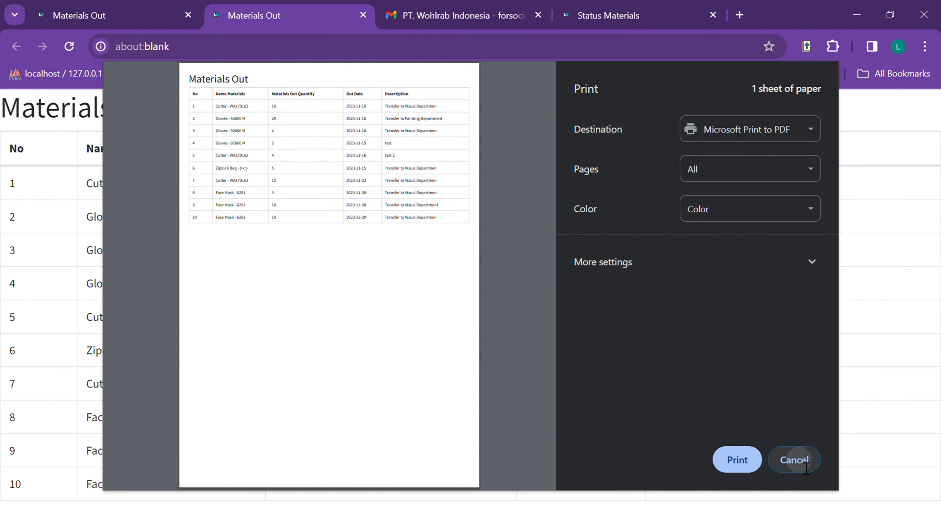
click(268, 213)
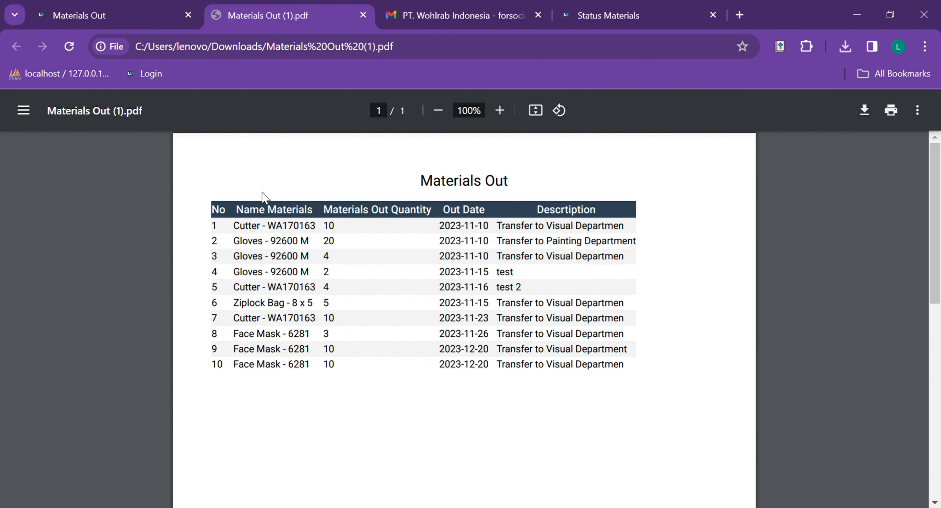
click(362, 15)
scroll(401, 294, down, 2)
scroll(335, 304, up, 2)
scroll(422, 290, up, 1)
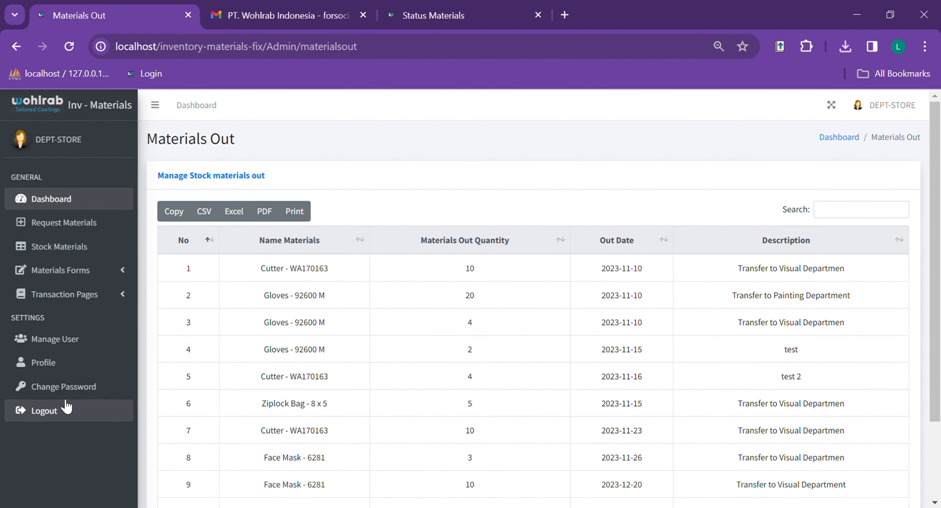
- Go to Manage User with its 4 users and bring up the blank Add New User Form
click(94, 347)
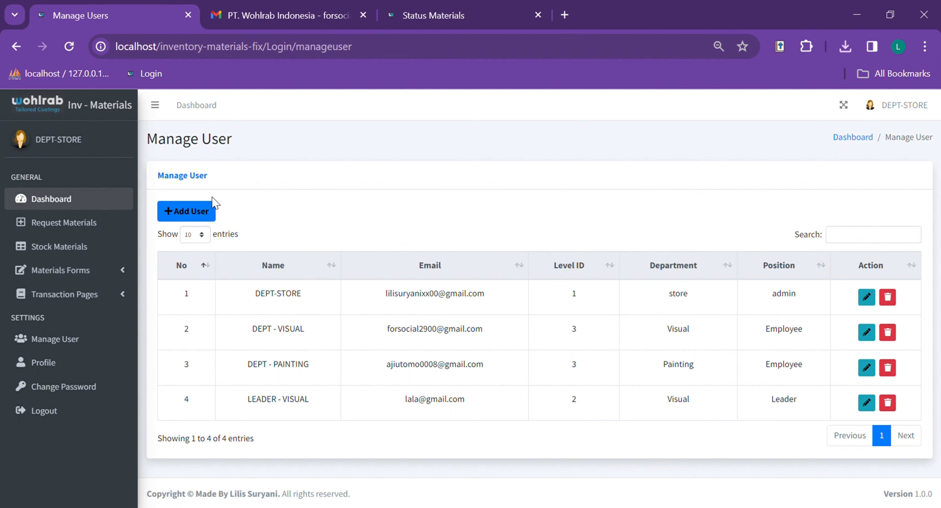
click(199, 211)
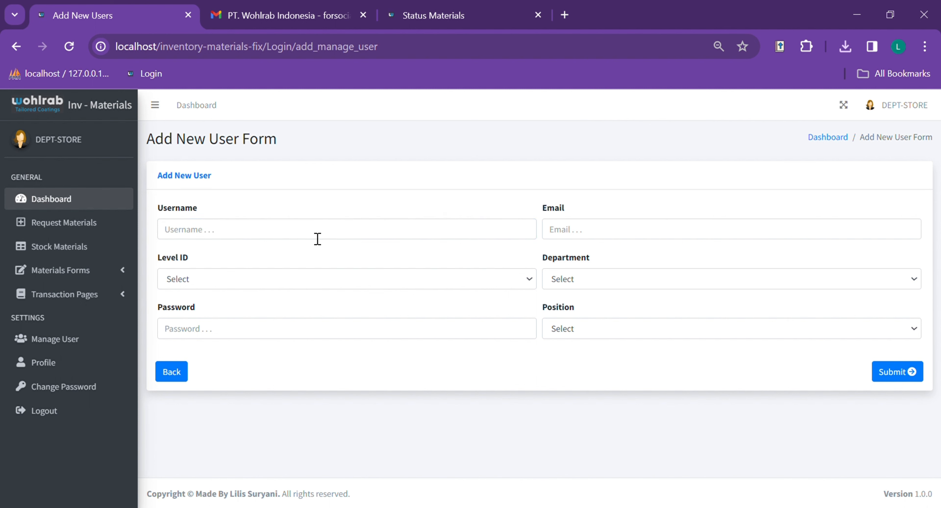
- Enter username DEPT - PAINTING, level Employee and the account password
click(320, 234)
click(366, 196)
click(301, 238)
text(DEPT - PAINTING)
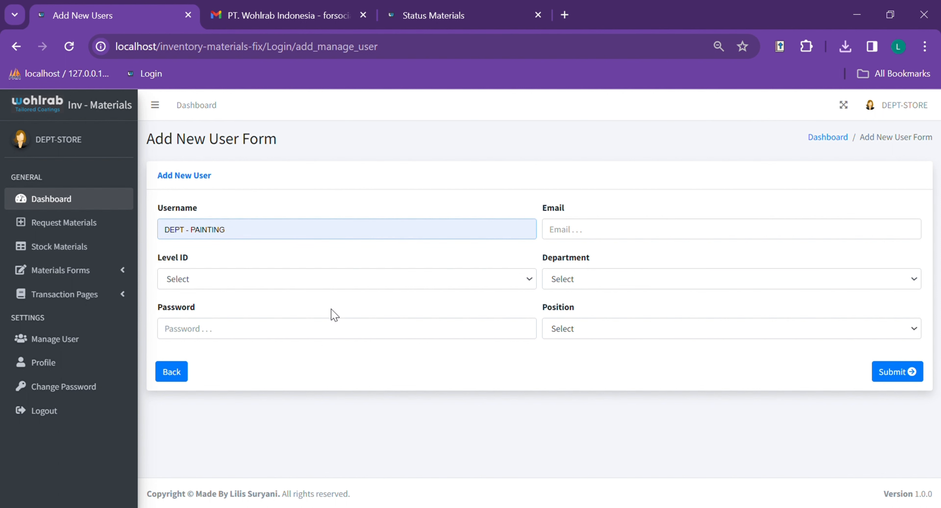
click(331, 309)
click(228, 283)
click(236, 338)
click(271, 336)
text(••••)
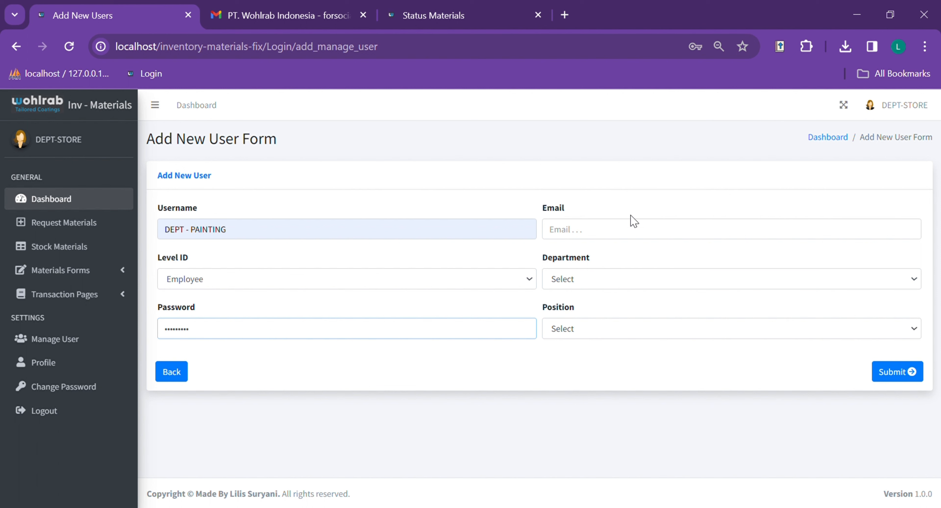
- Fill in the painting e-mail, department Painting and position Employee, then submit the user
click(632, 230)
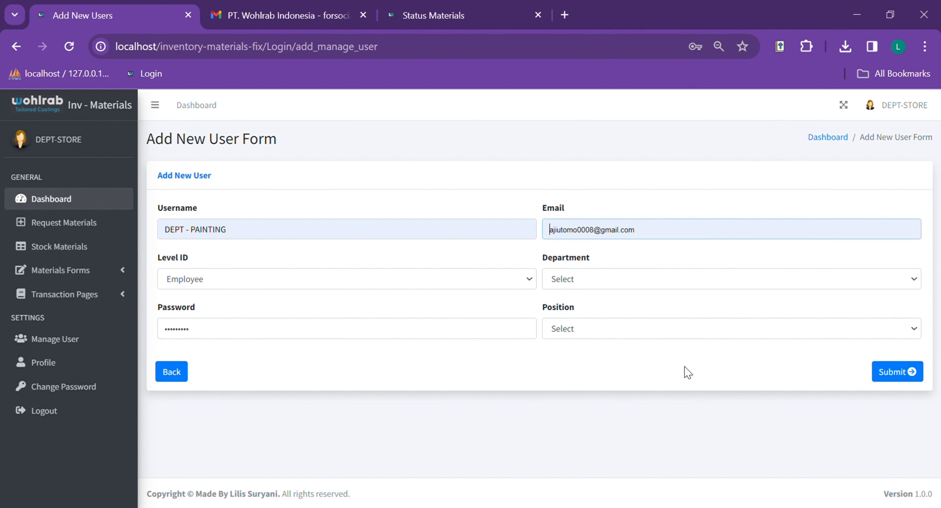
click(685, 350)
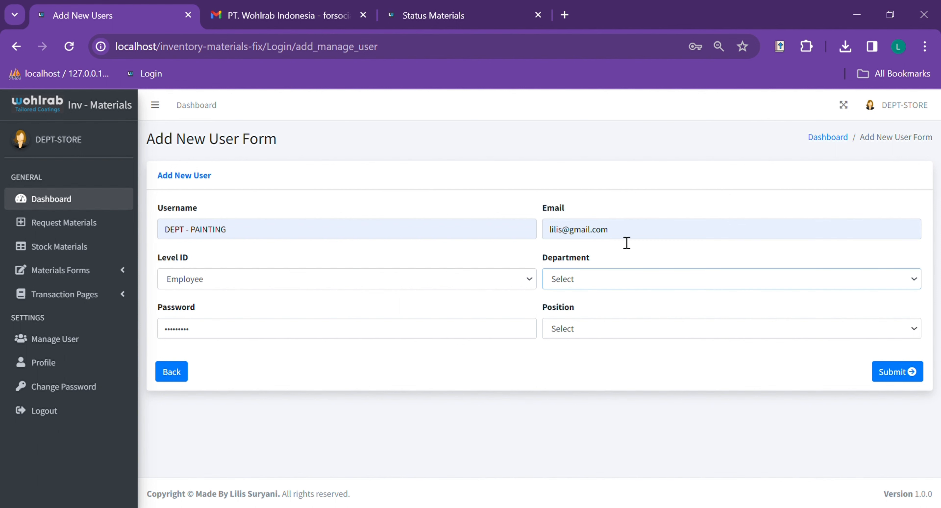
double_click(554, 234)
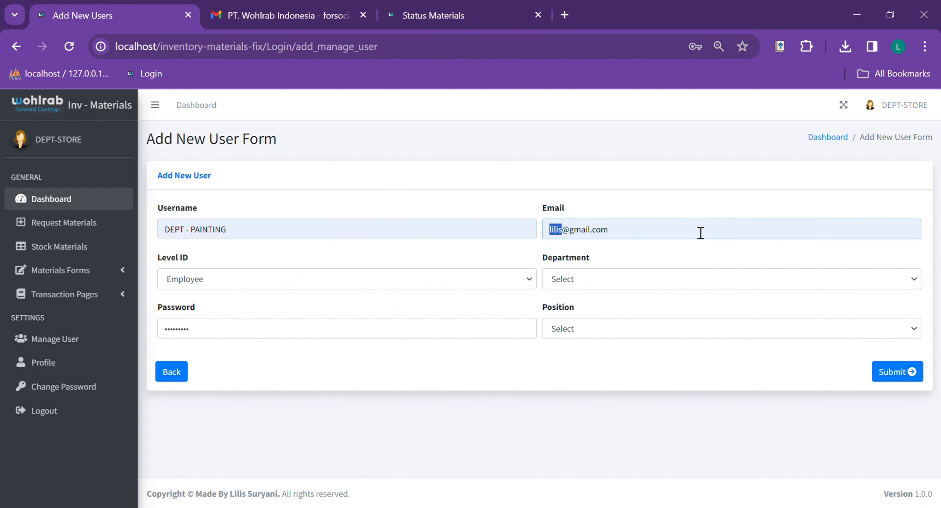
text(painting)
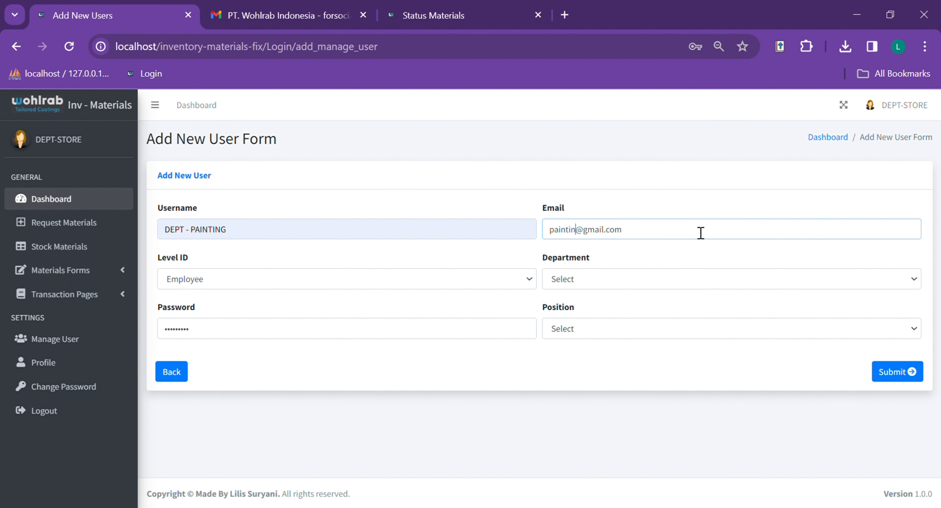
key(Tab)
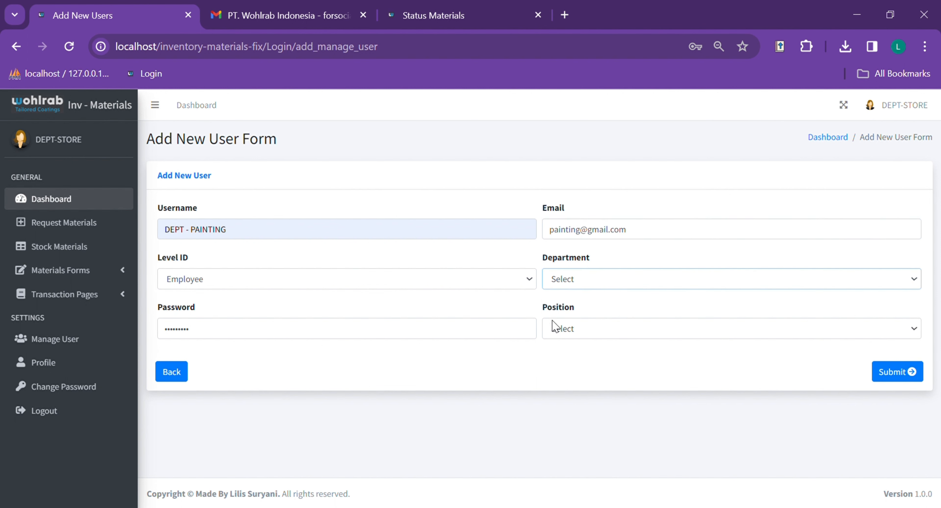
key(p)
key(Tab)
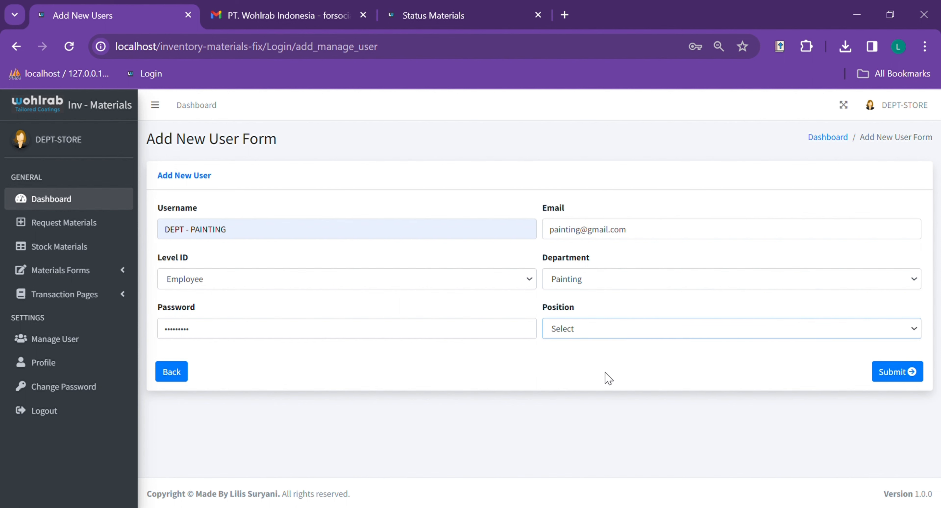
key(e)
key(Tab)
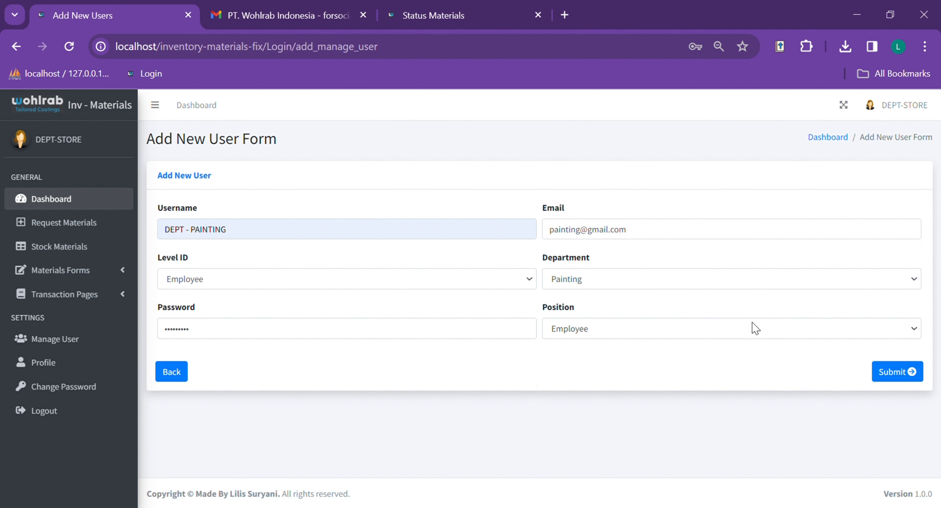
click(914, 371)
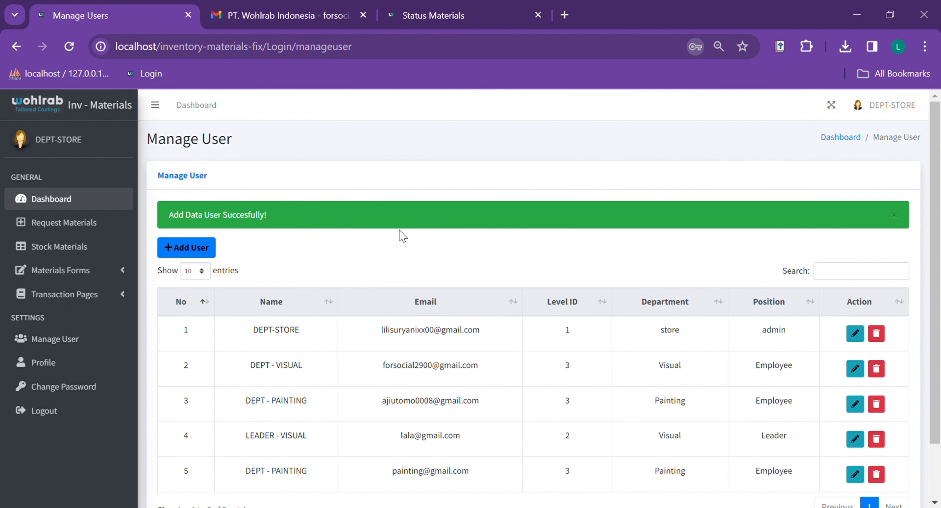
scroll(412, 219, down, 2)
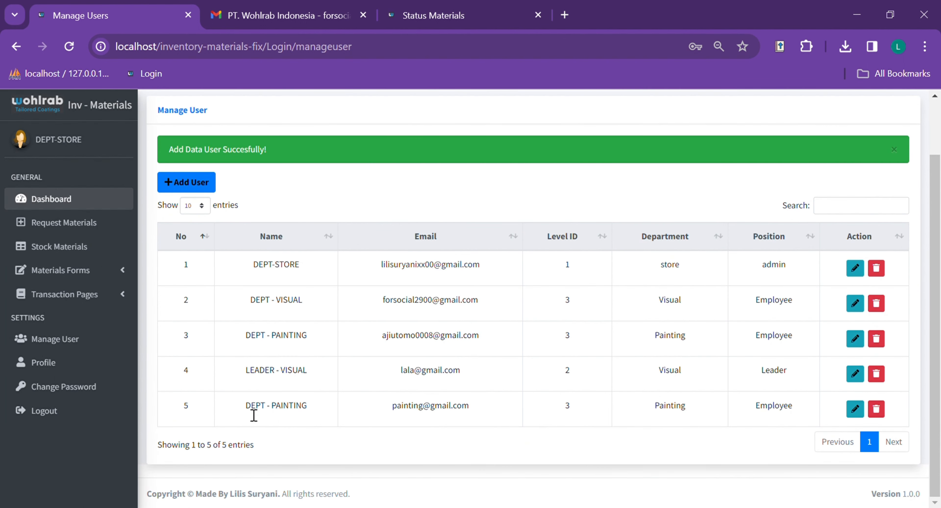
drag(246, 410, 901, 414)
click(693, 444)
scroll(458, 325, up, 1)
scroll(458, 326, down, 1)
click(861, 414)
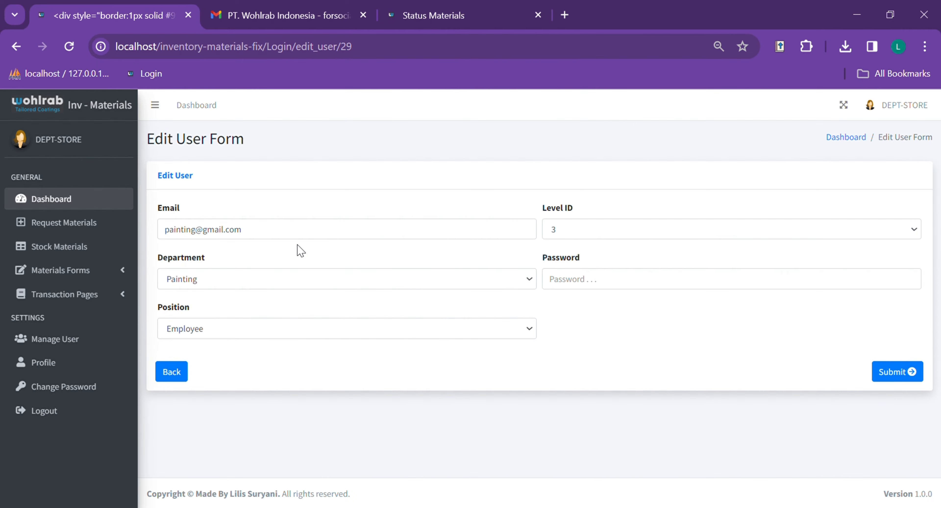
click(304, 239)
click(266, 278)
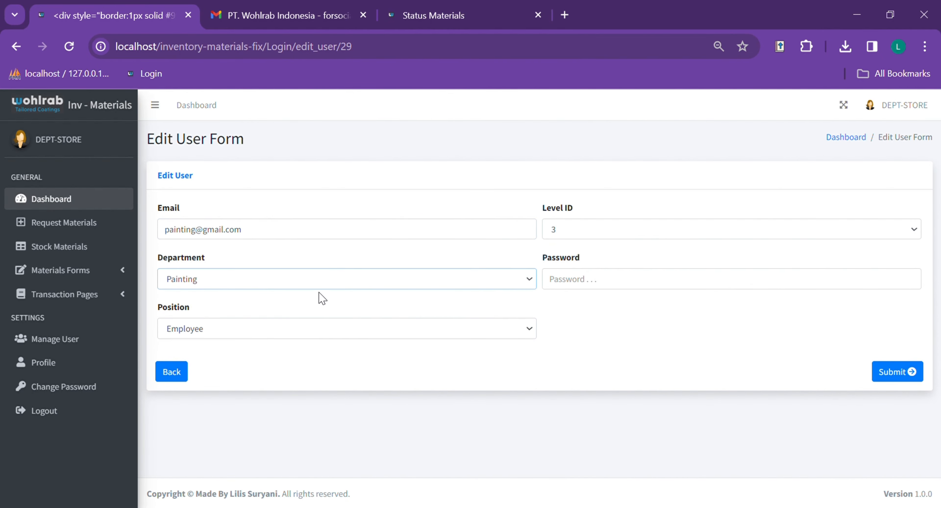
click(640, 232)
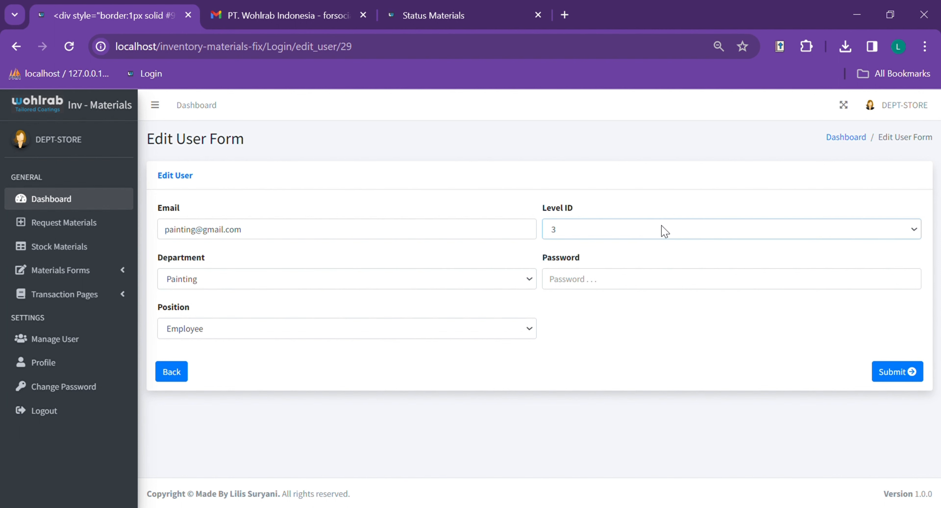
click(184, 372)
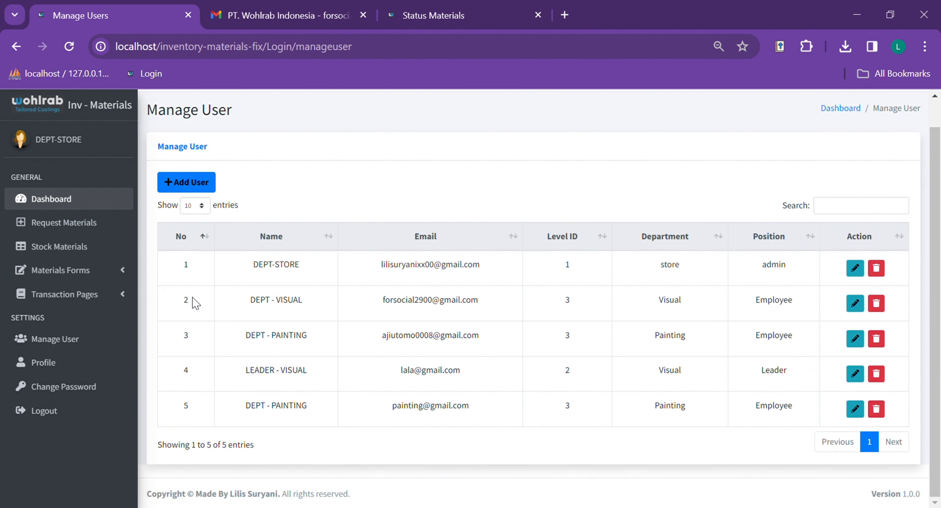
- Look over Profile and Edit Profile without changing the picture, then go to Change Password
click(22, 361)
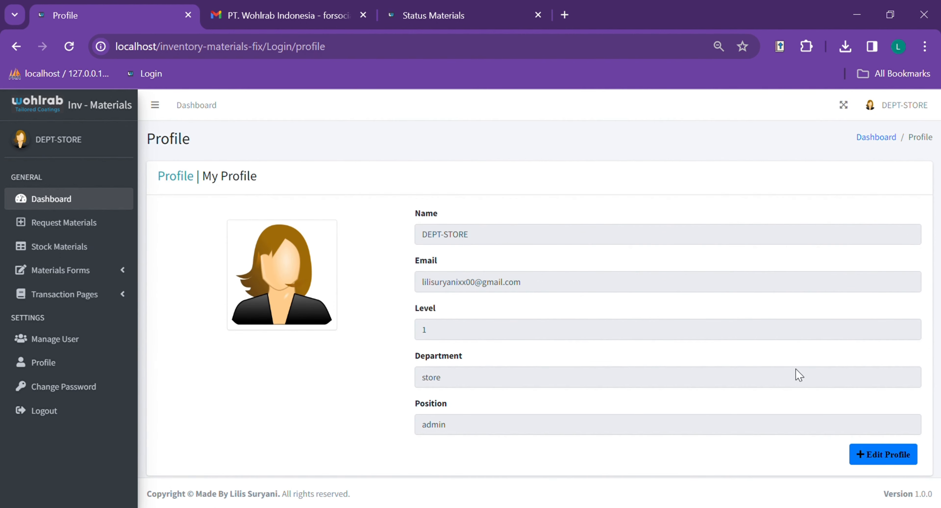
click(896, 461)
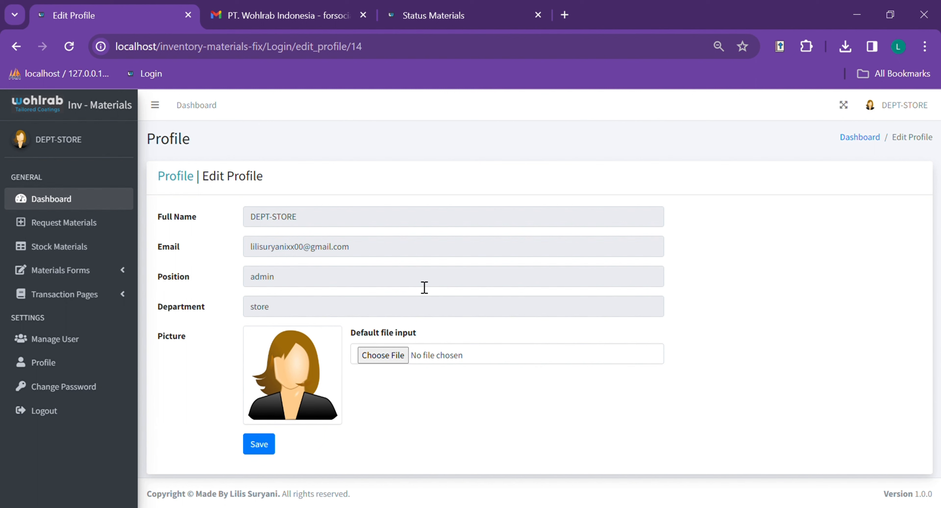
click(383, 355)
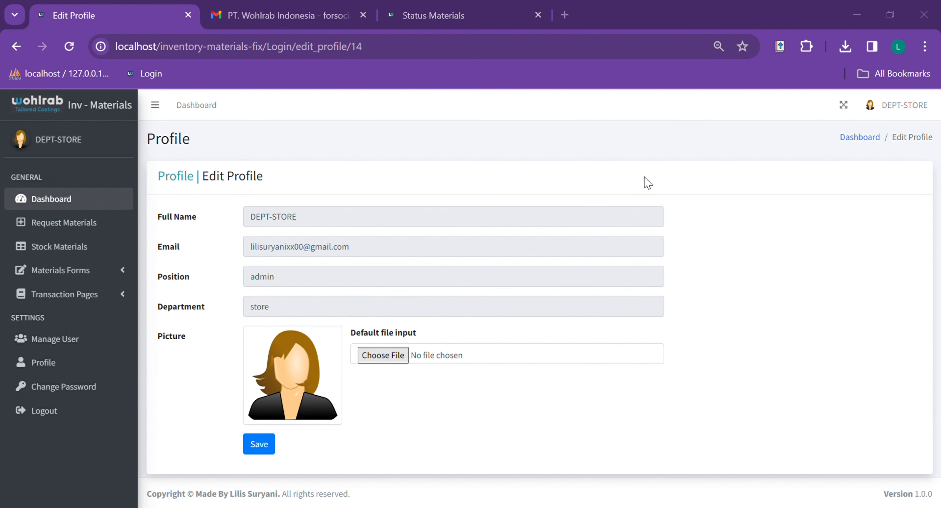
click(567, 7)
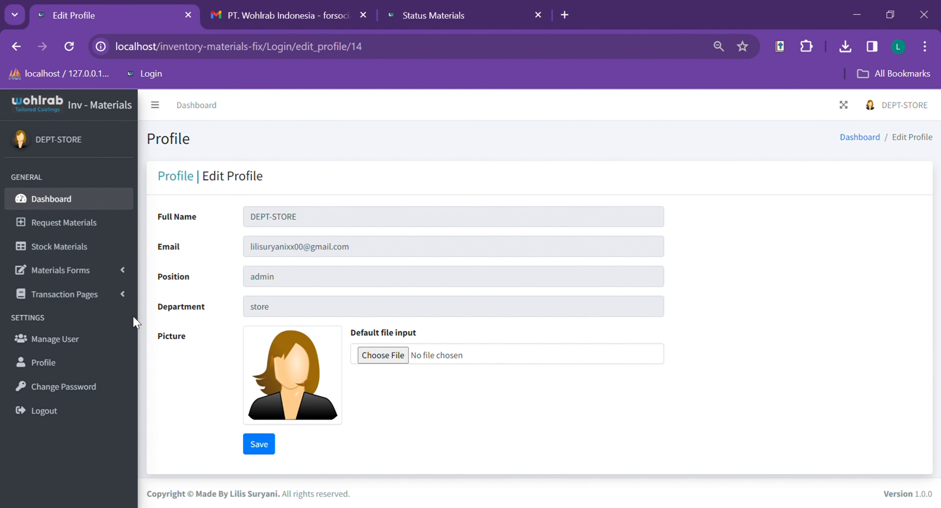
click(81, 387)
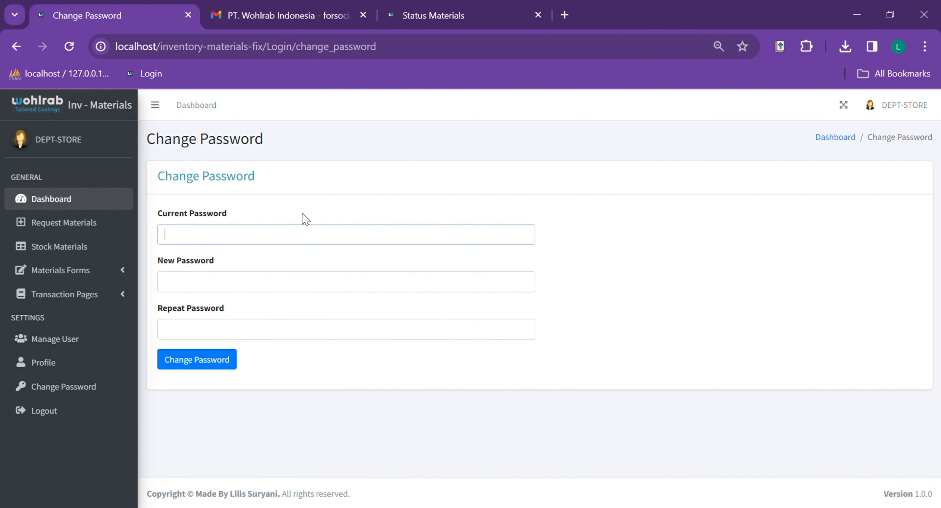
click(240, 238)
click(178, 291)
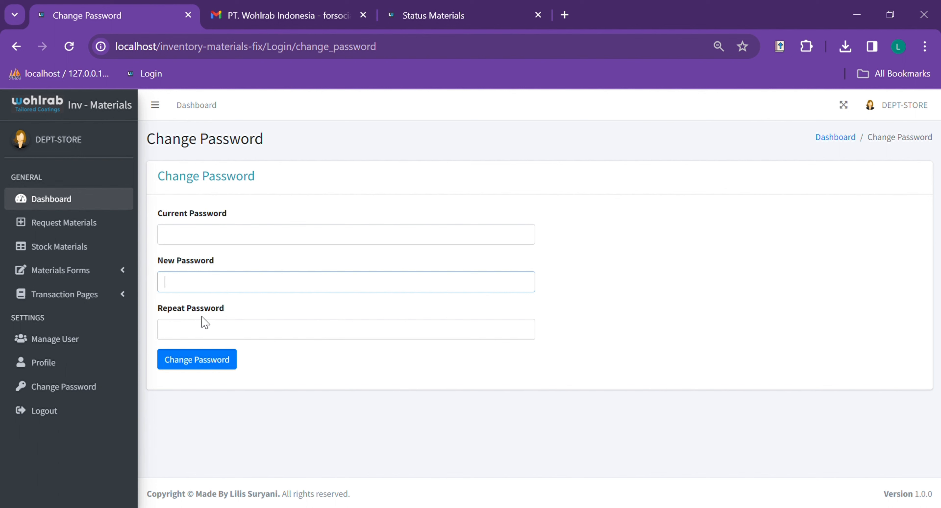
click(160, 326)
click(336, 290)
click(663, 241)
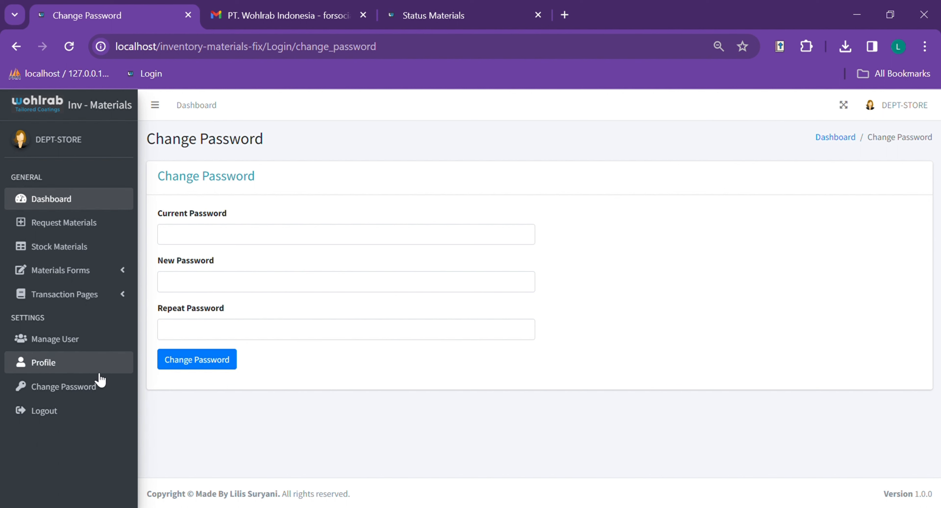
click(67, 420)
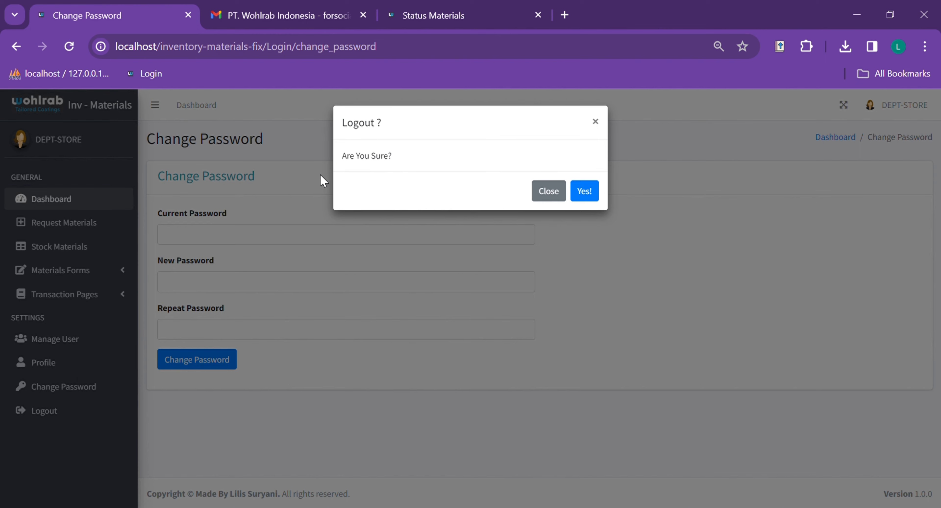
- Log out of the admin account by confirming Yes! in the Logout dialog
click(558, 195)
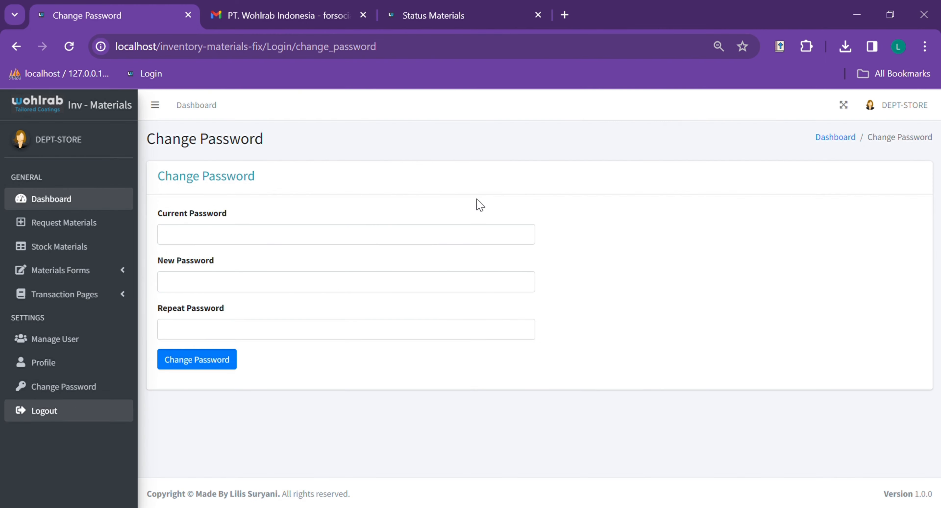
click(69, 413)
click(594, 194)
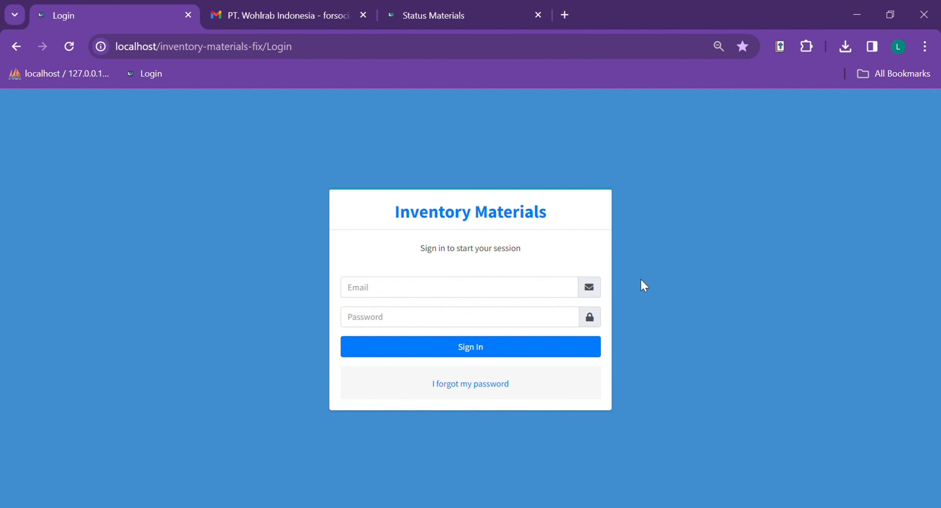